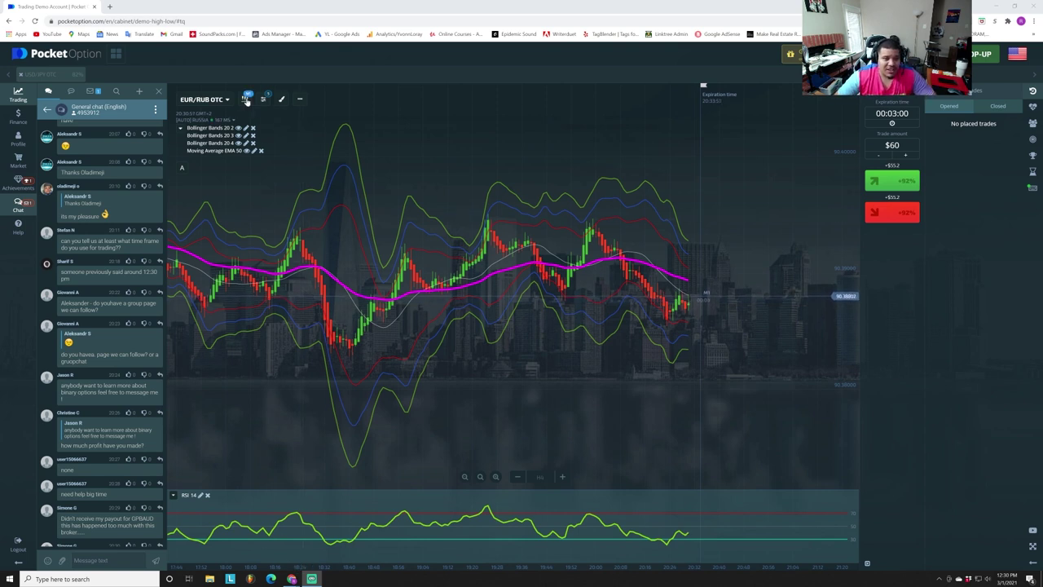
Open and close the chart settings and the indicators list without making changes.
left_click(246, 99)
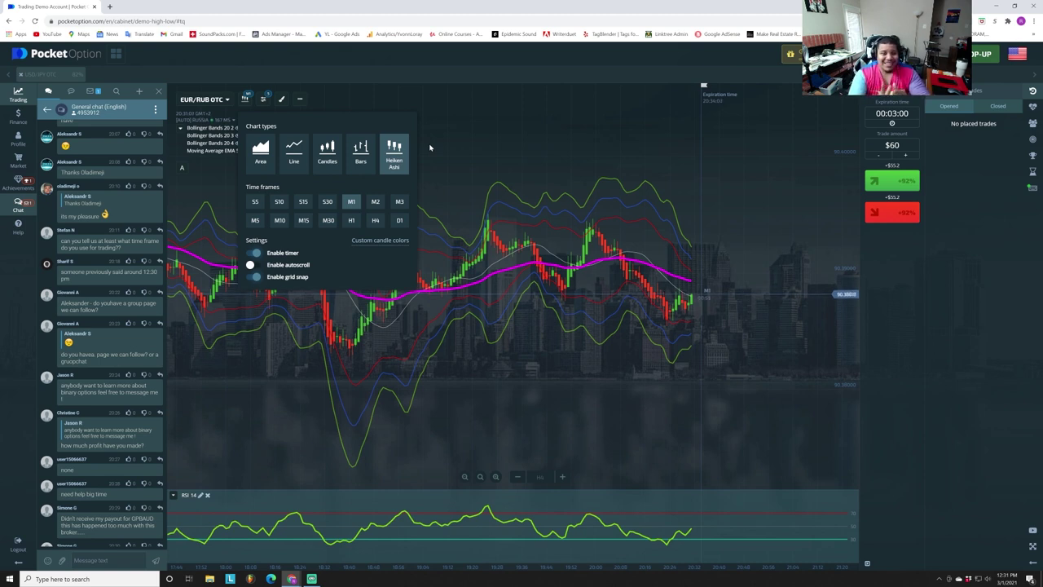
left_click(431, 145)
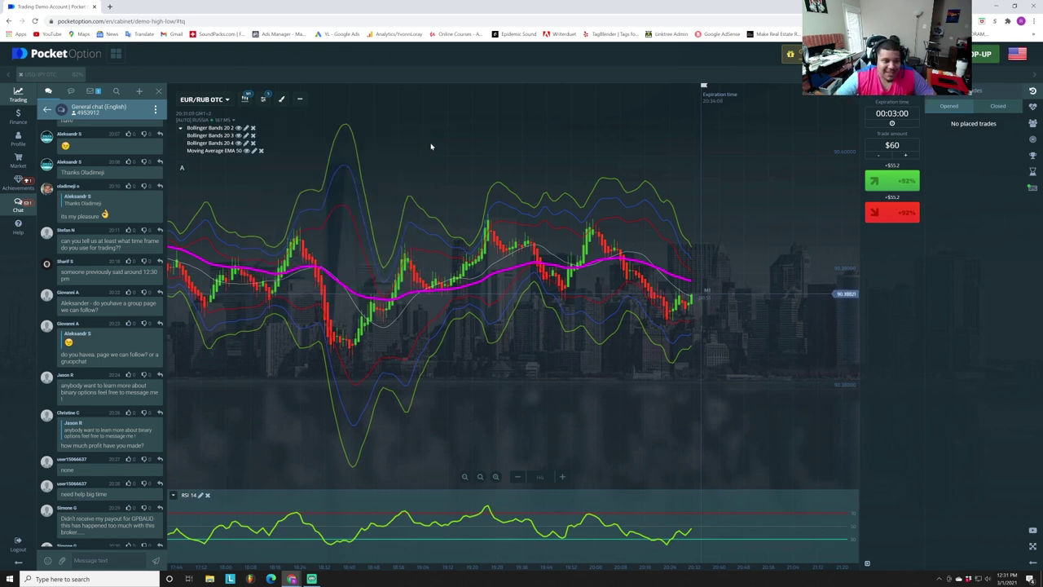
left_click(262, 100)
left_click(363, 104)
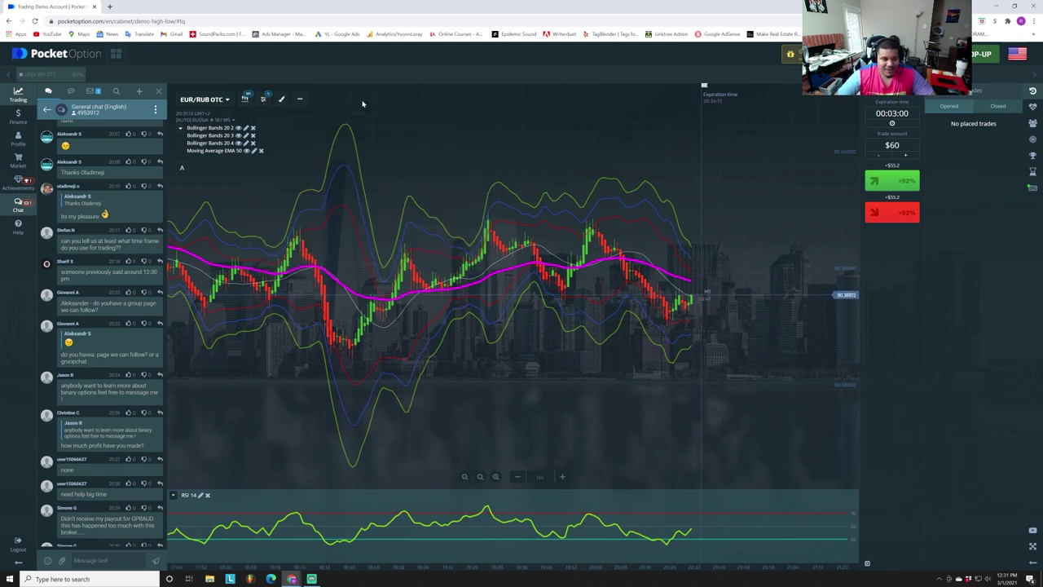
left_click(266, 99)
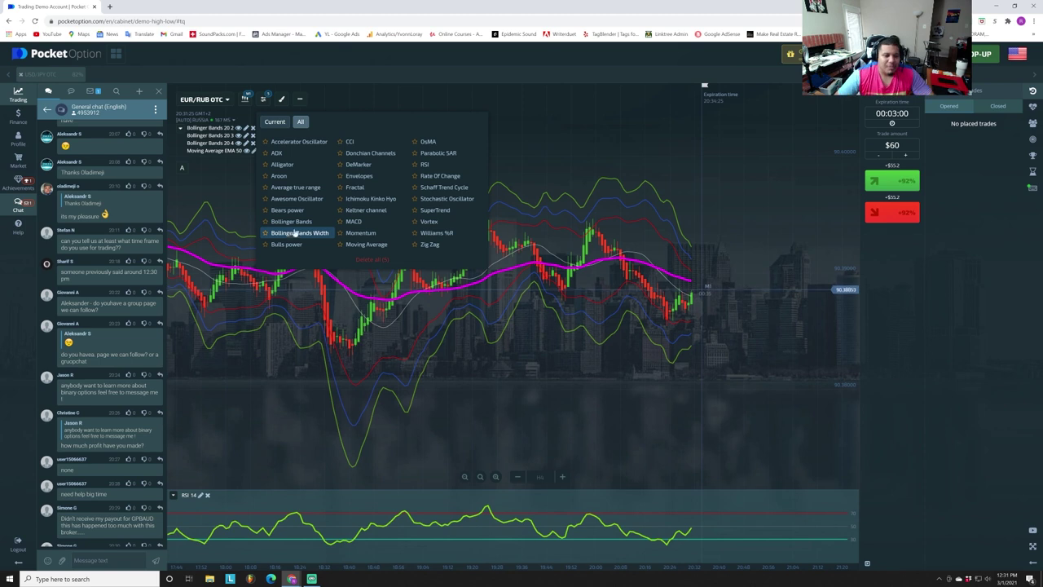
left_click(218, 187)
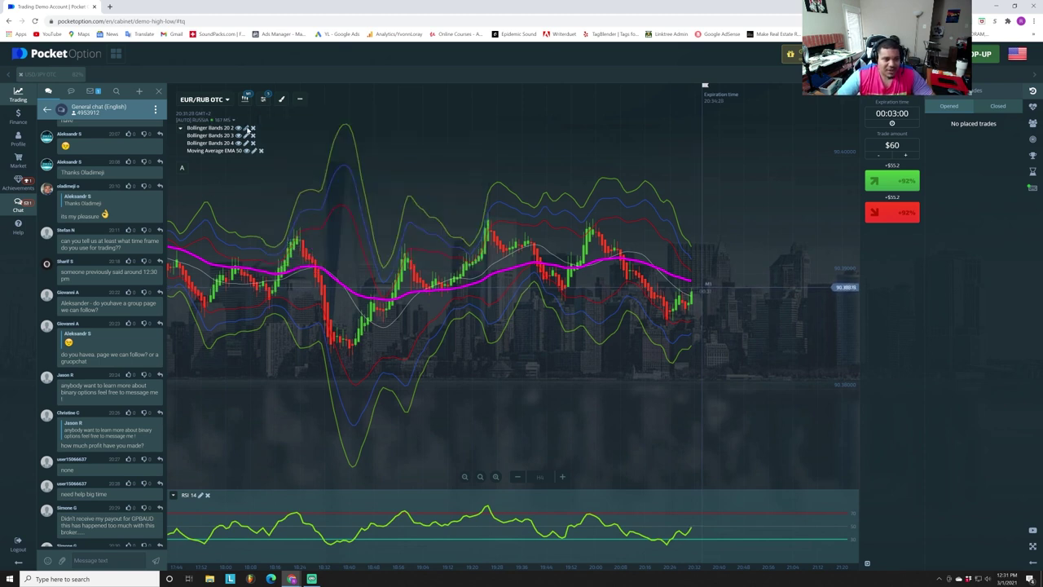
Confirm the 20/2 Bollinger Bands stay red with only top and bottom lines, and save.
left_click(246, 128)
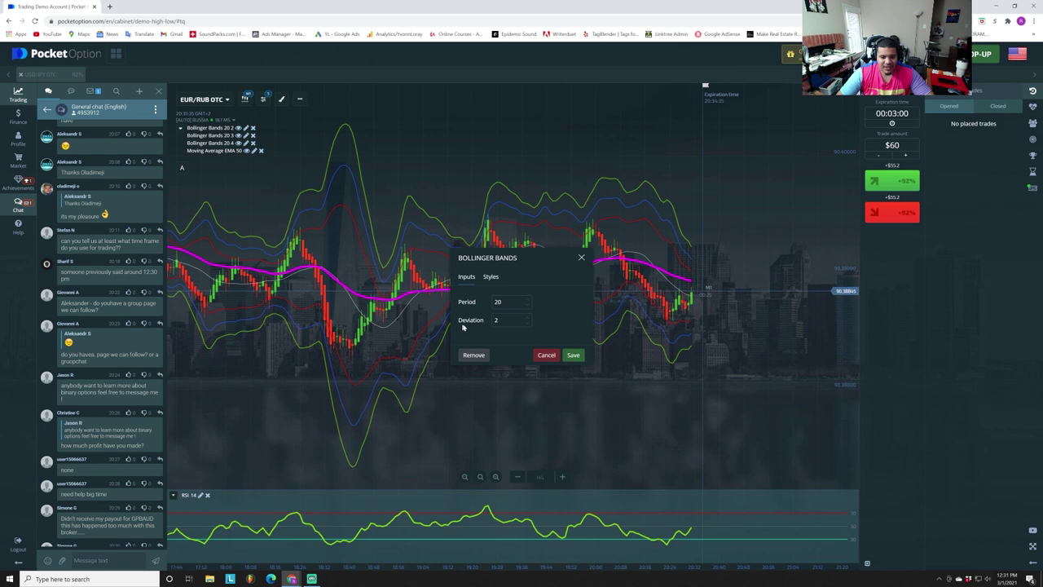
left_click(493, 277)
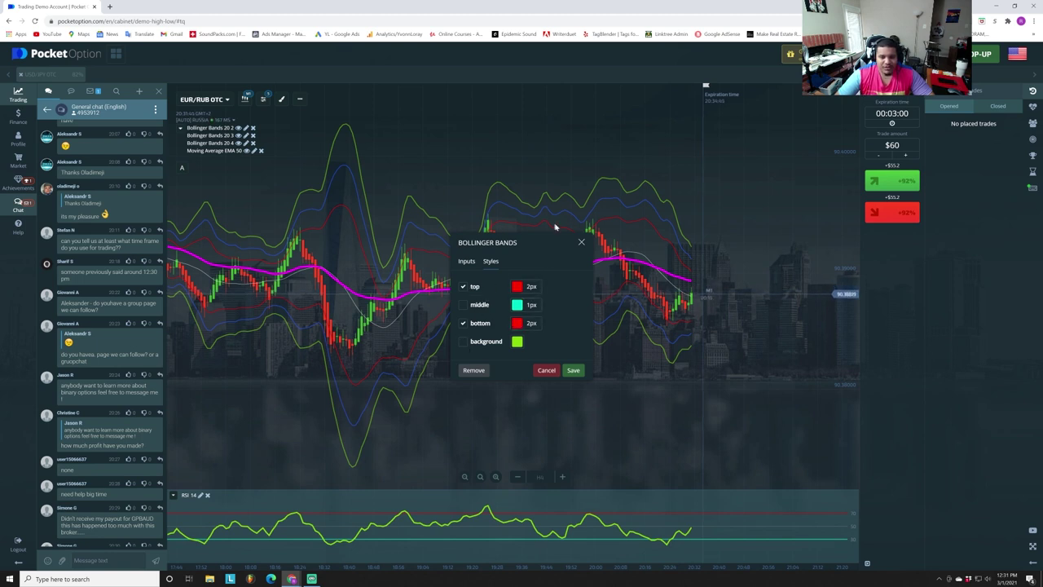
left_click(572, 370)
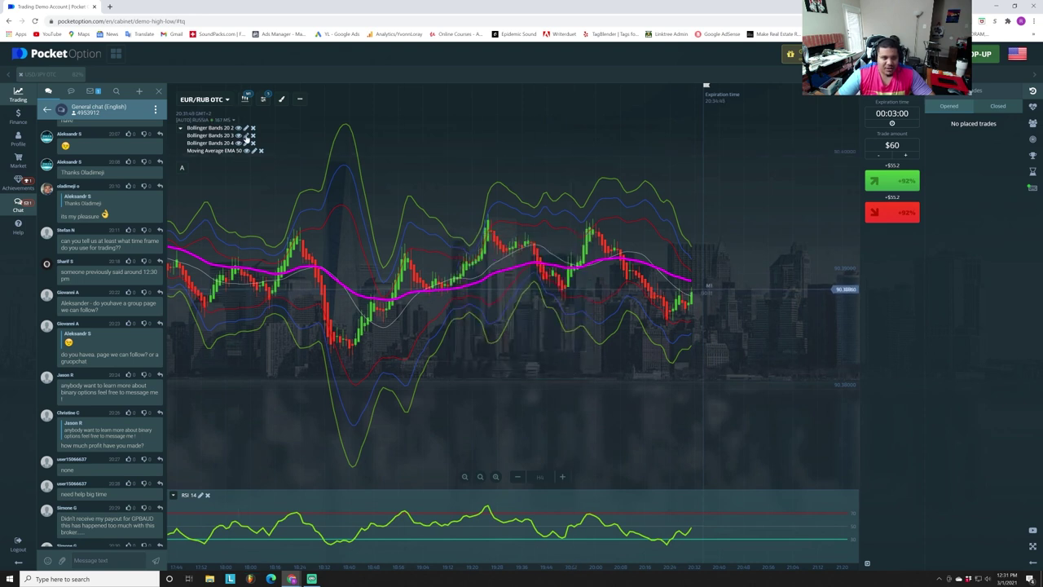
Confirm the 20/3 Bollinger Bands stay blue with only top and bottom lines at 2px, and save.
left_click(245, 136)
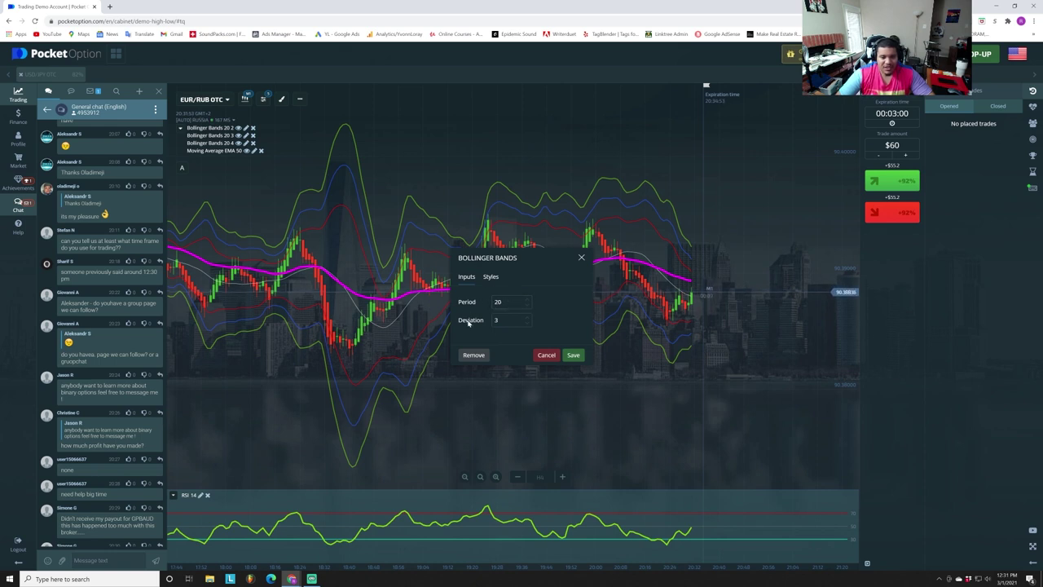
left_click(491, 277)
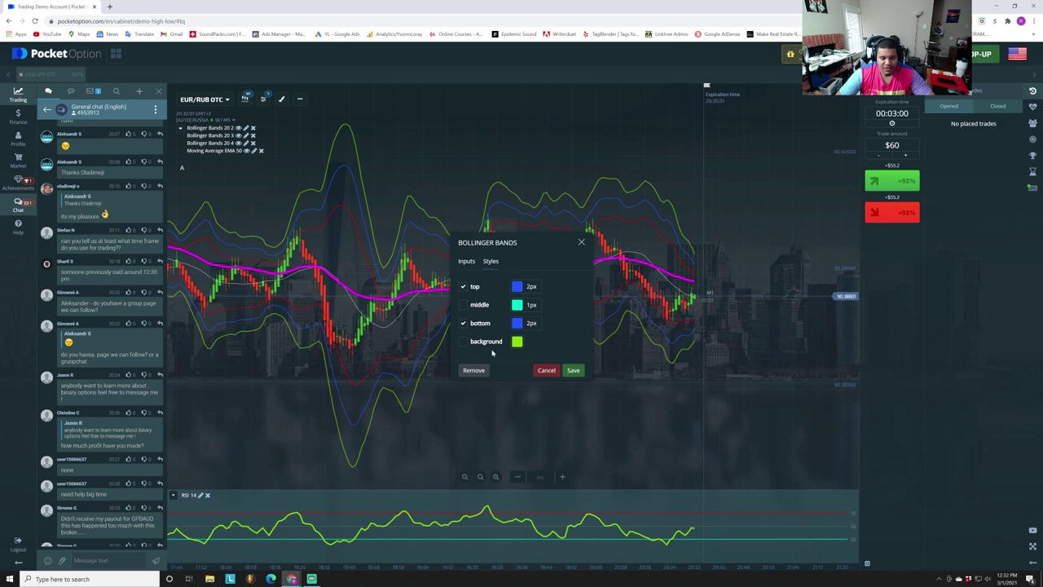
left_click(574, 370)
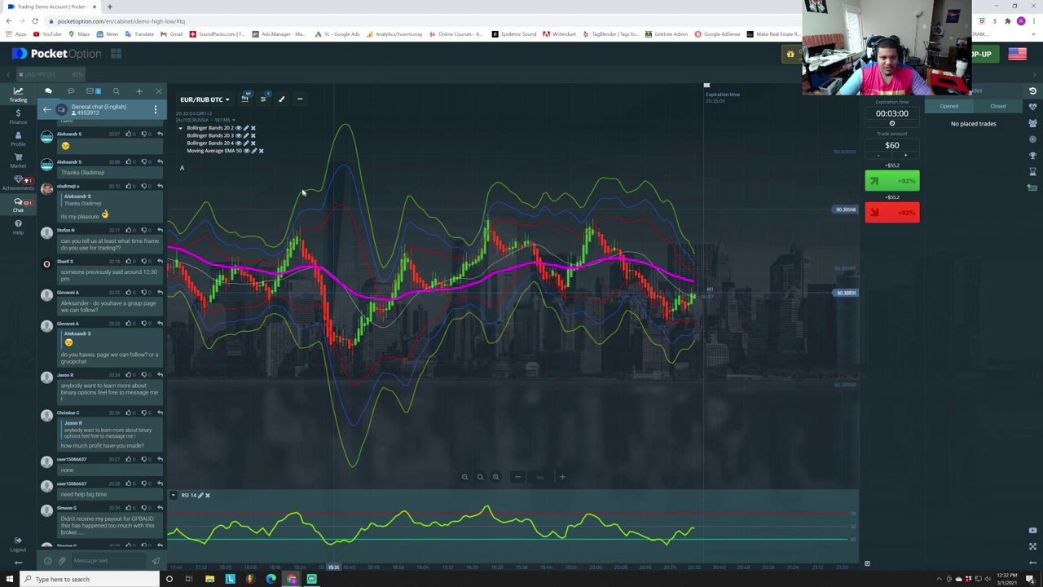
Set the 20/4 Bollinger Bands to green 2px top and bottom lines with a thin white middle, and save.
left_click(245, 142)
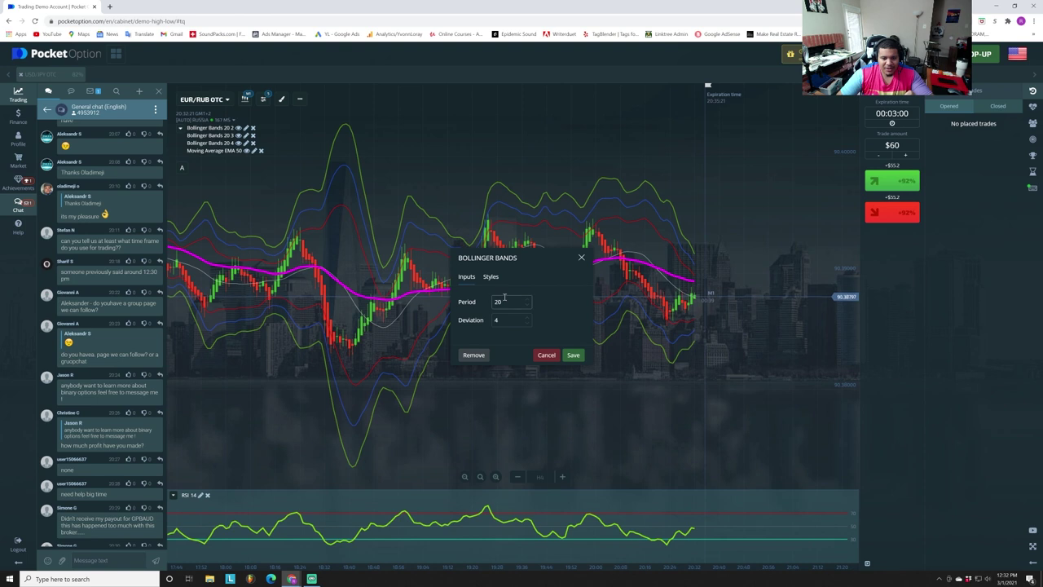
left_click(491, 277)
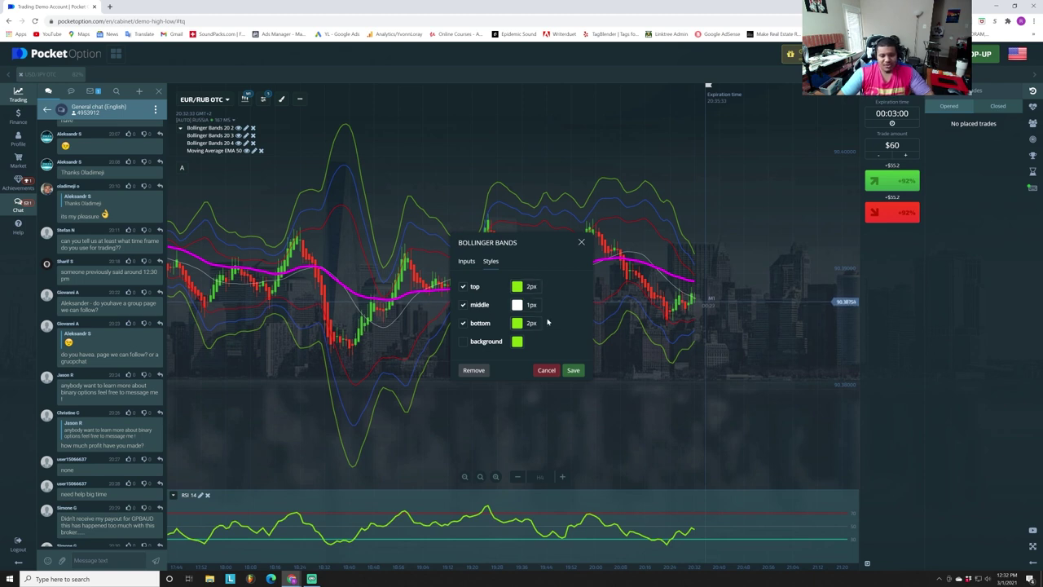
left_click(574, 371)
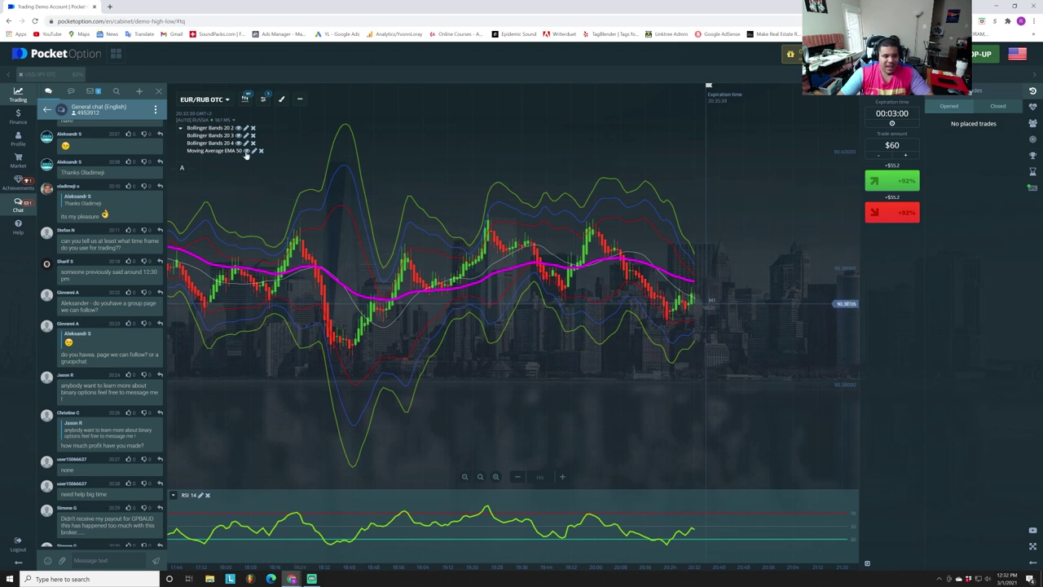
Verify the Moving Average uses period 50 with EMA type, and save its settings.
left_click(263, 98)
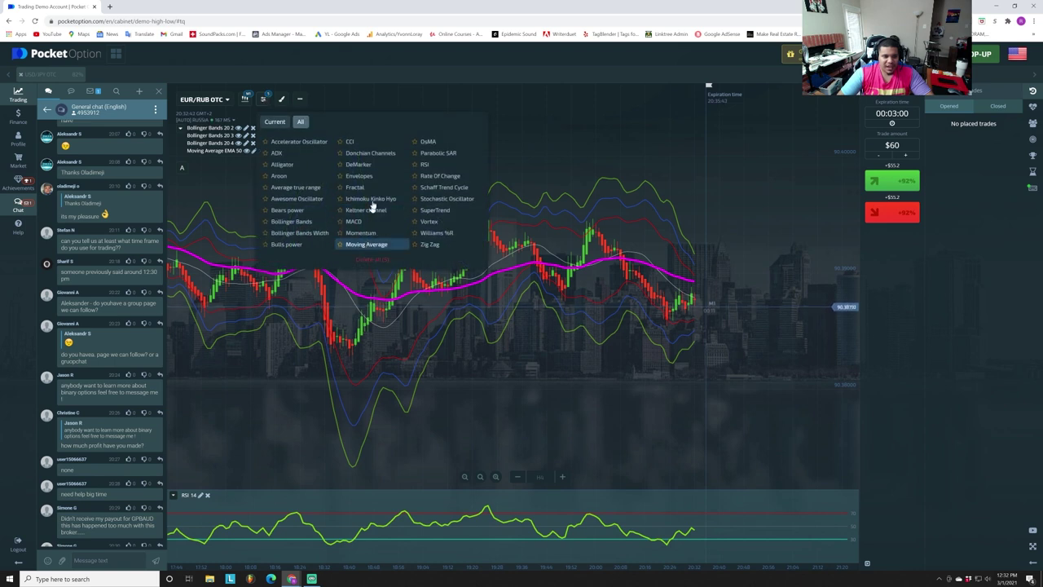
left_click(400, 98)
left_click(254, 152)
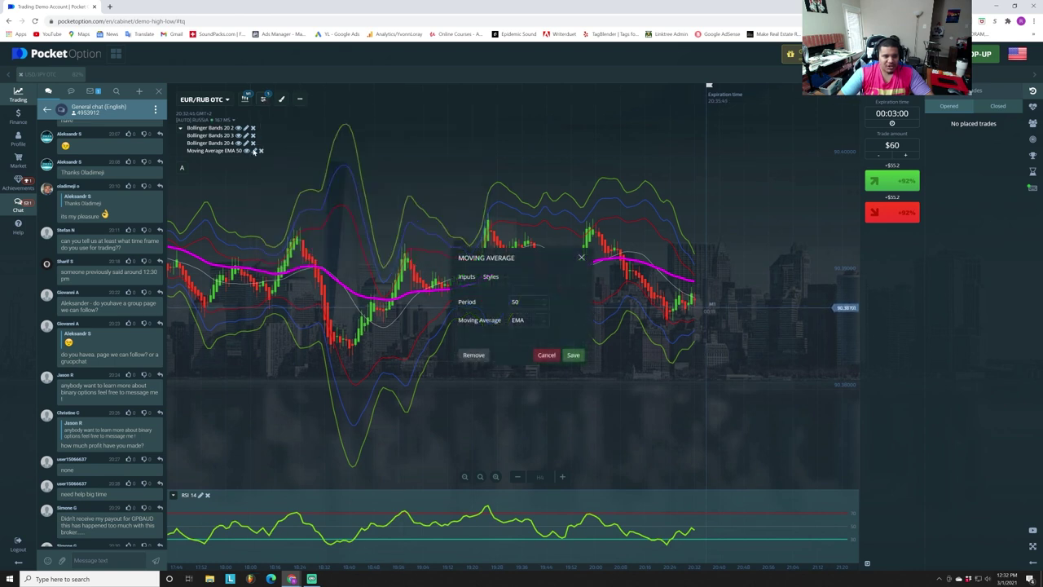
left_click(529, 325)
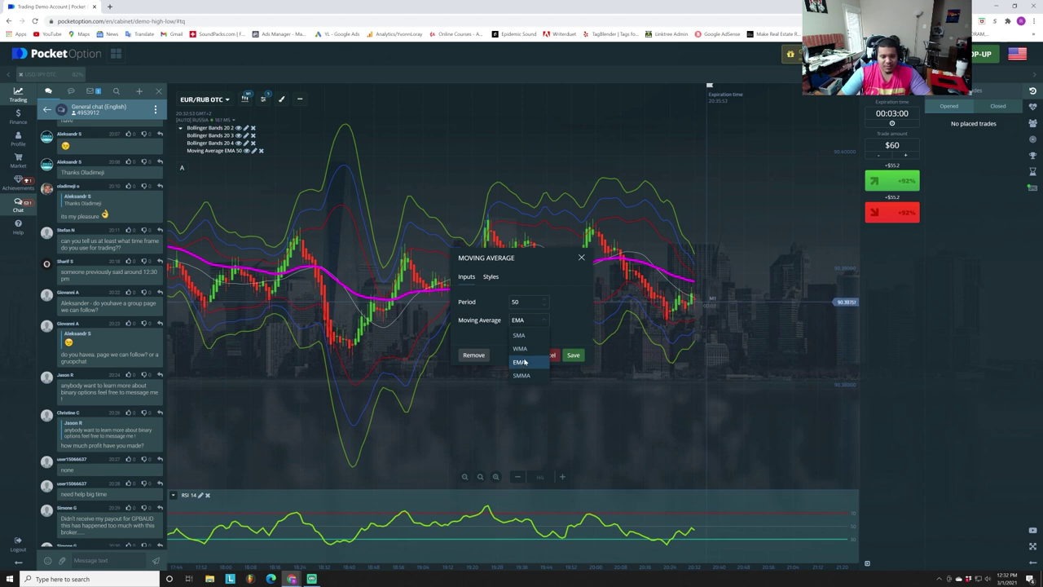
left_click(559, 323)
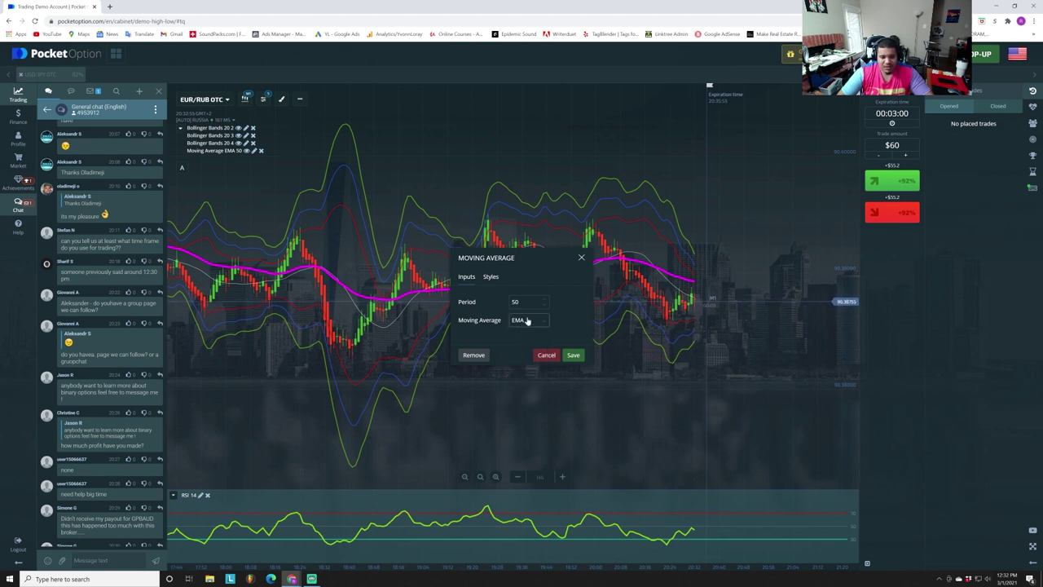
left_click(574, 354)
scroll(415, 365, "down", 1)
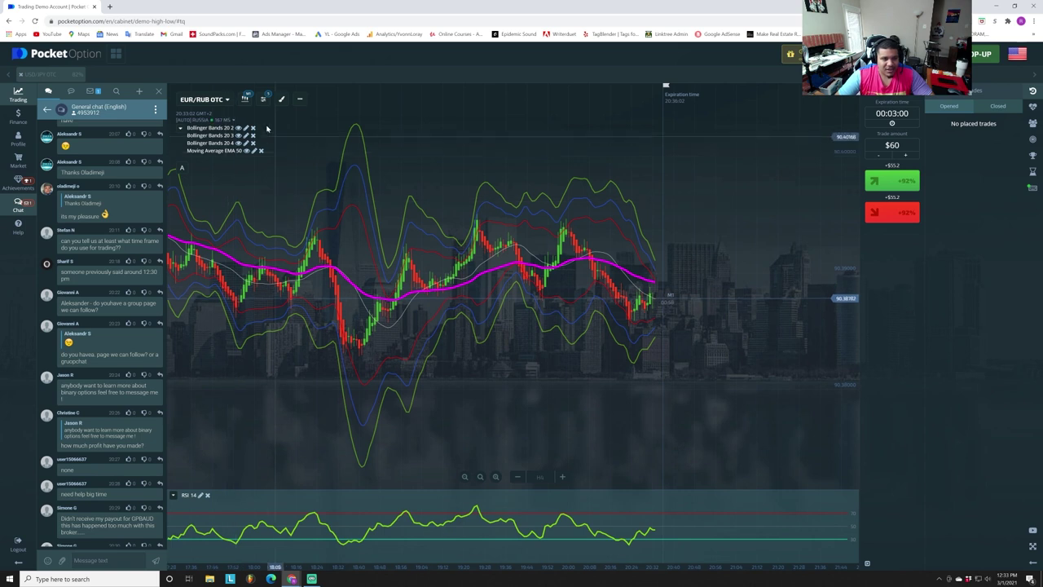
left_click(262, 99)
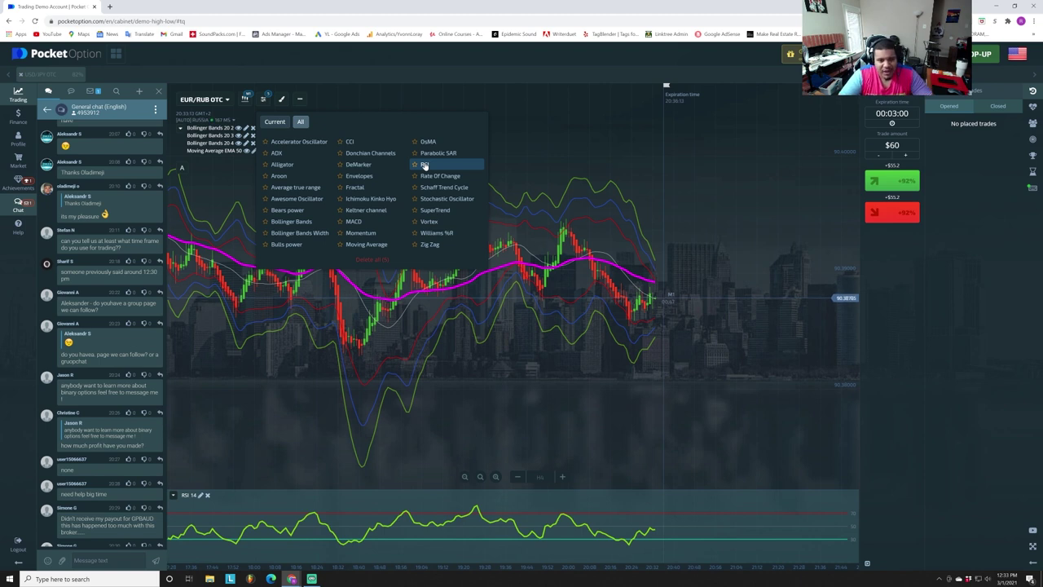
Give RSI 14 a 3px green main line with levels 70 red, 50 grey, 30 cyan, and save.
left_click(434, 286)
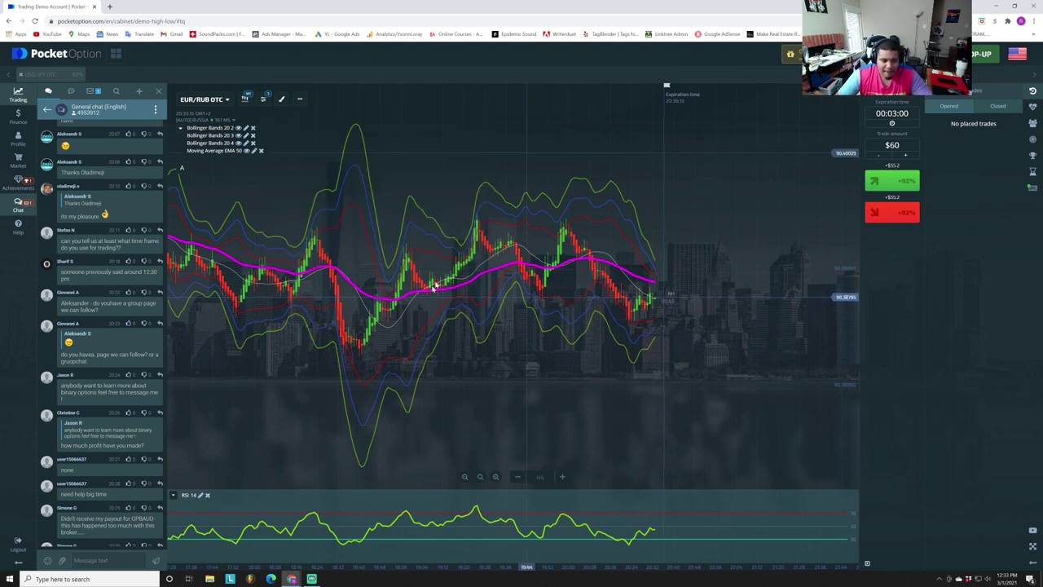
left_click(201, 494)
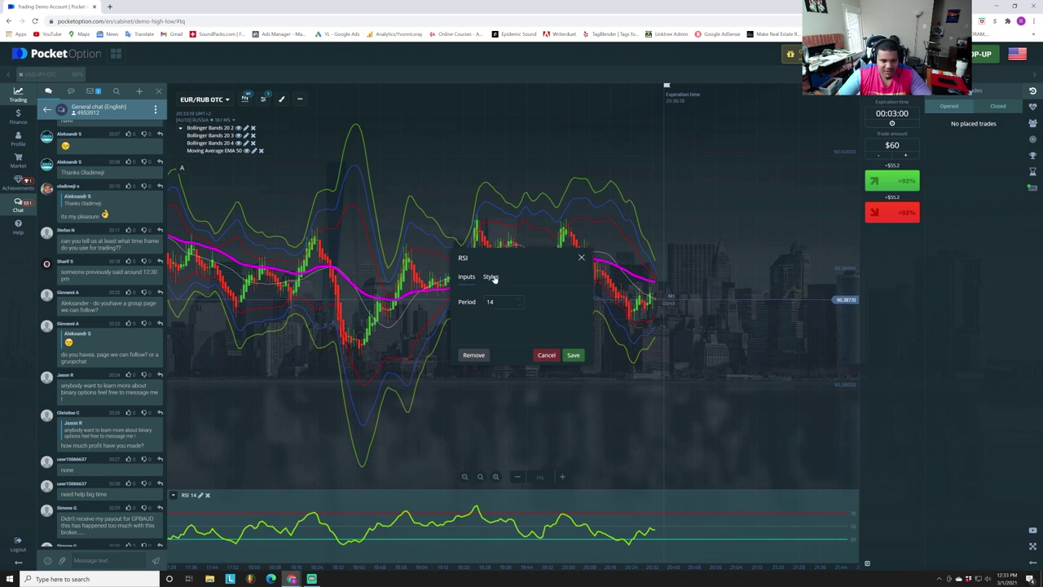
left_click(492, 277)
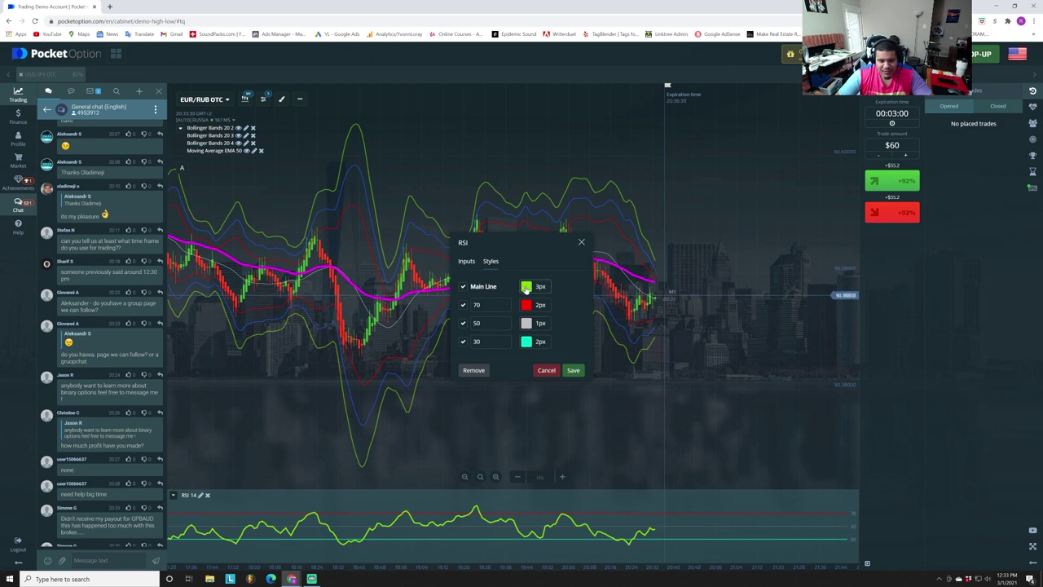
left_click(573, 370)
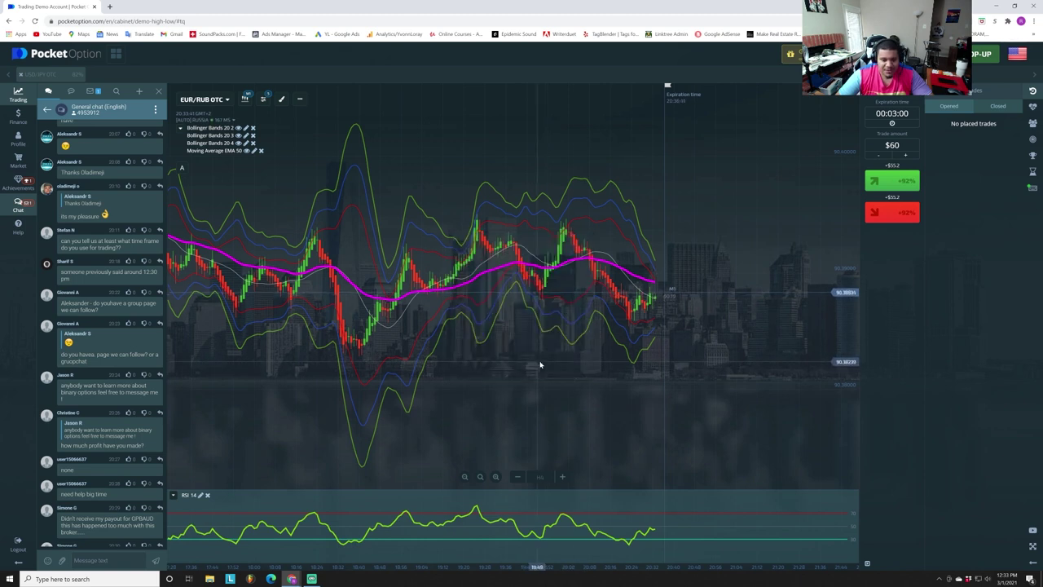
scroll(530, 365, "down", 1)
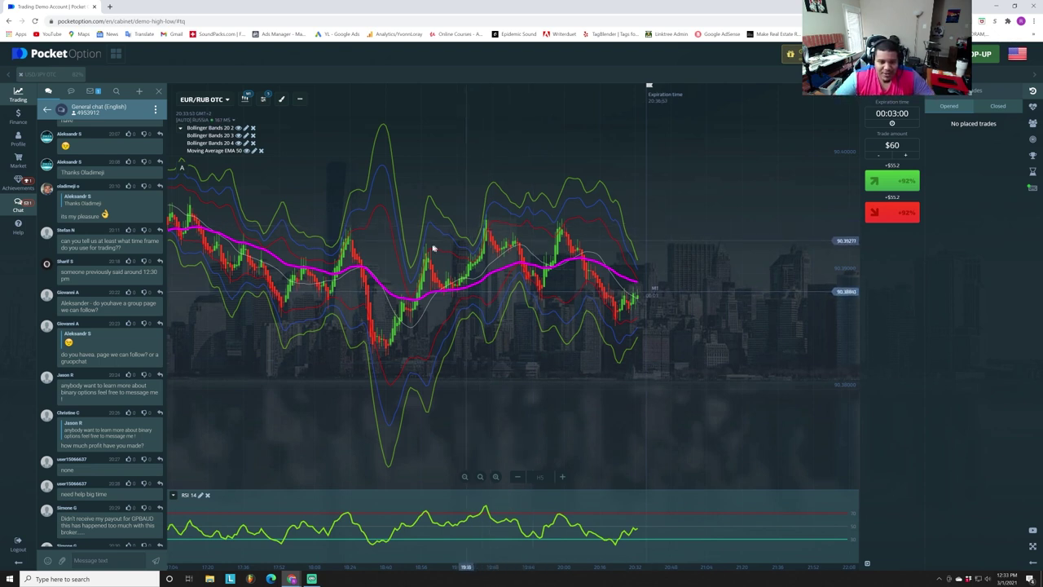
Zoom and pan the EUR/RUB OTC chart through older candles against the bands and EMA.
scroll(363, 260, "down", 2)
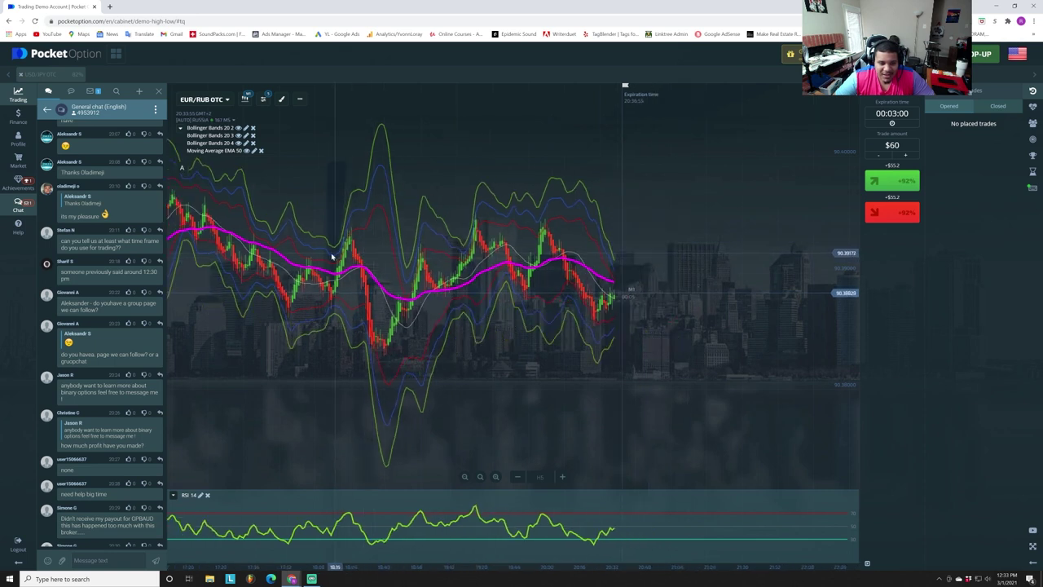
scroll(337, 252, "up", 3)
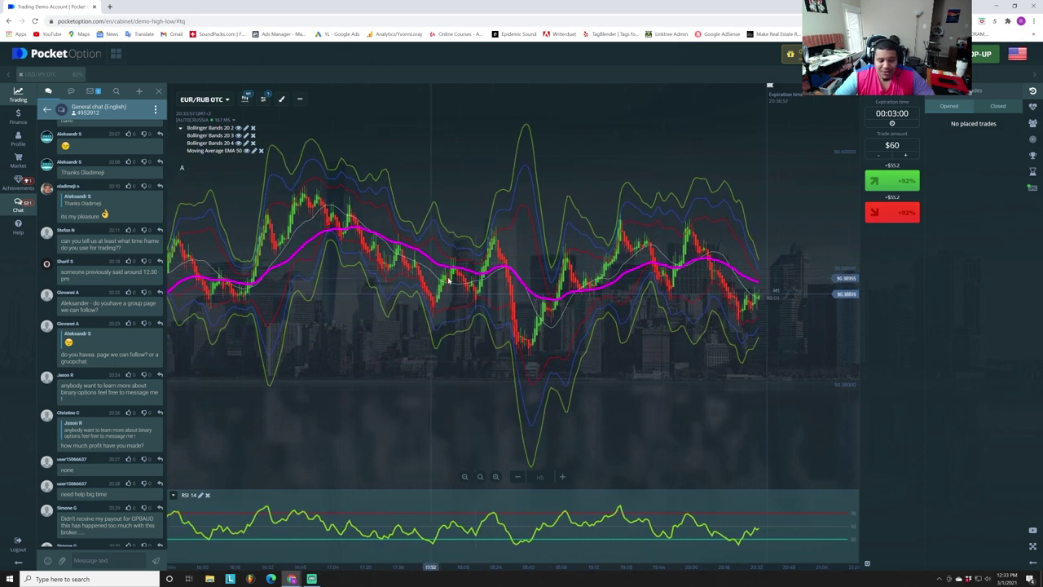
scroll(468, 267, "up", 3)
scroll(456, 269, "up", 3)
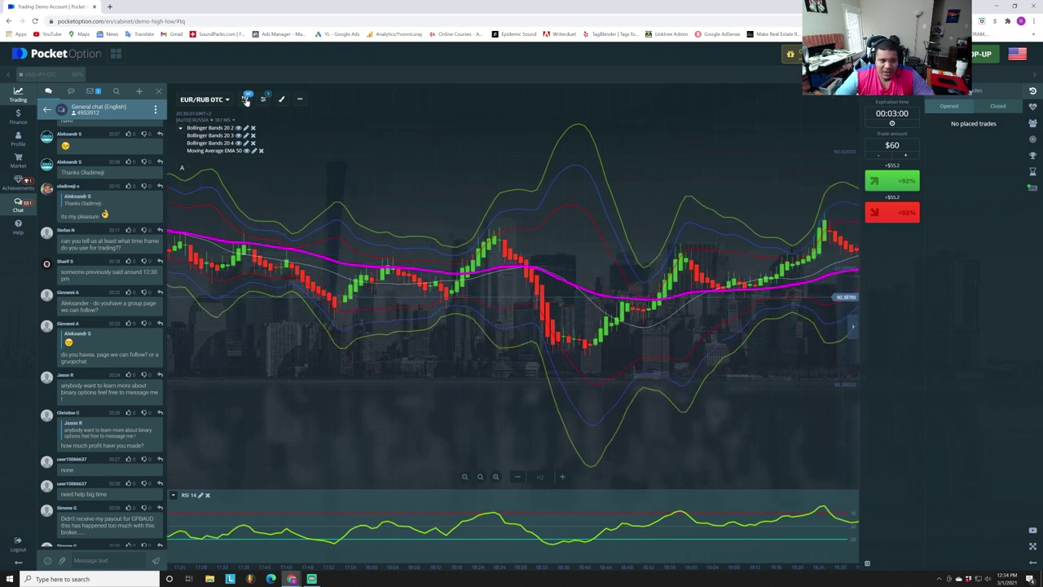
left_click_drag(542, 244, 478, 233)
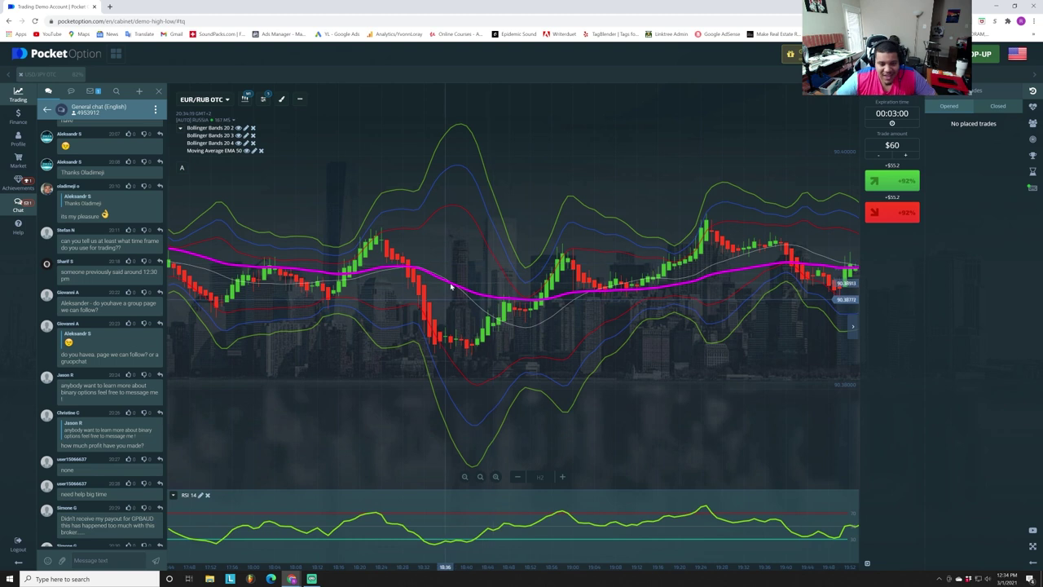
scroll(451, 285, "right", 2)
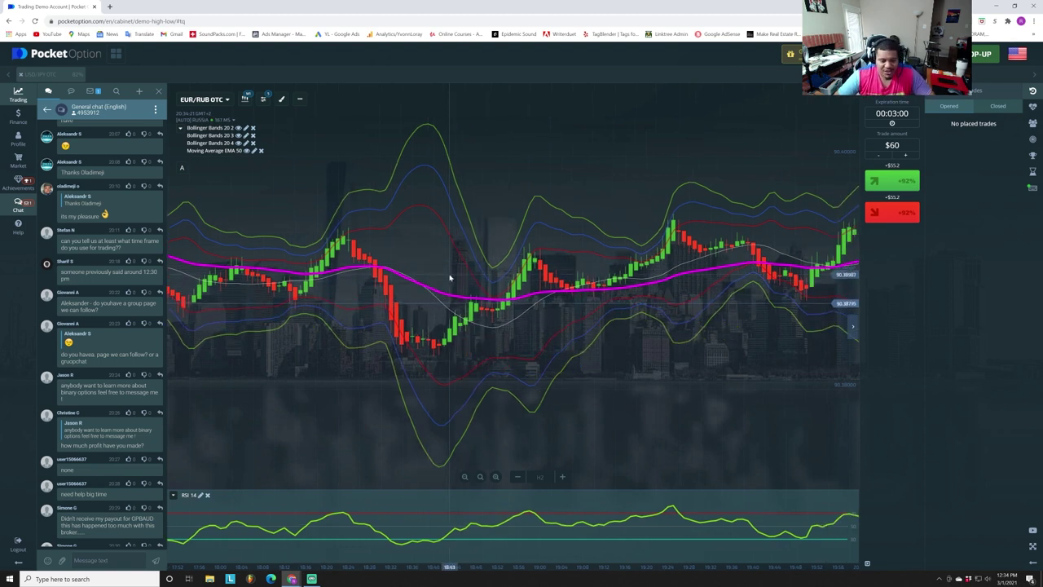
scroll(452, 265, "left", 3)
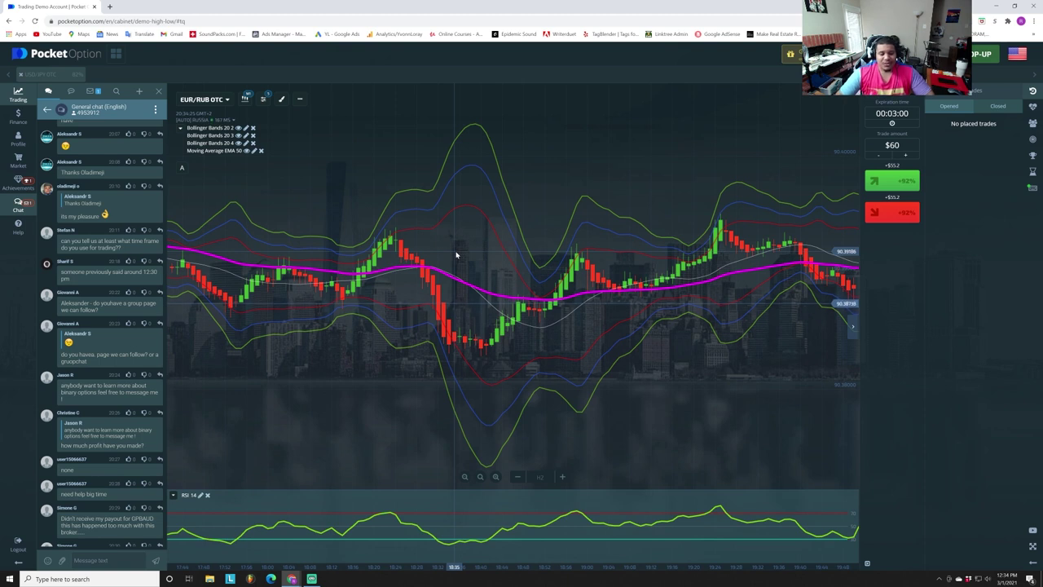
scroll(519, 251, "right", 5)
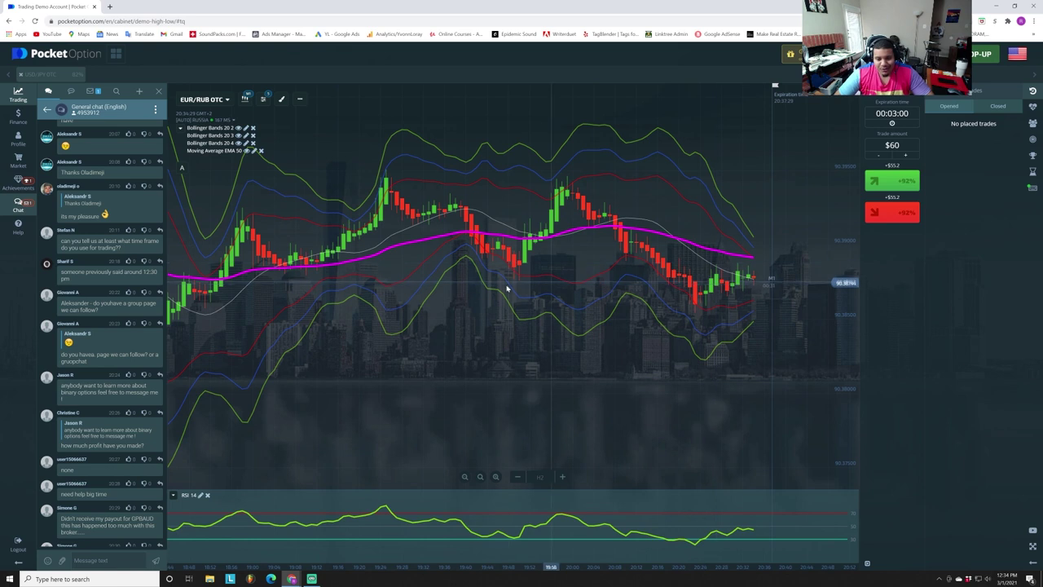
scroll(508, 289, "left", 10)
scroll(385, 328, "left", 8)
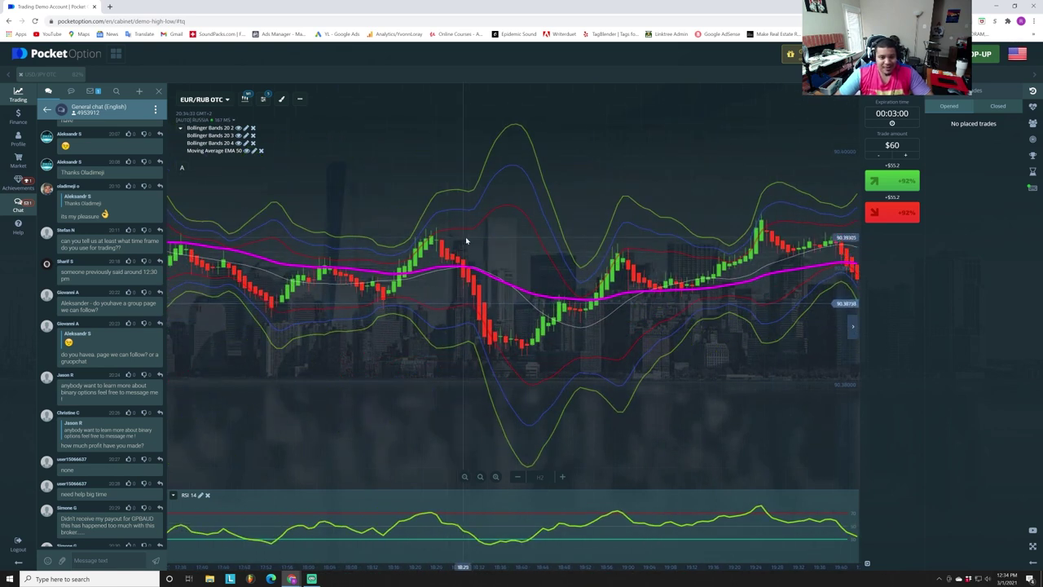
left_click_drag(465, 241, 489, 234)
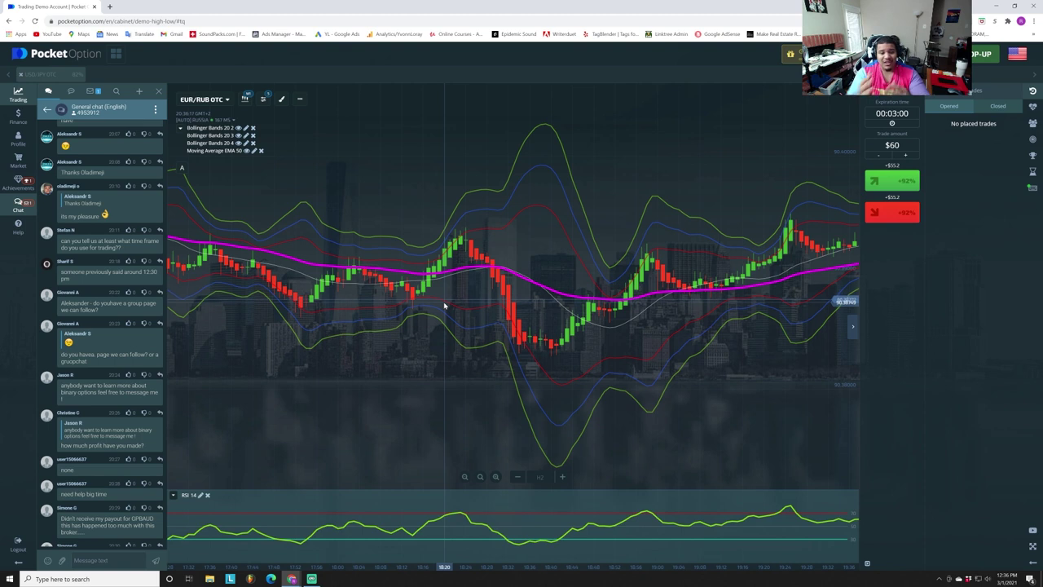
Draw a yellow rectangle and resize it to box the peak candle of the EUR/RUB OTC rally.
scroll(449, 293, "up", 5)
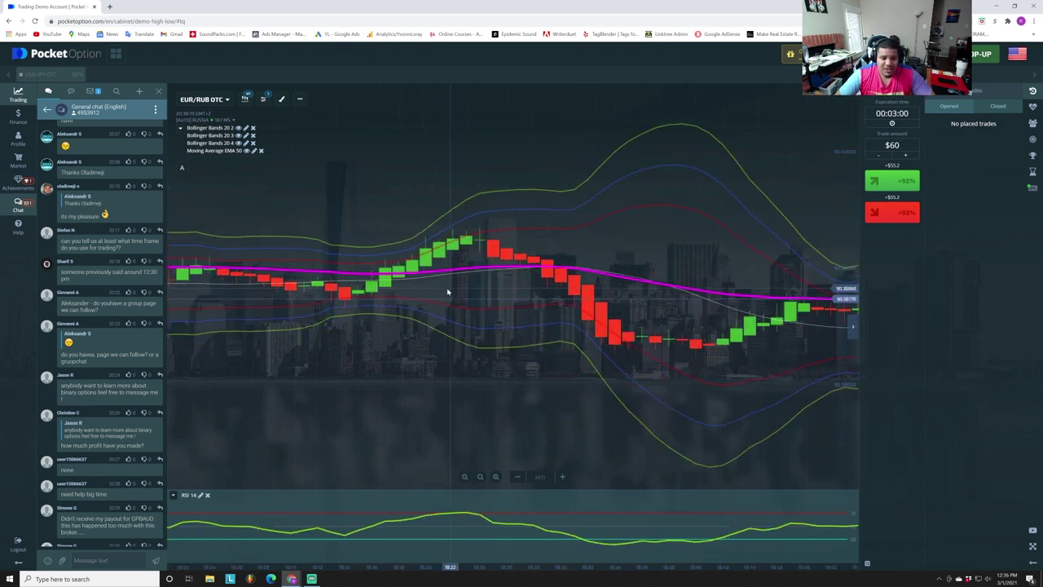
left_click(283, 98)
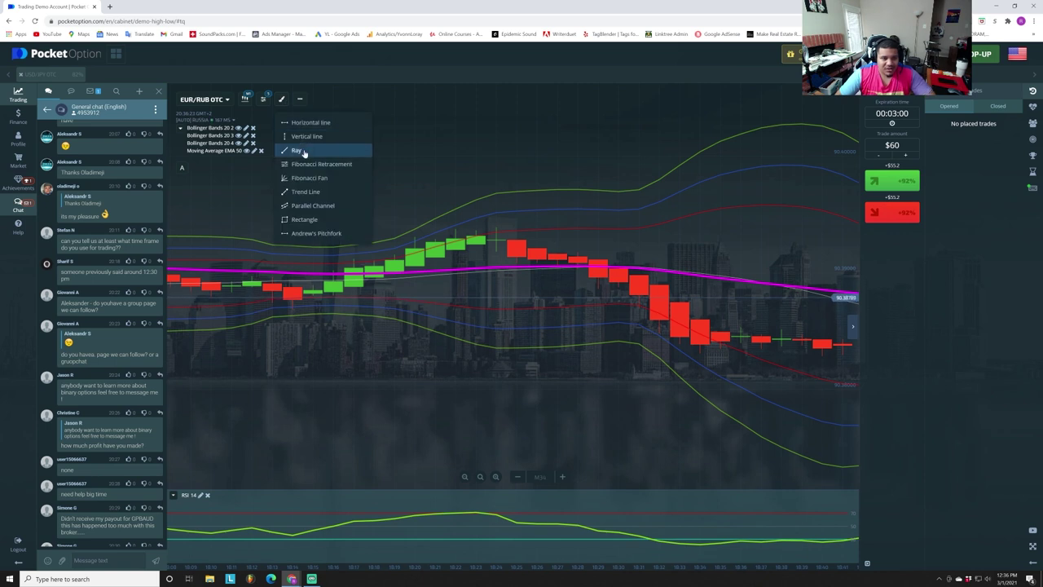
left_click(303, 222)
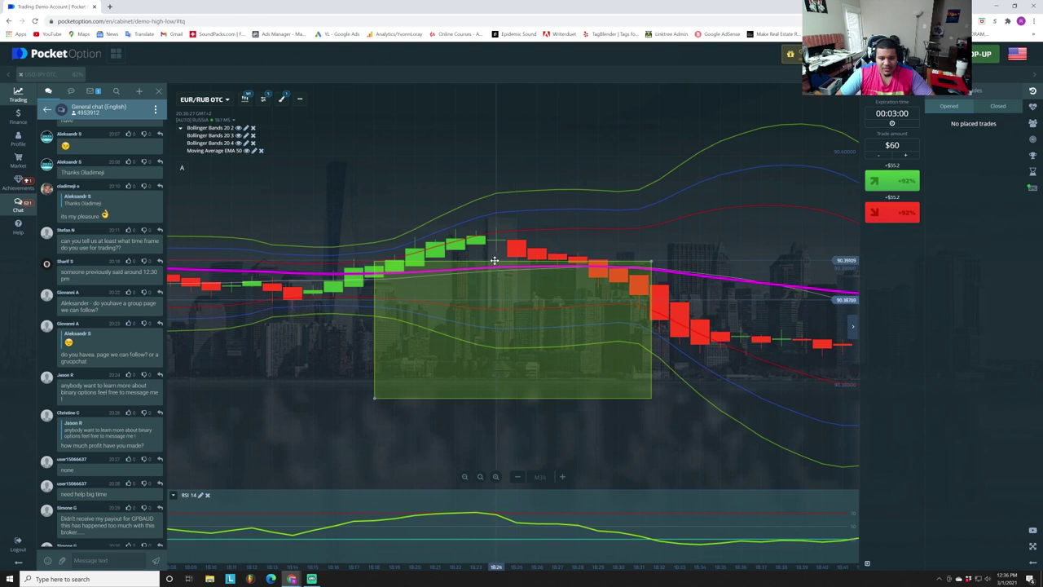
left_click_drag(491, 261, 493, 225)
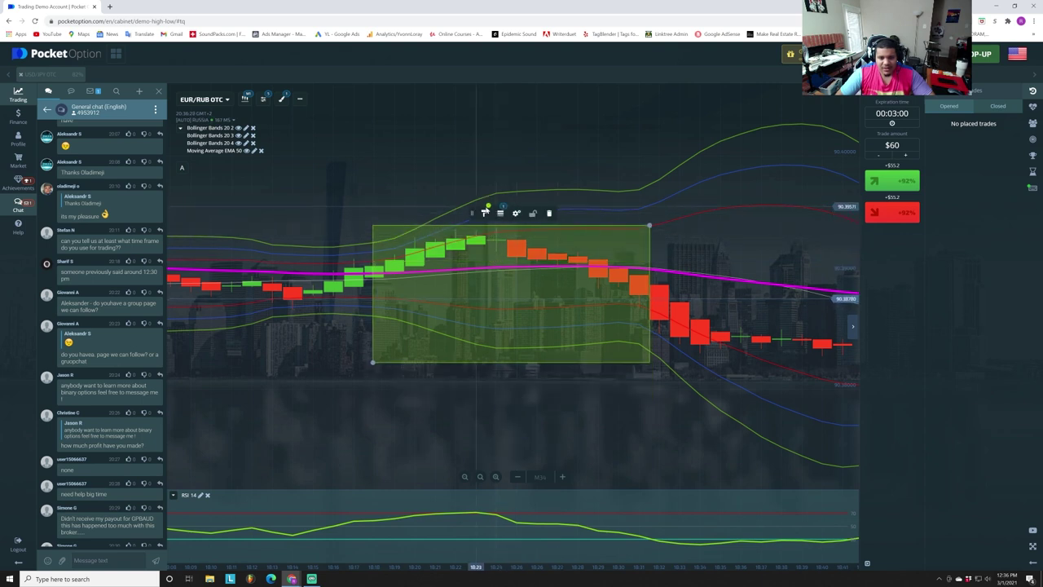
left_click(483, 213)
left_click(491, 232)
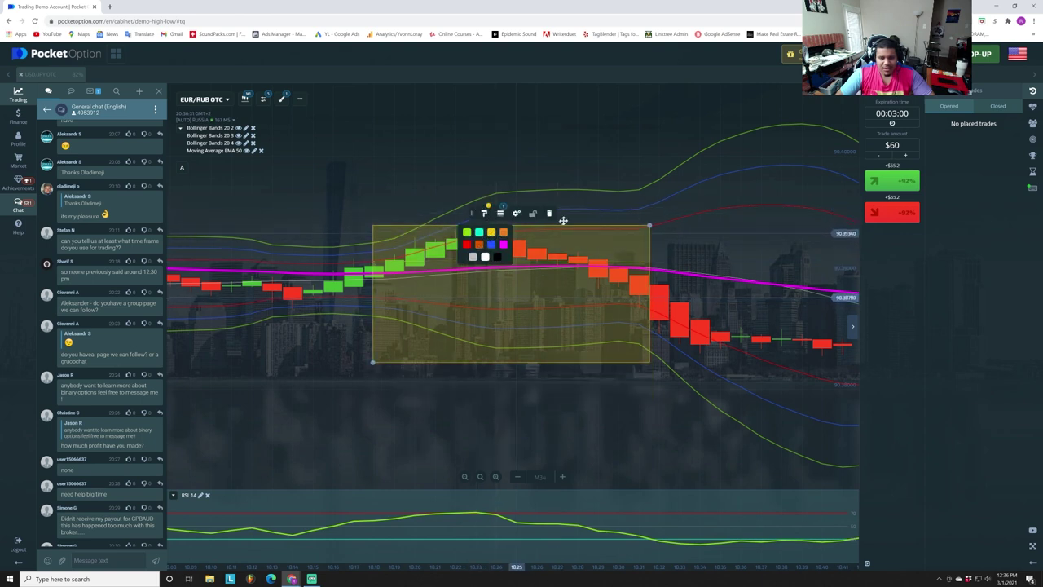
left_click_drag(647, 222, 528, 214)
left_click(615, 171)
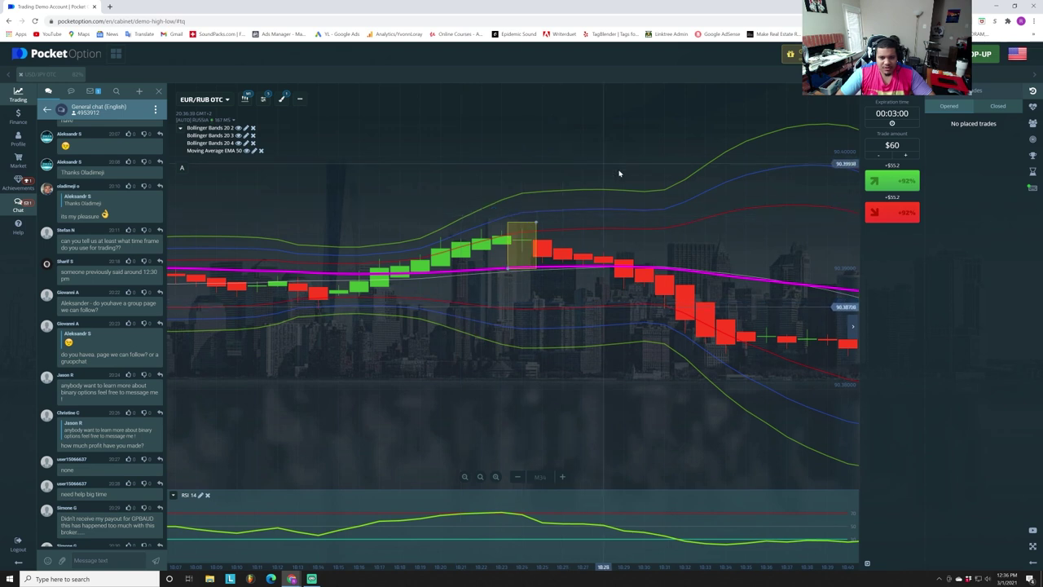
scroll(612, 237, "down", 3)
scroll(613, 238, "down", 3)
scroll(624, 244, "up", 4)
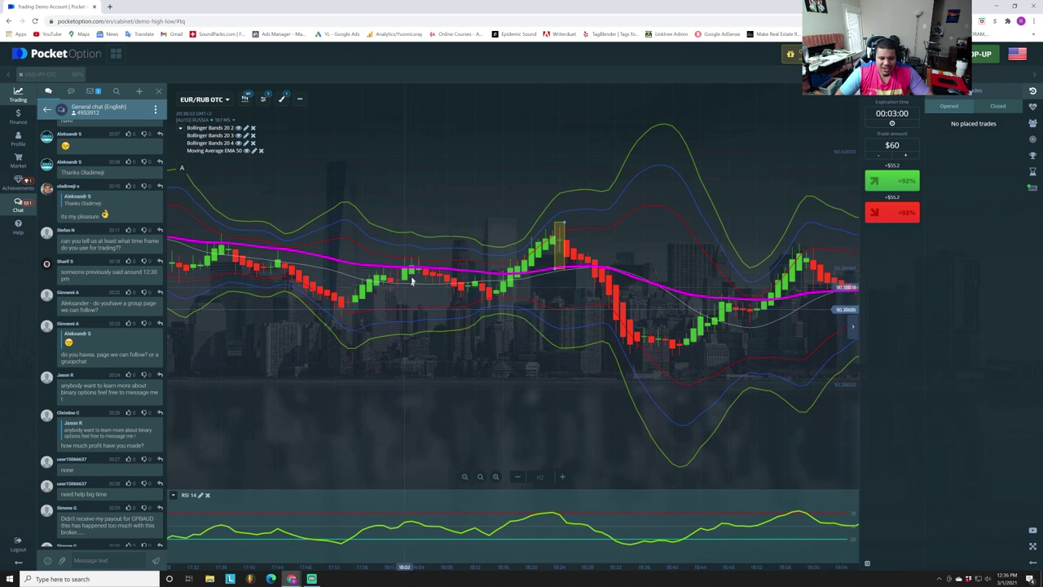
Zoom in and pan back to earlier stretches of the EUR/RUB OTC price history.
scroll(388, 302, "up", 2)
scroll(466, 295, "up", 3)
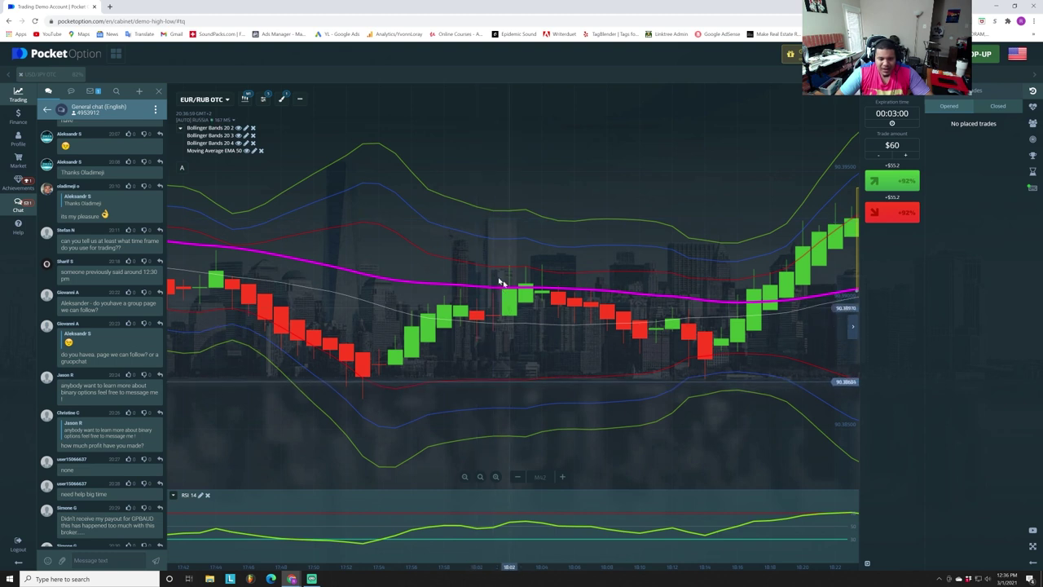
scroll(502, 330, "down", 3)
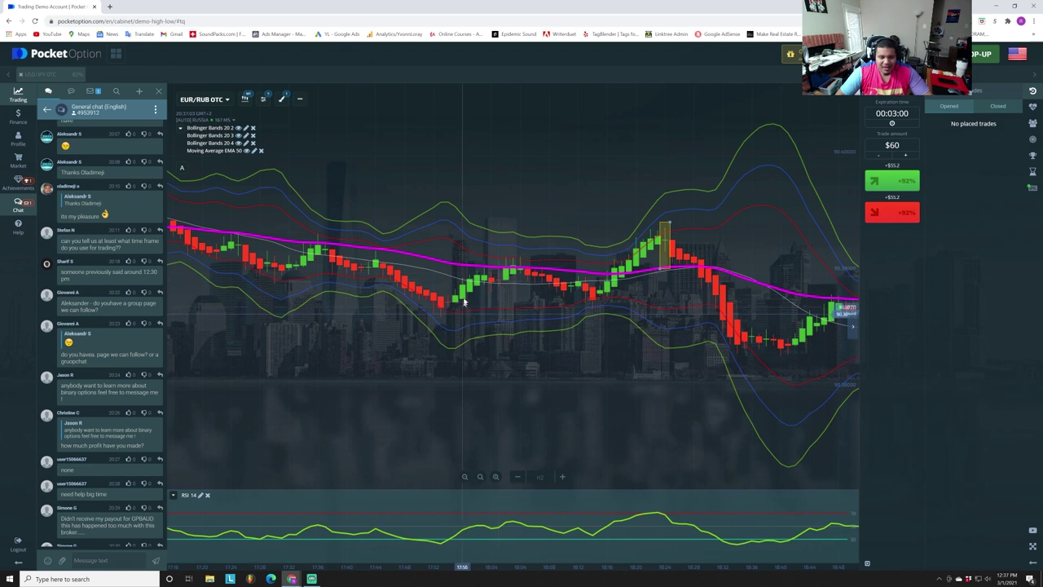
left_click_drag(372, 308, 485, 322)
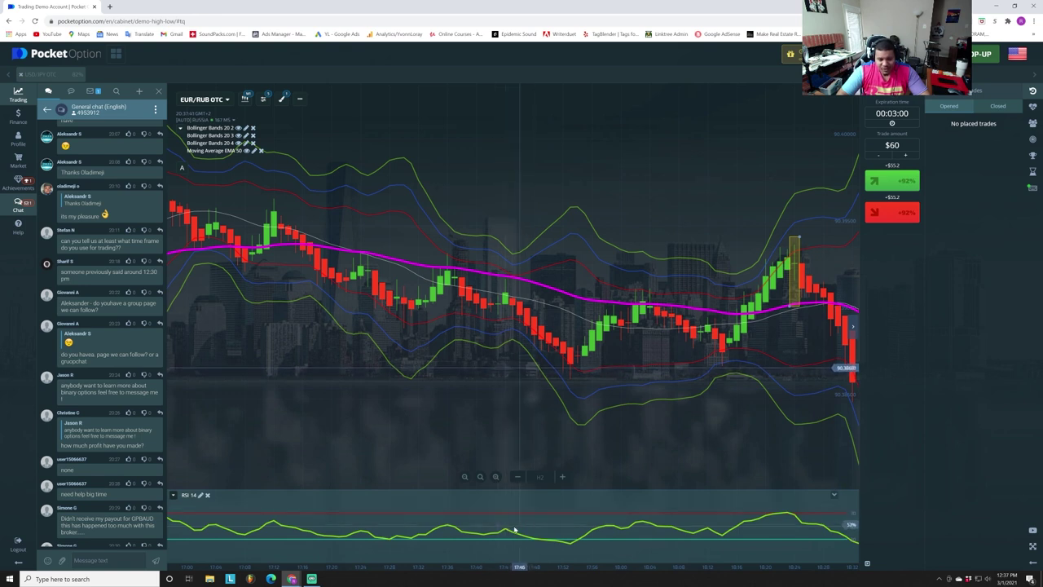
scroll(509, 532, "up", 3)
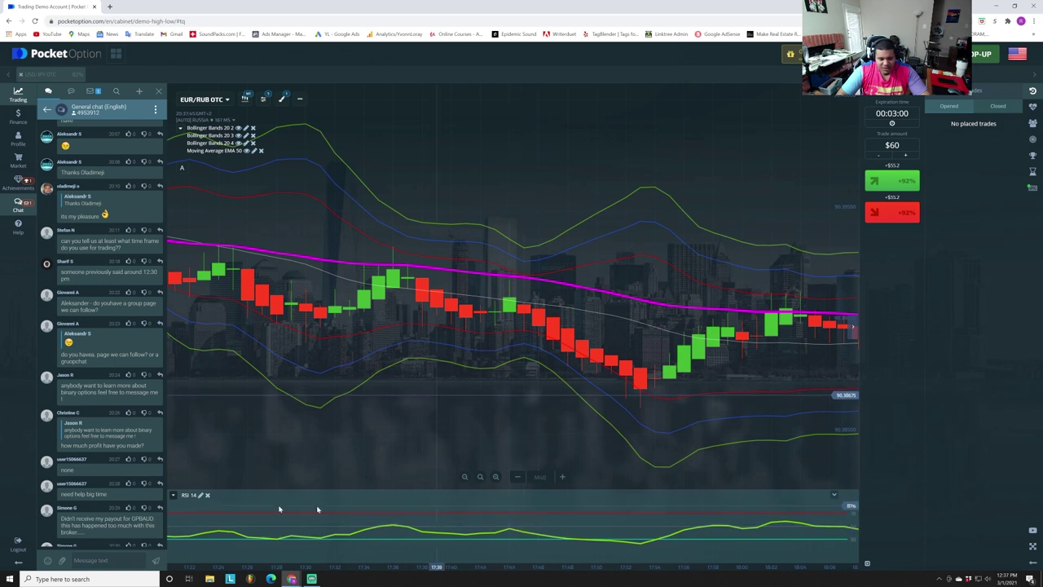
Make the RSI 50 level line black with 4px width, and save.
left_click(202, 494)
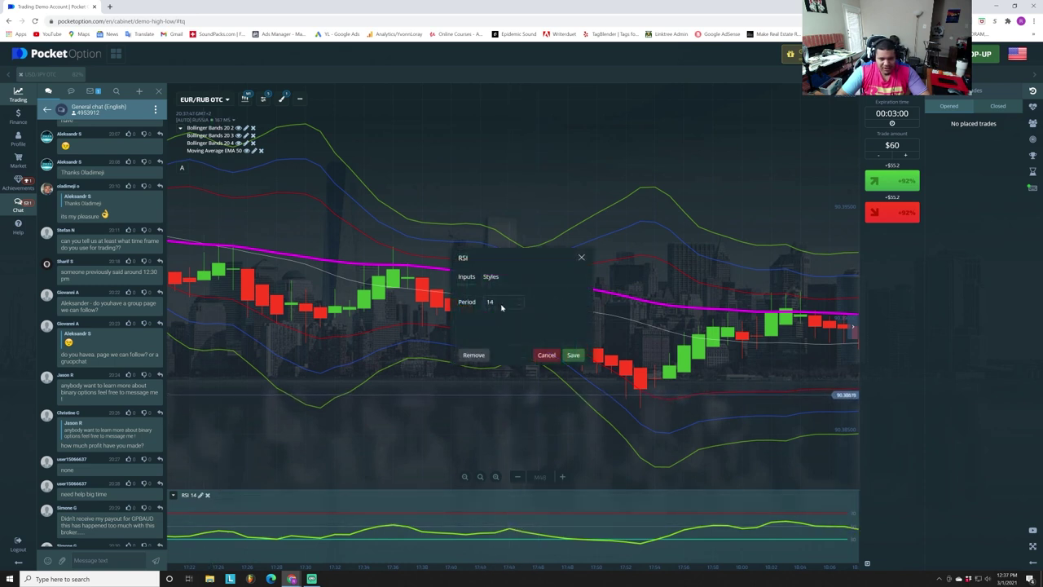
left_click(491, 277)
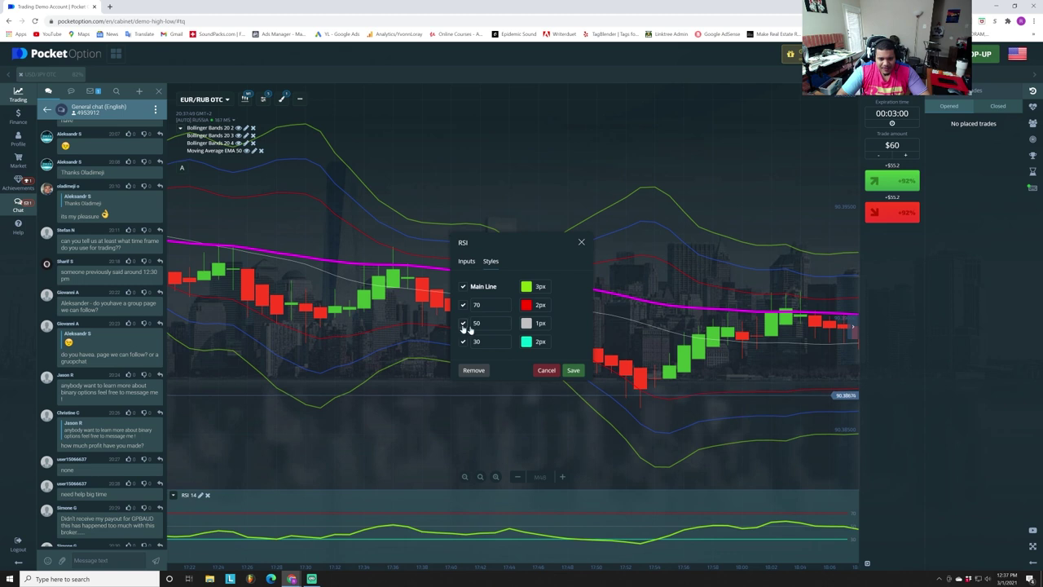
left_click(527, 323)
left_click(551, 360)
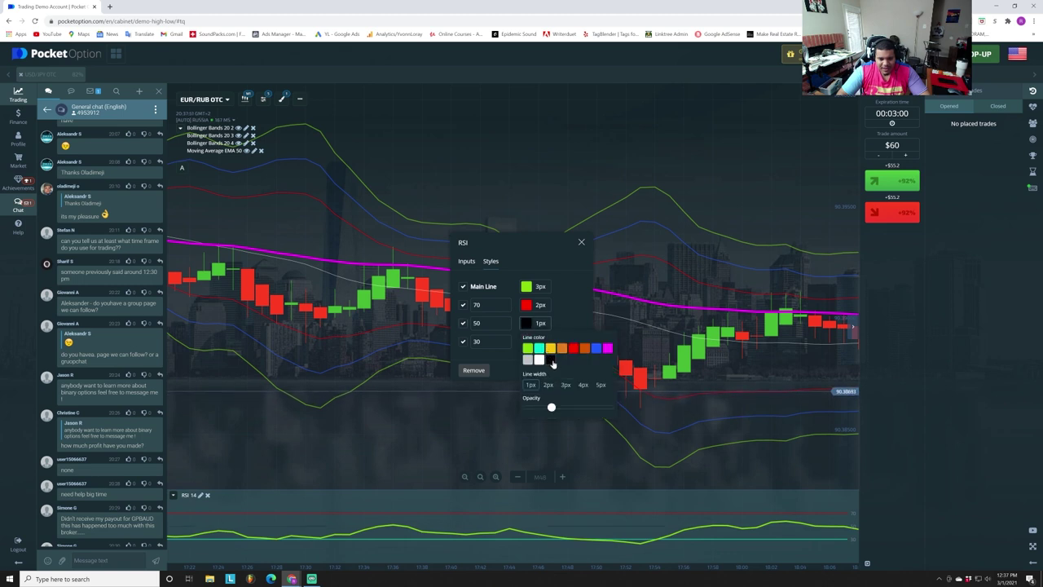
left_click(582, 386)
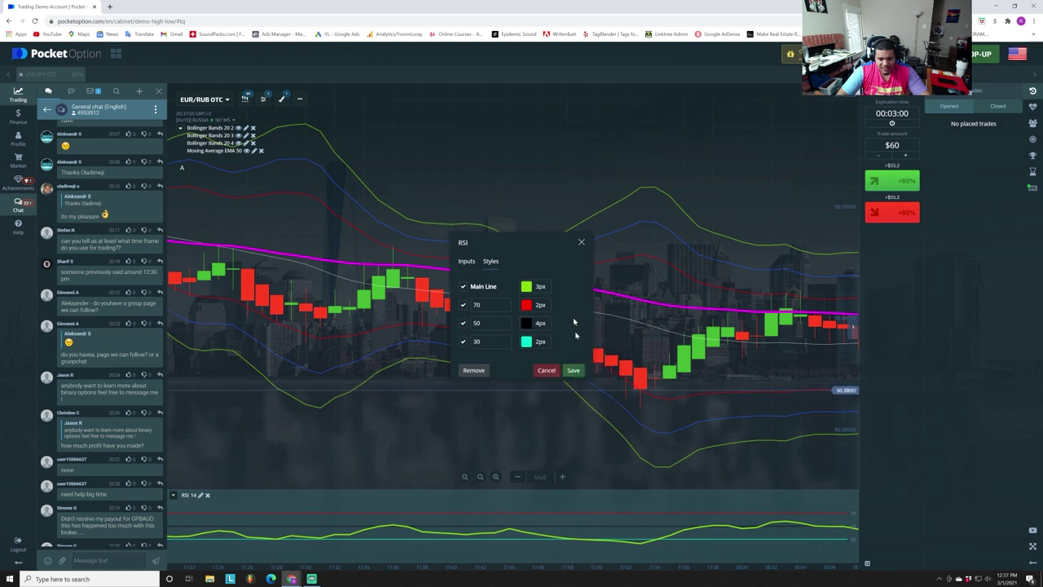
left_click(574, 370)
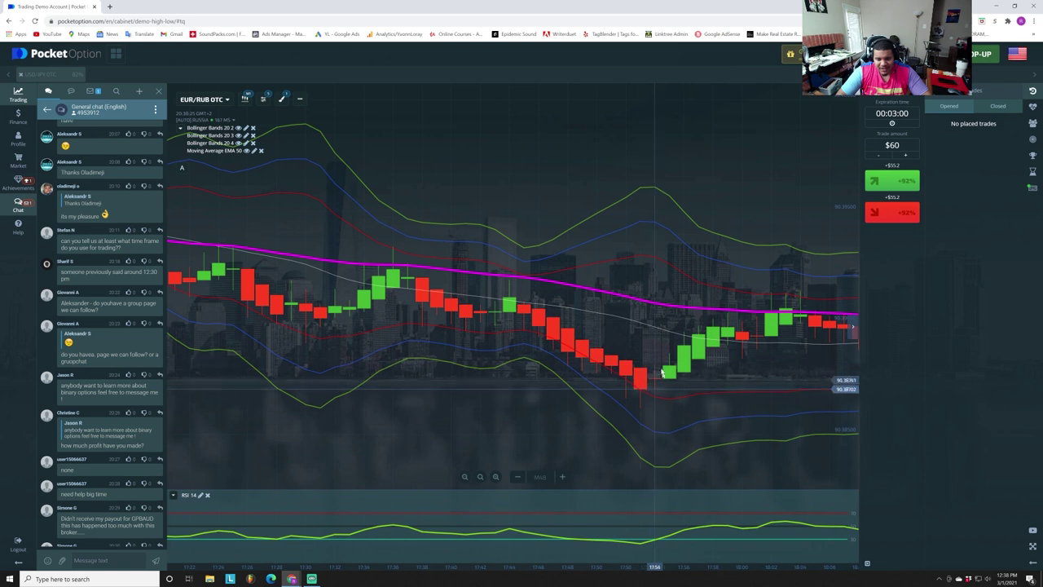
Pan the EUR/RUB OTC chart back and forth to reveal older candles.
scroll(645, 397, "up", 1)
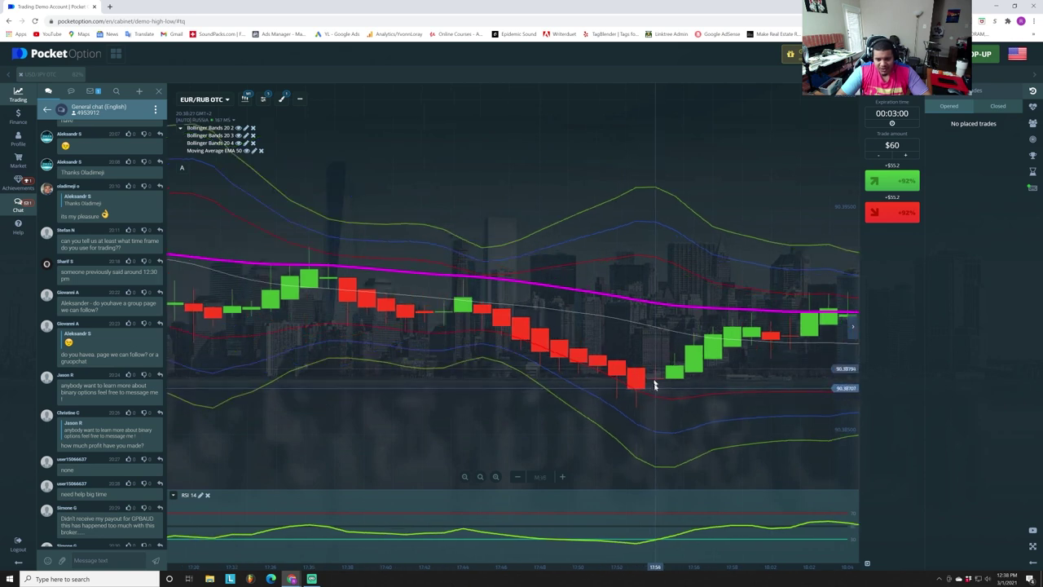
left_click_drag(653, 385, 617, 387)
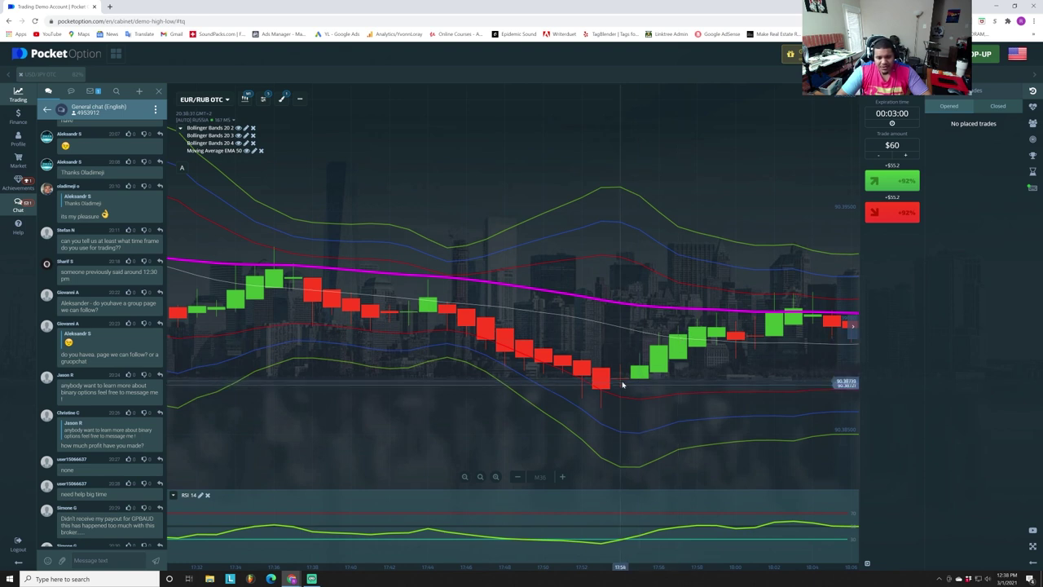
scroll(628, 367, "down", 5)
scroll(640, 334, "up", 3)
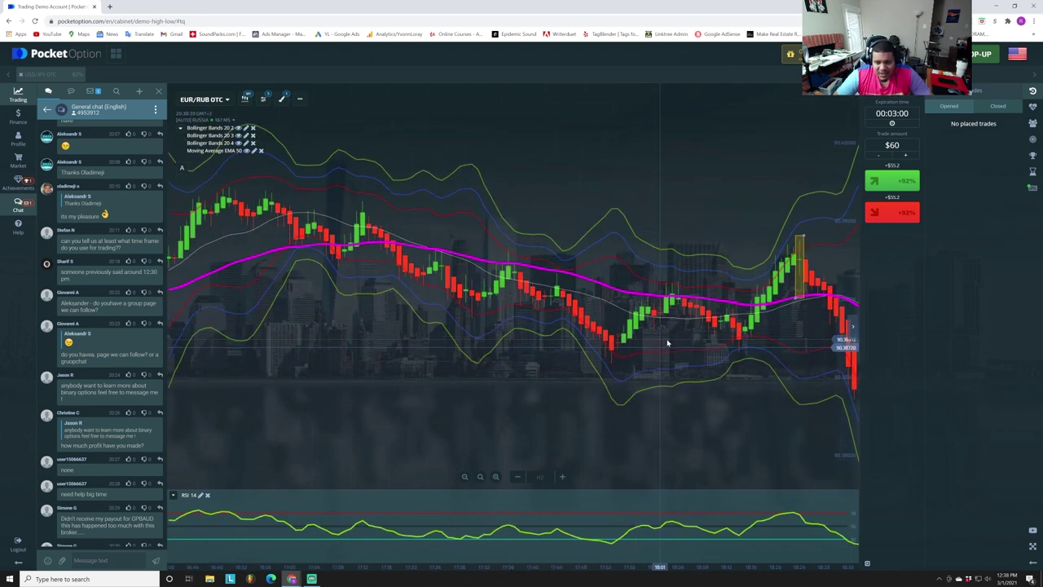
left_click_drag(666, 342, 513, 333)
left_click_drag(605, 331, 656, 322)
left_click_drag(421, 323, 458, 317)
left_click_drag(307, 343, 477, 326)
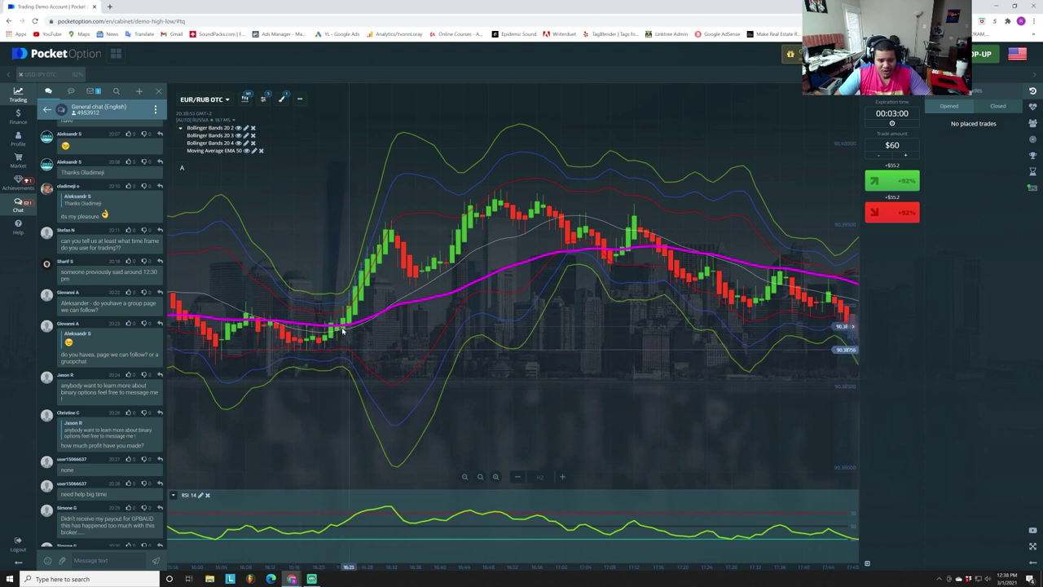
left_click_drag(302, 354, 414, 372)
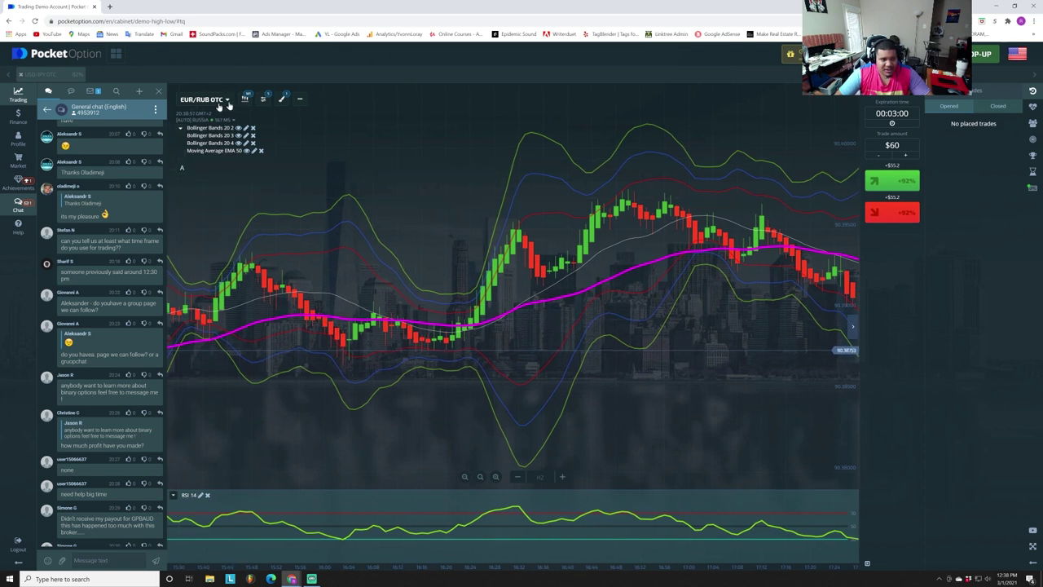
Resize a rectangle to box the low sideways candles near the purple moving average before the rally.
left_click(263, 99)
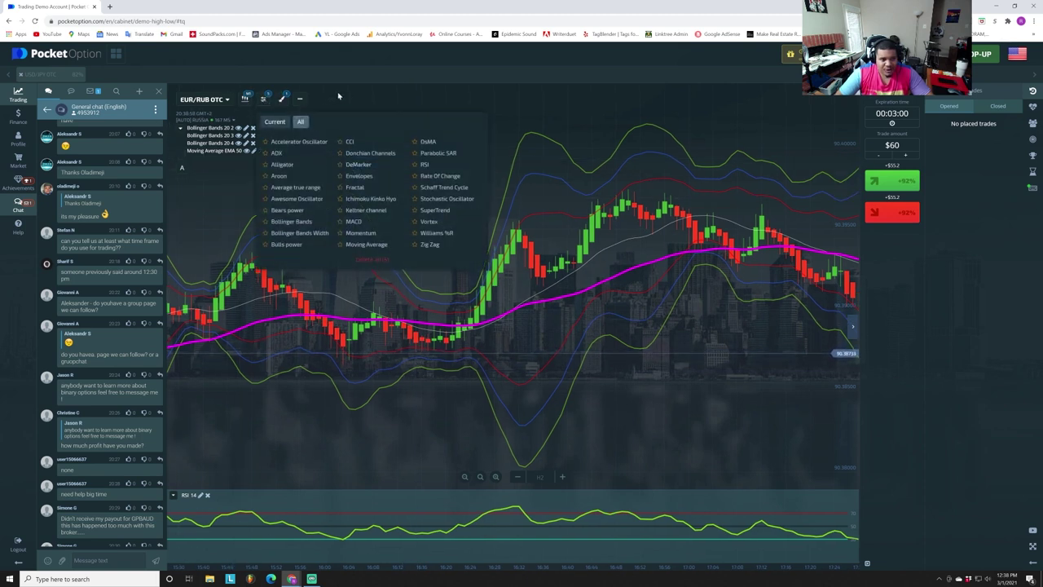
left_click(263, 100)
left_click(282, 99)
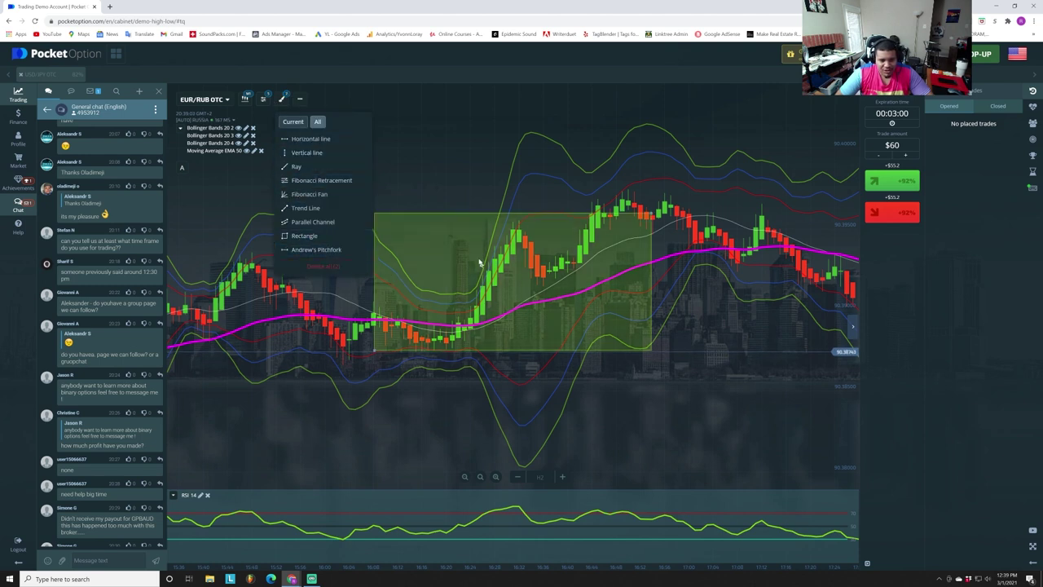
left_click(464, 172)
mouse_move(651, 213)
left_mouse_down()
mouse_move(489, 315)
mouse_move(423, 317)
left_mouse_up()
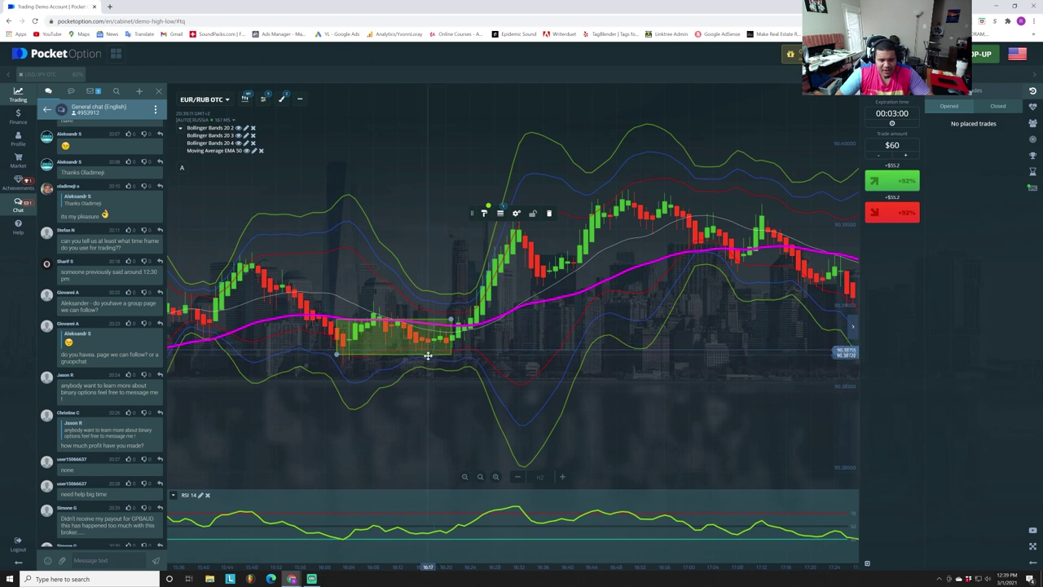
scroll(426, 400, "down", 3)
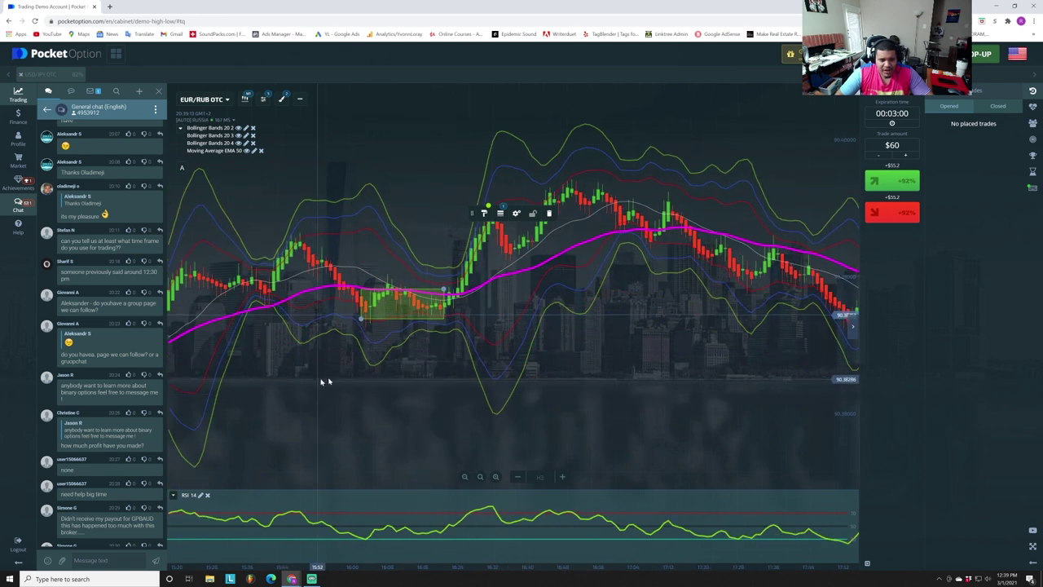
Pan the EUR/RUB OTC chart back to view earlier candles, zooming out and in.
left_click_drag(323, 380, 383, 298)
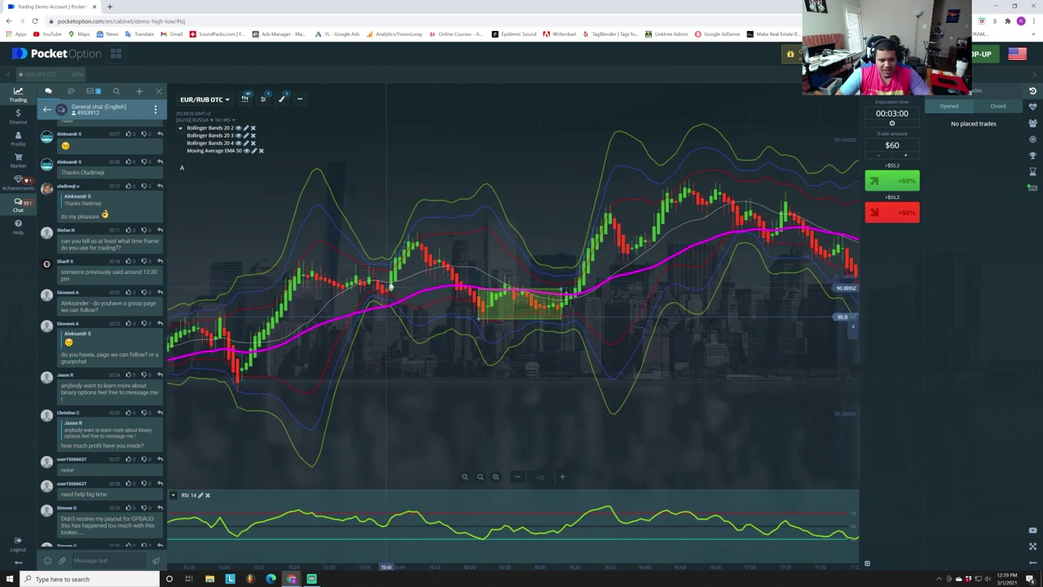
left_click_drag(331, 386, 530, 367)
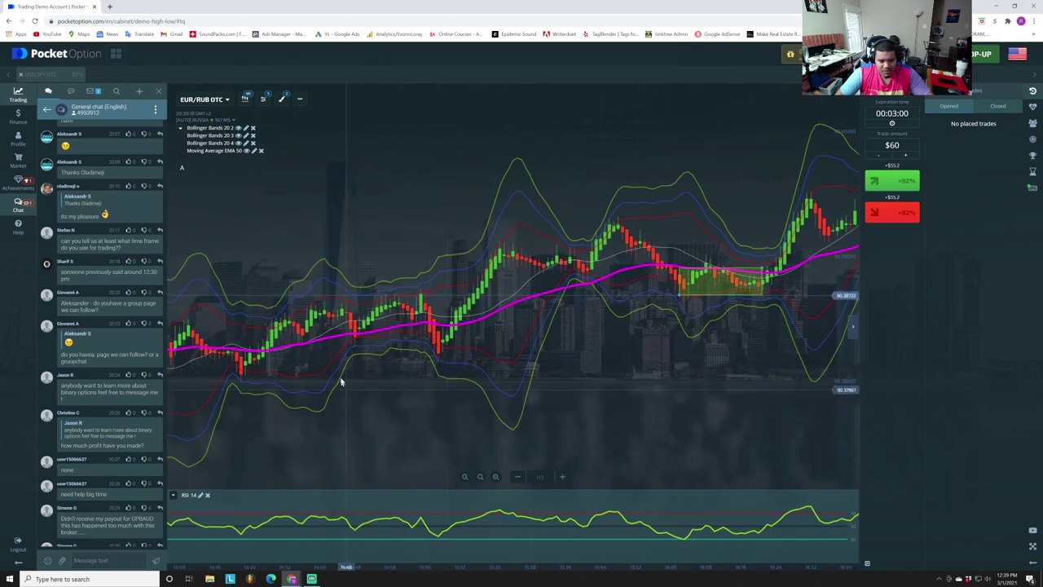
left_click_drag(339, 379, 494, 384)
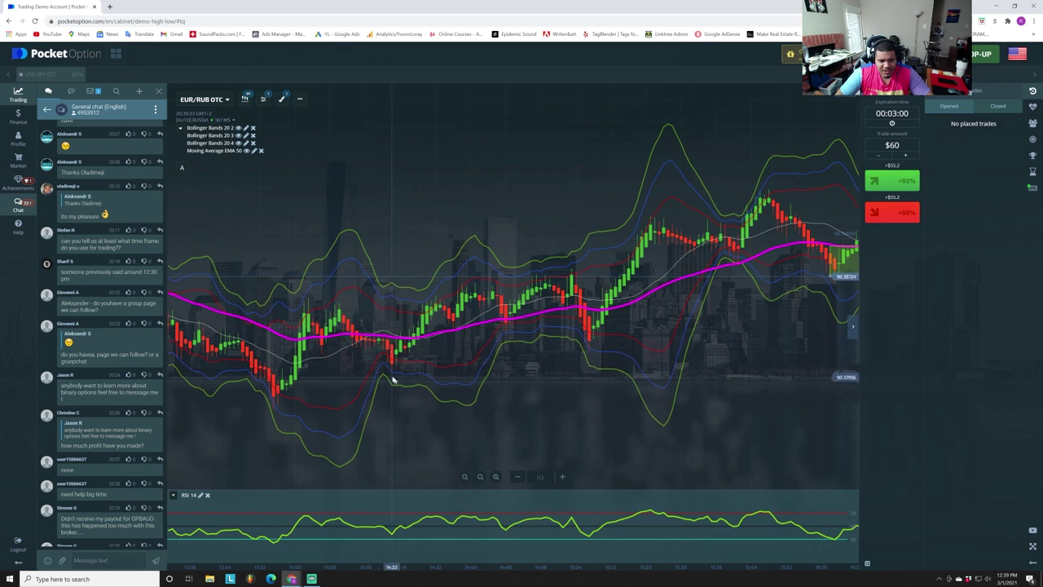
left_click_drag(328, 356, 479, 342)
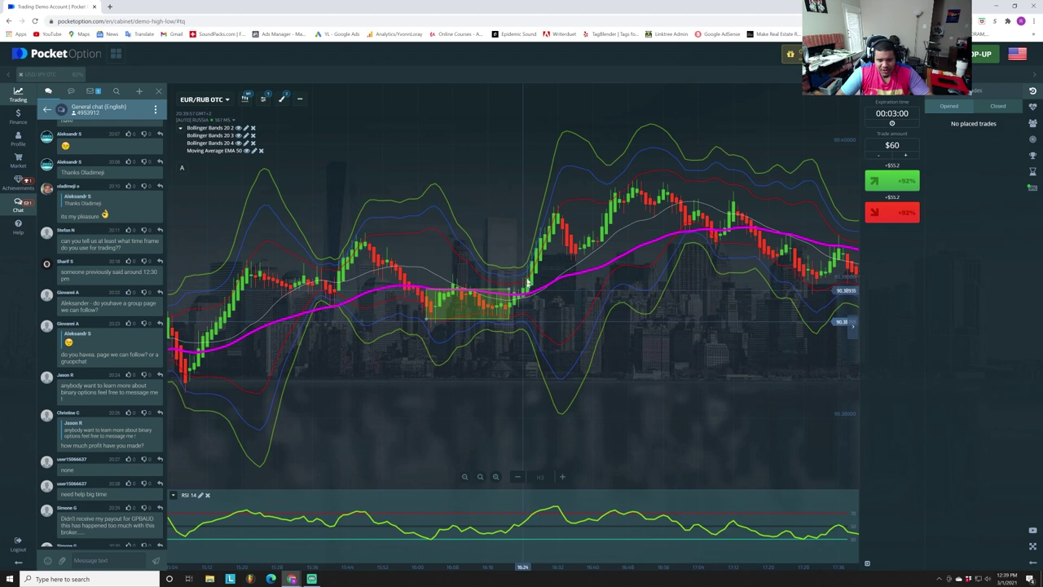
scroll(525, 300, "up", 2)
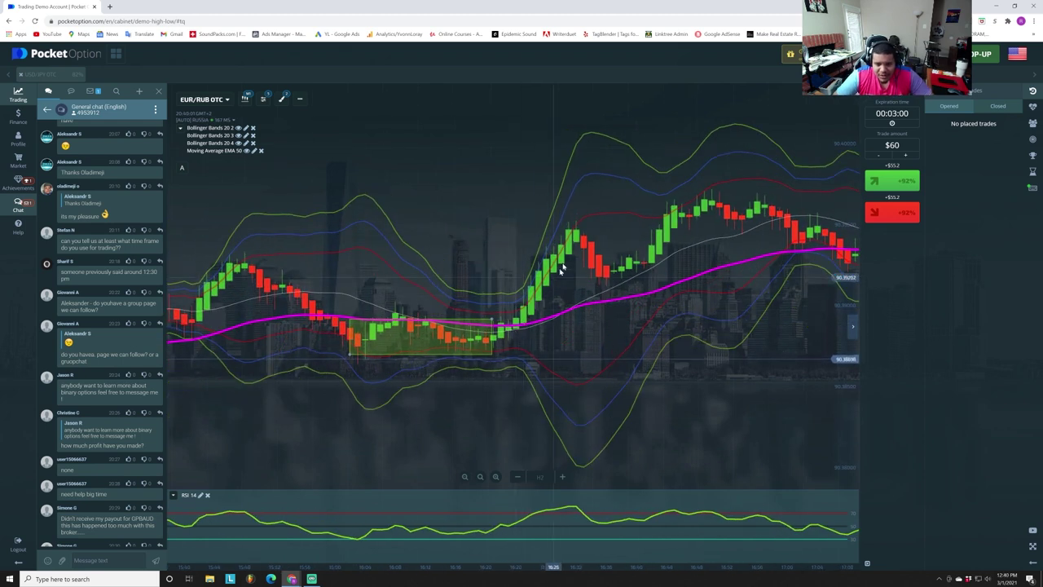
scroll(551, 322, "down", 1)
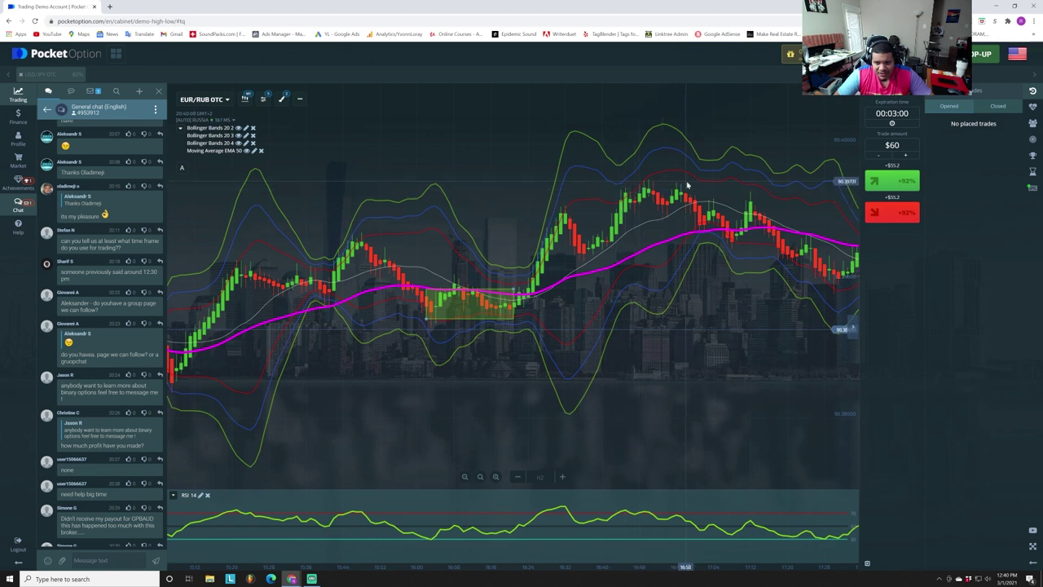
Pan forward again until the newest EUR/RUB OTC candles are back in view.
left_click_drag(675, 233, 539, 208)
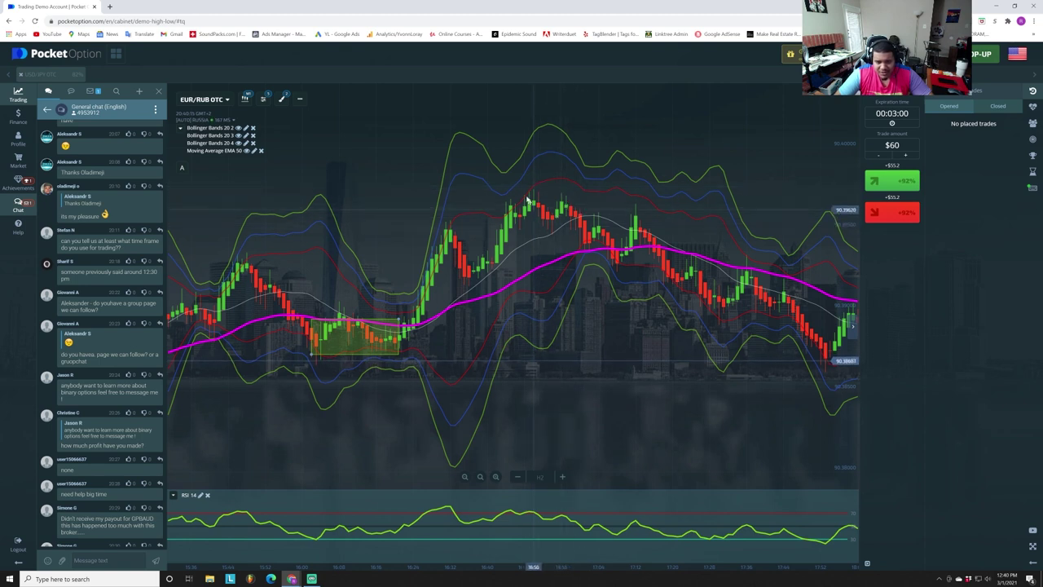
left_click_drag(546, 199, 489, 224)
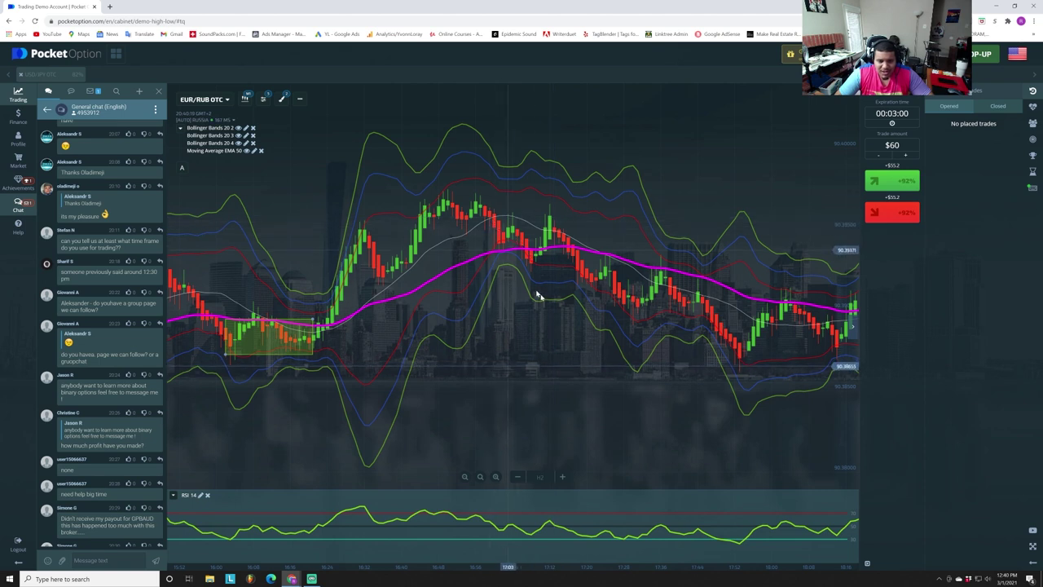
left_click_drag(643, 373, 486, 366)
left_click_drag(617, 361, 458, 380)
left_click_drag(605, 391, 463, 378)
left_click_drag(537, 368, 508, 366)
left_click_drag(635, 305, 624, 337)
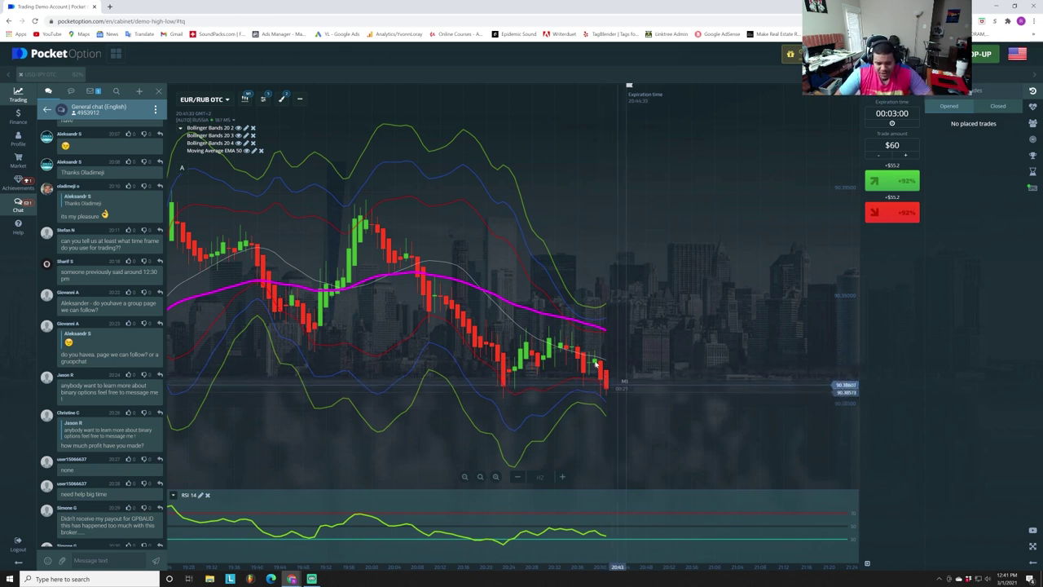
left_click_drag(440, 334, 530, 302)
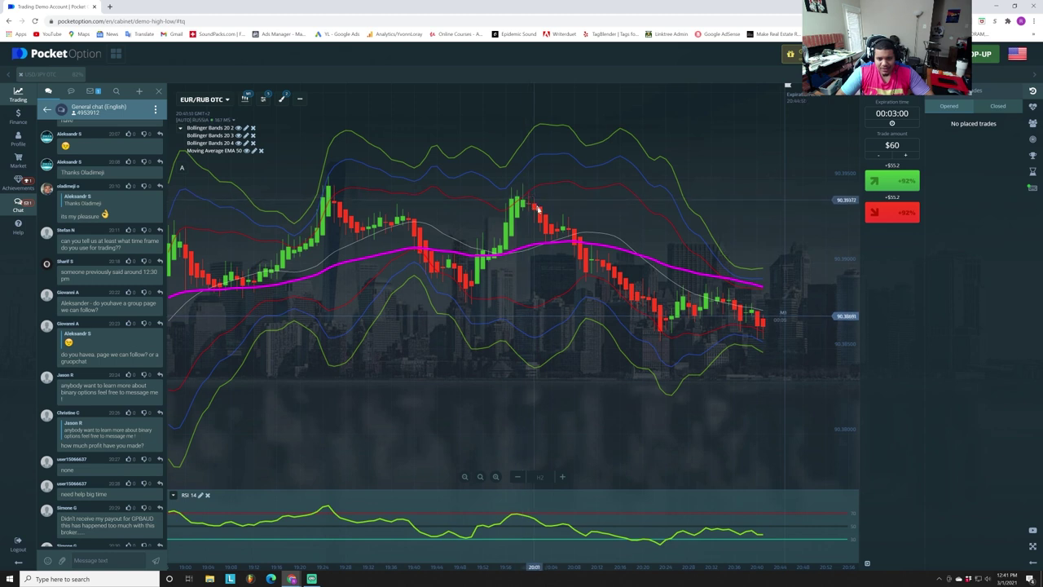
left_click_drag(787, 403, 668, 377)
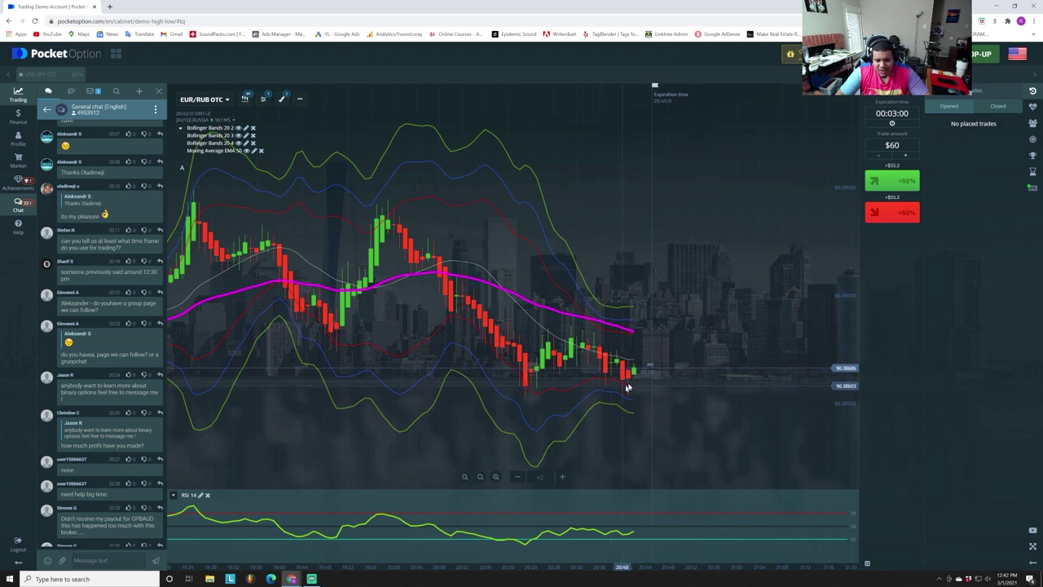
Pick USD/RUB OTC from the Currencies list and close the asset list.
left_click(223, 102)
left_click(217, 160)
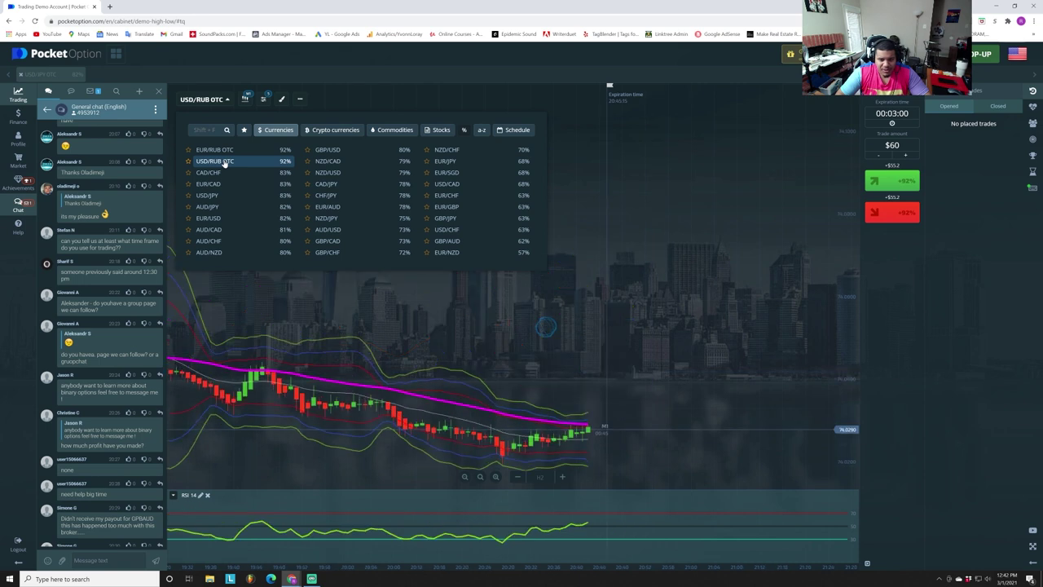
left_click(411, 291)
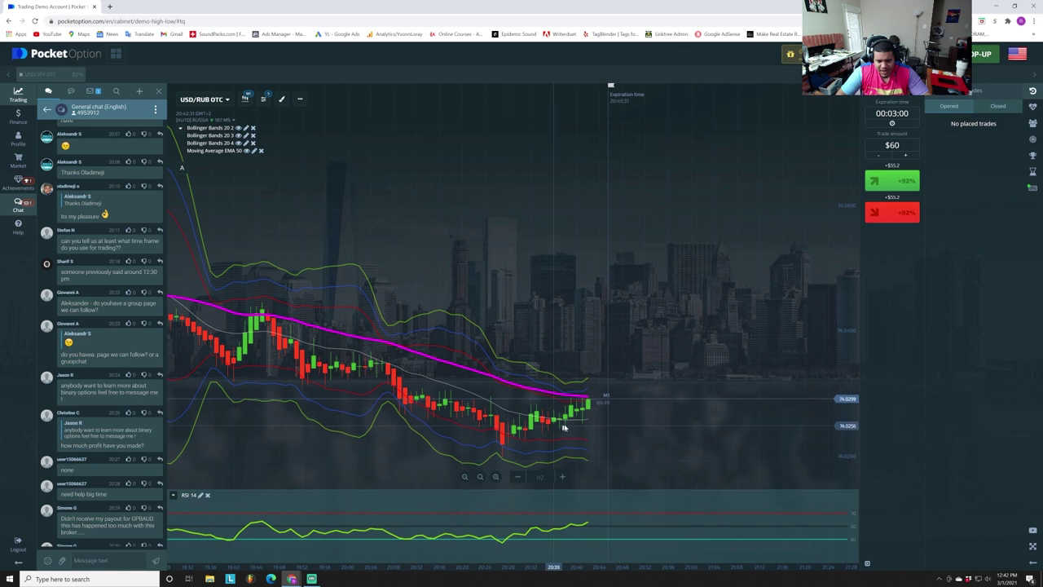
Zoom the USD/RUB OTC chart out and back in, then bring up the asset list again.
scroll(592, 407, "up", 2)
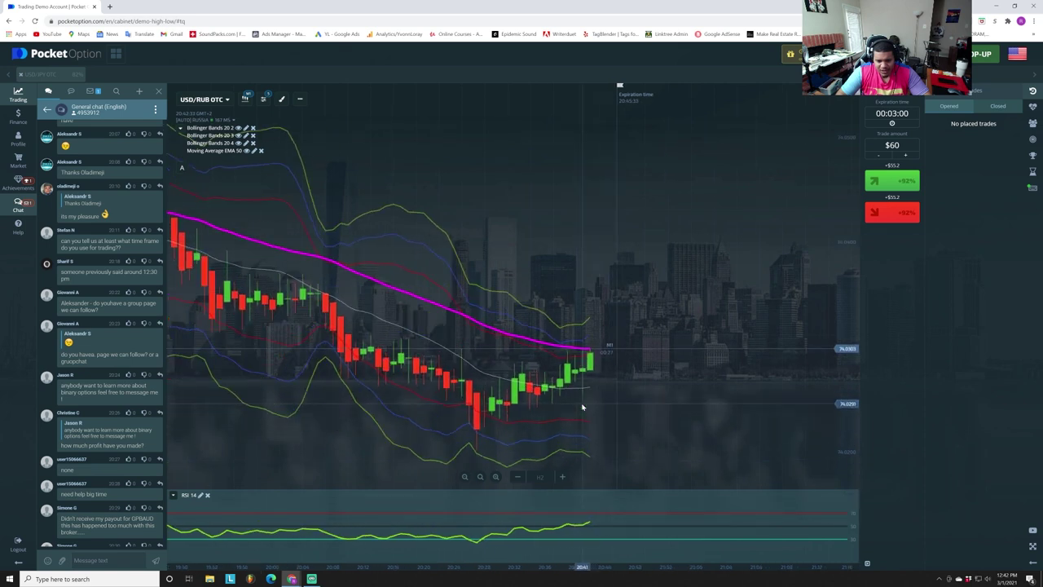
scroll(599, 387, "down", 1)
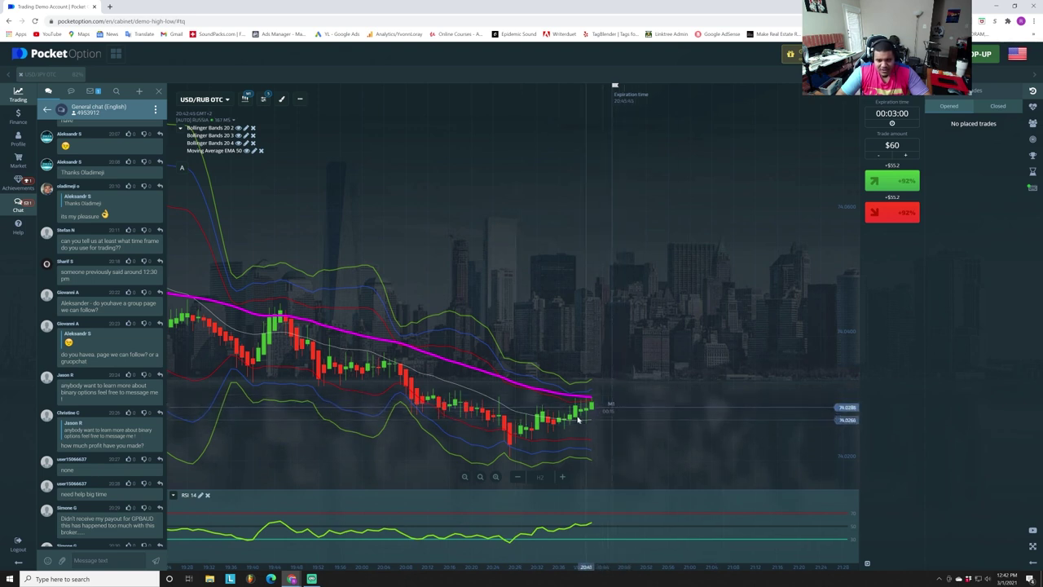
scroll(566, 403, "up", 2)
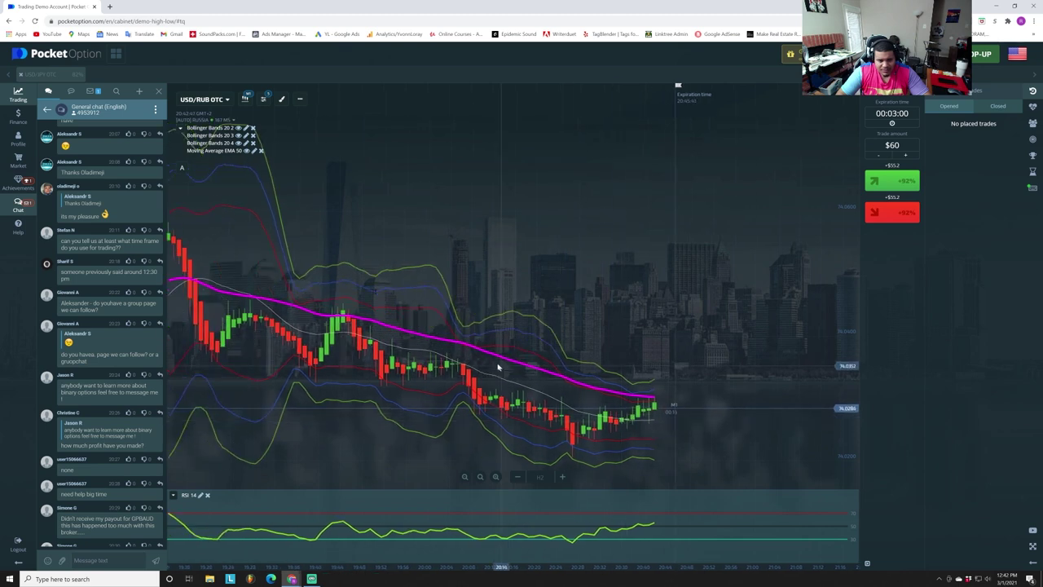
scroll(424, 358, "up", 2)
scroll(350, 338, "down", 3)
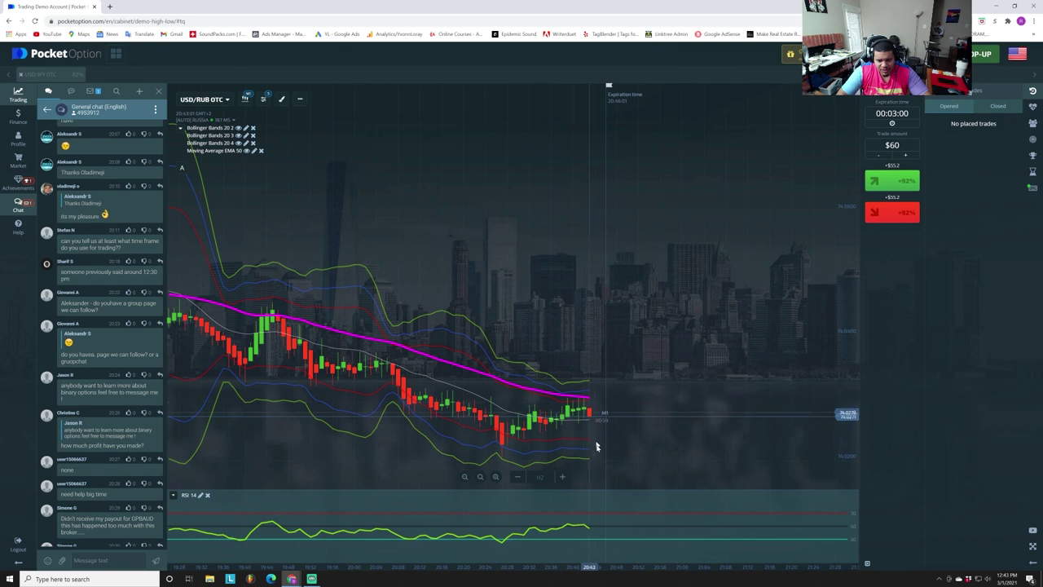
left_click(204, 99)
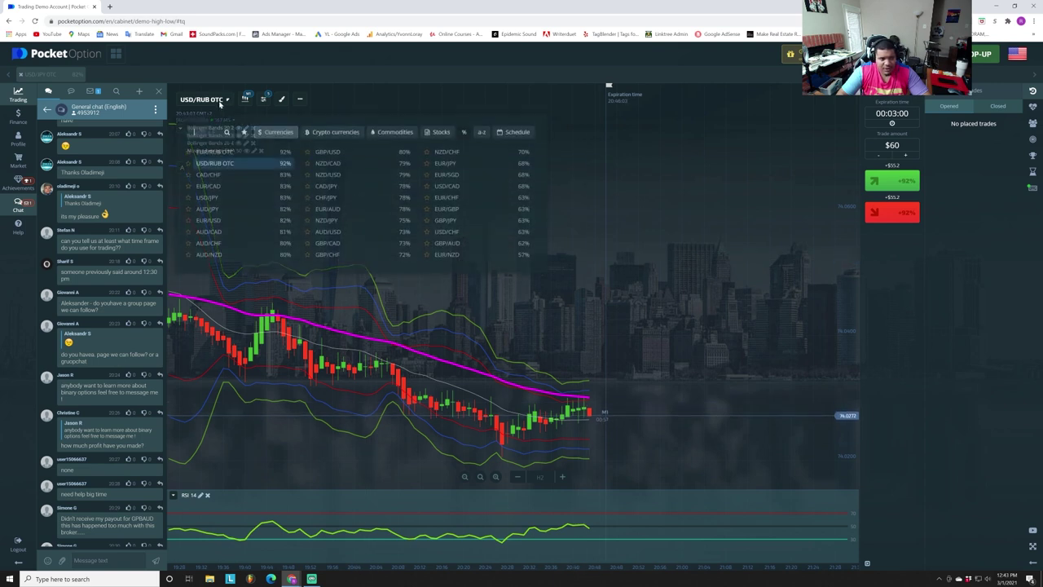
Switch the chart to CAD/CHF and zoom out and back in on it.
left_click(284, 172)
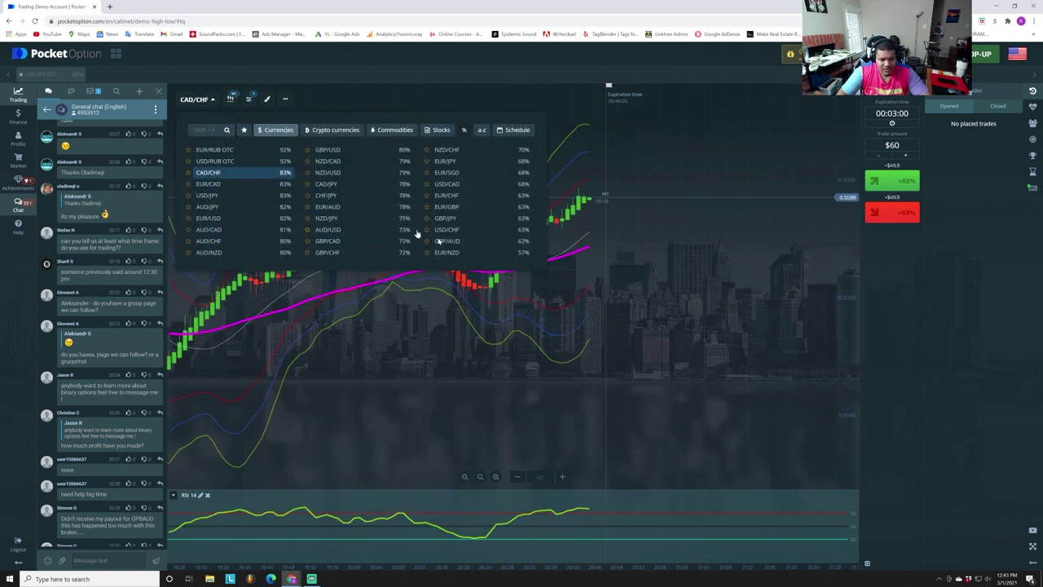
left_click(557, 300)
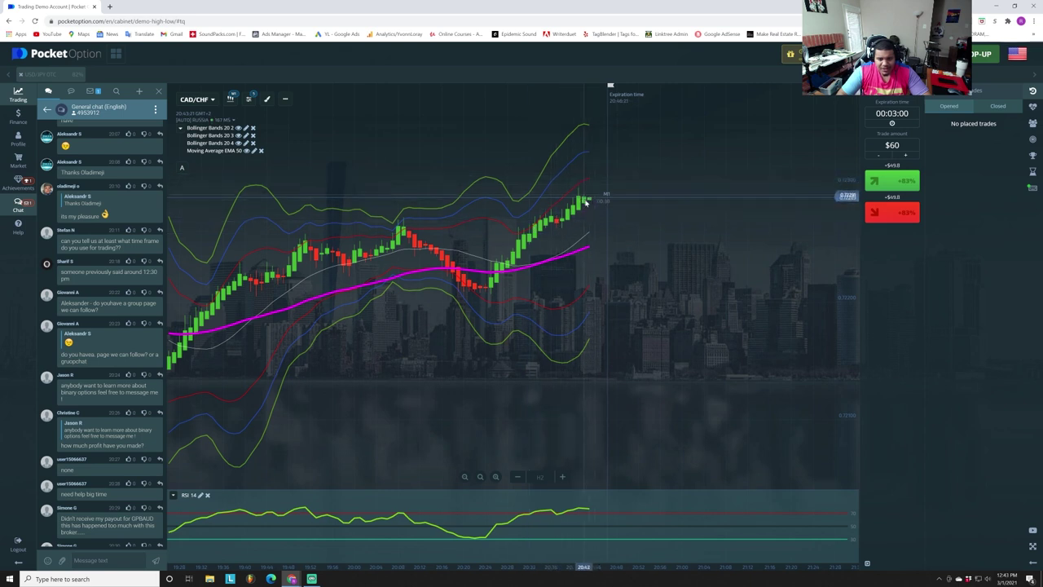
scroll(590, 200, "down", 2)
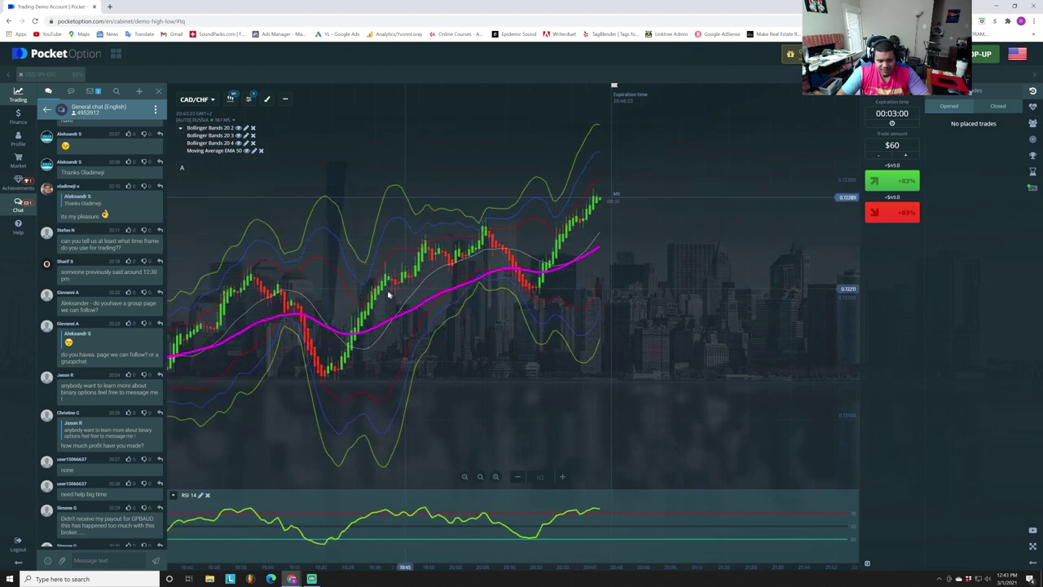
scroll(619, 199, "up", 2)
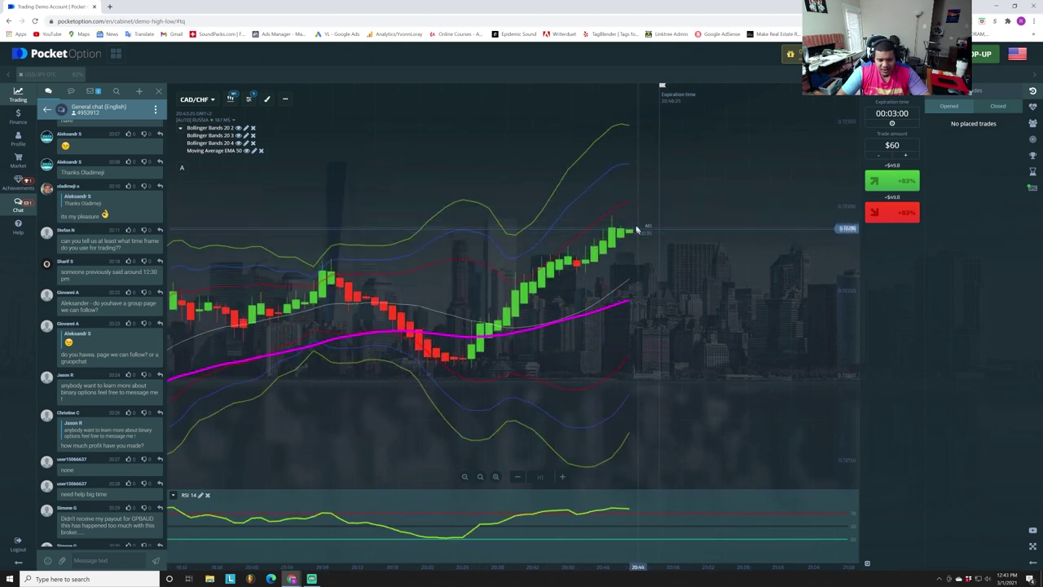
Change the pair to EUR/CAD, then to USD/JPY, zooming out and back in.
left_click(209, 104)
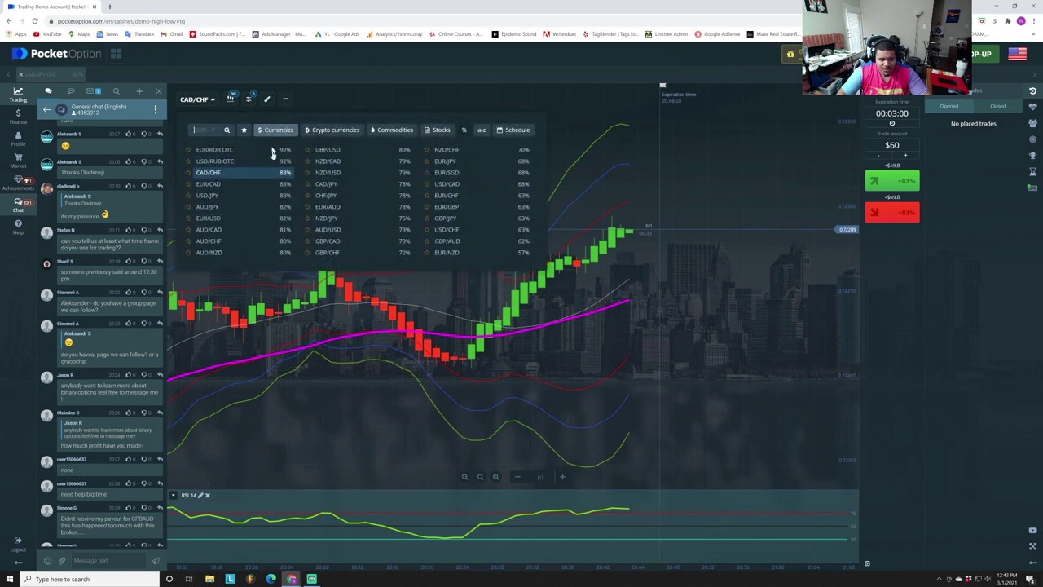
left_click(208, 185)
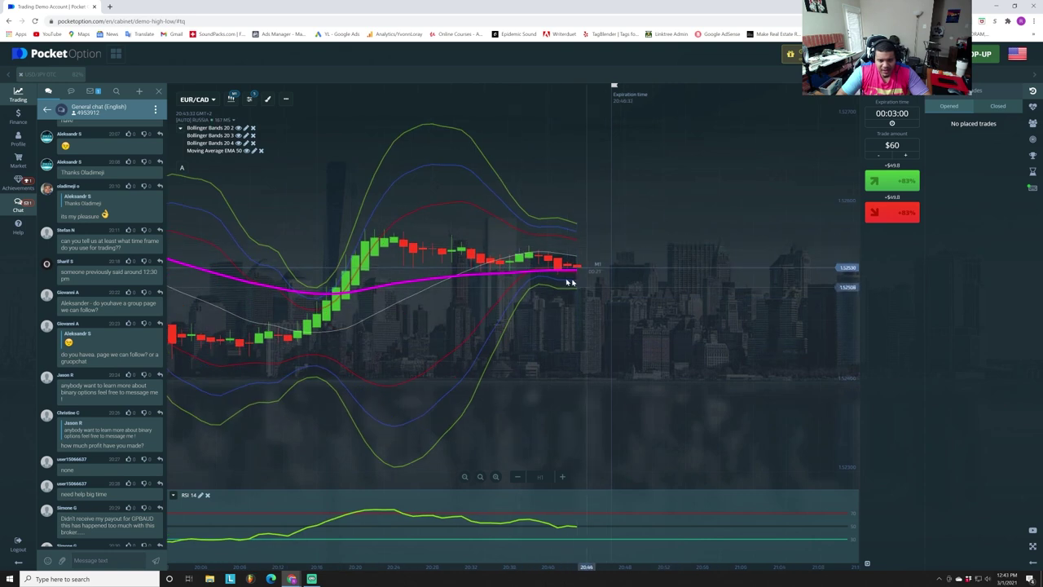
left_click(194, 99)
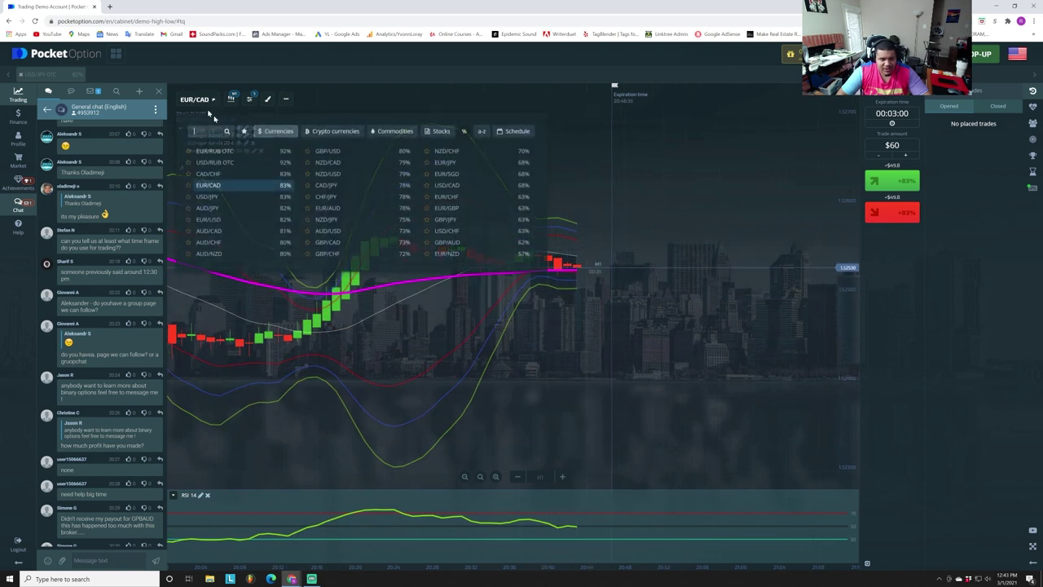
left_click(213, 196)
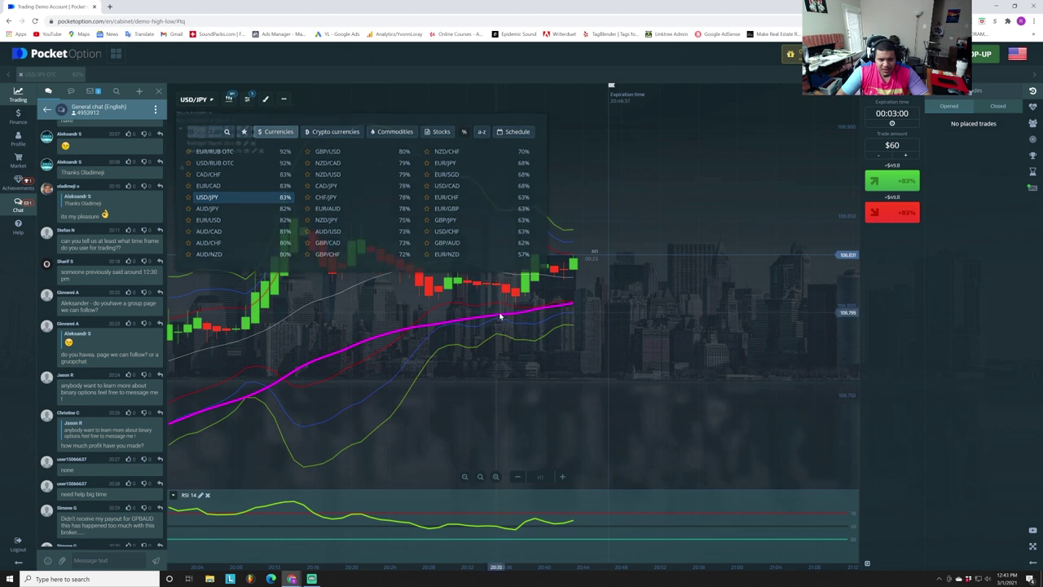
left_click(477, 265)
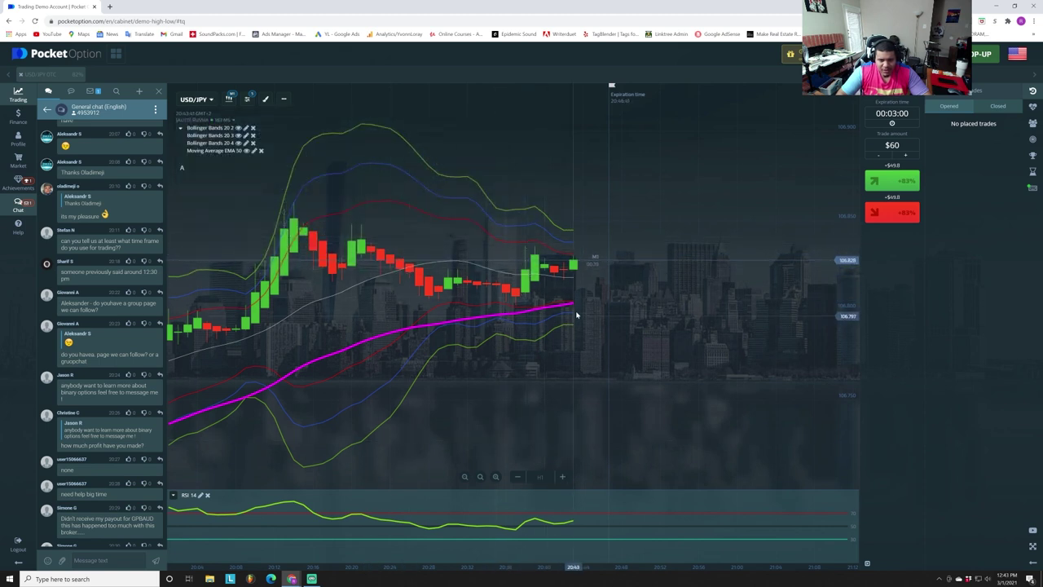
scroll(396, 291, "down", 5)
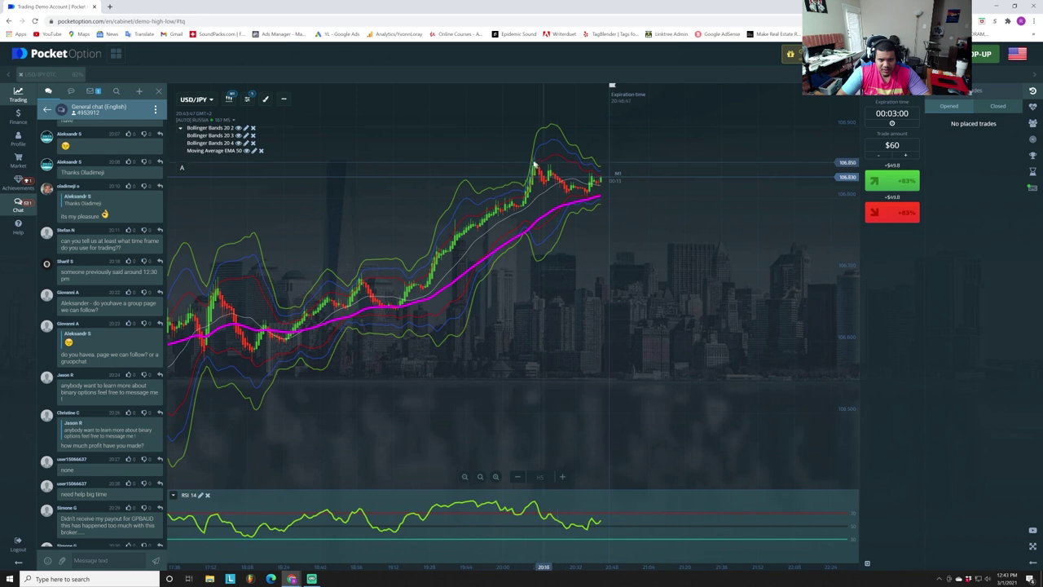
scroll(542, 168, "up", 3)
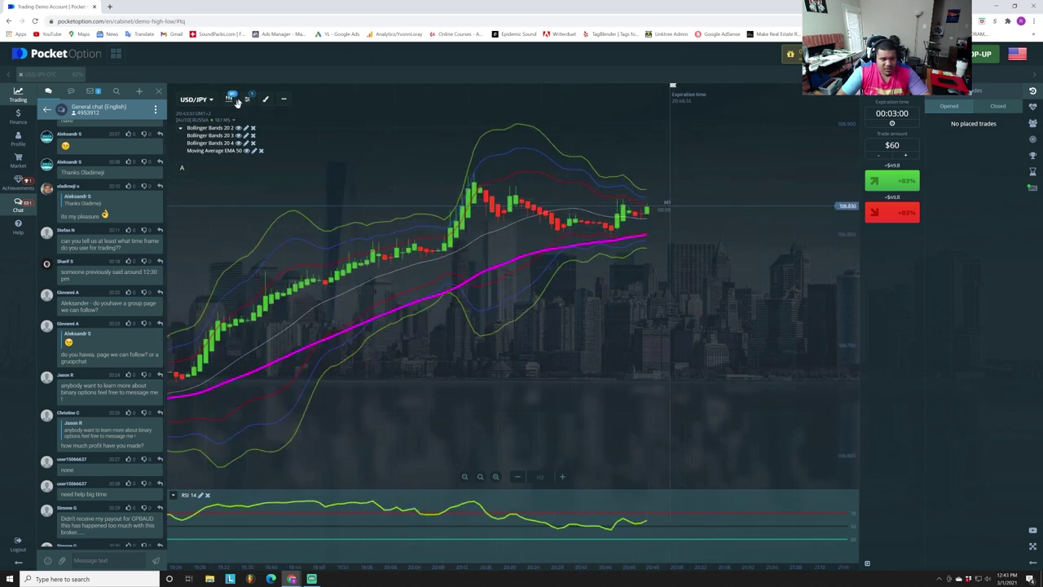
Draw a Rectangle around the sideways USD/JPY candles above the EMA 50, widened past the latest candle.
left_click(265, 98)
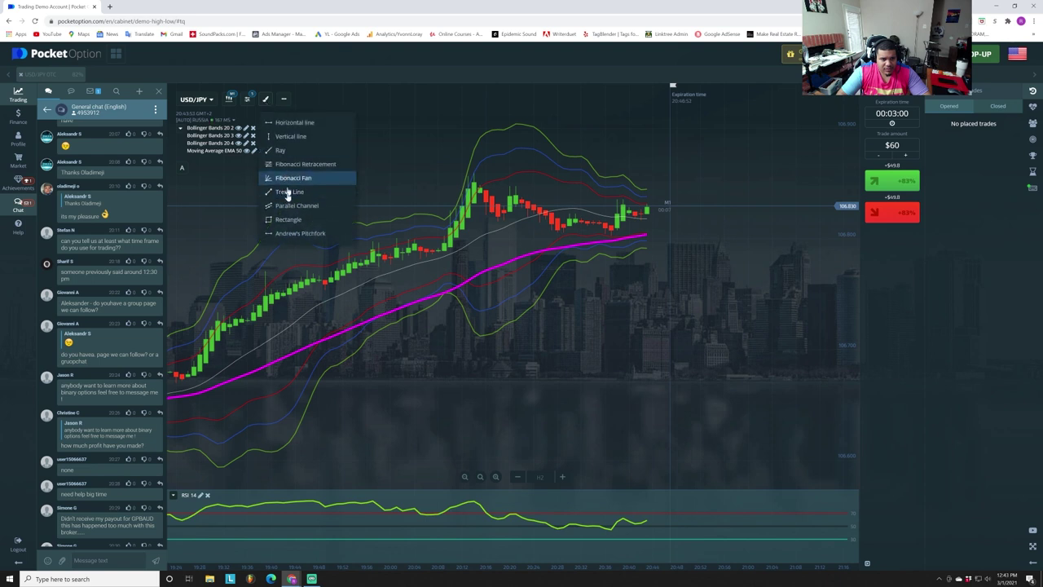
left_click(287, 219)
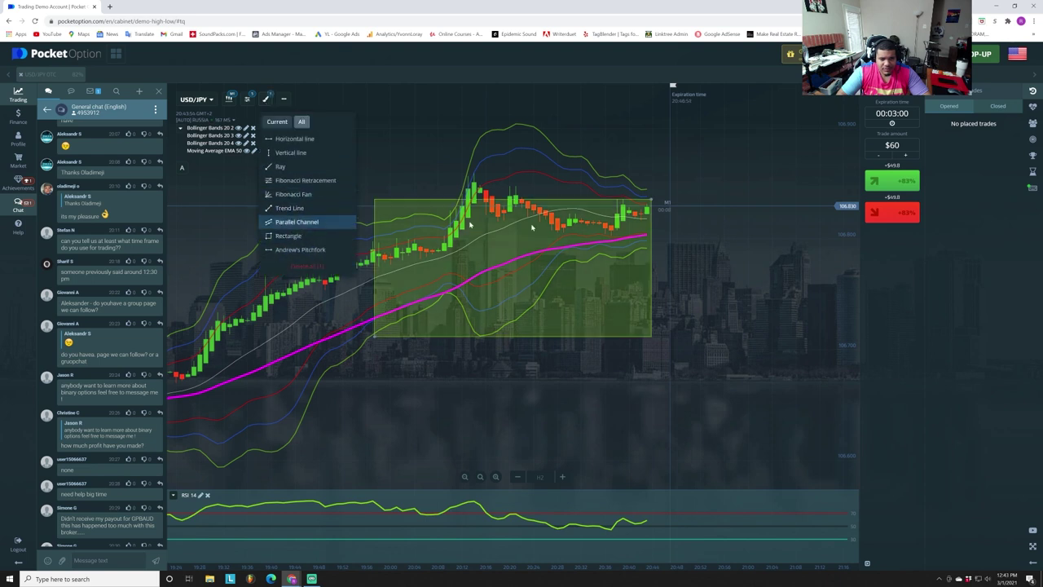
left_click(373, 335)
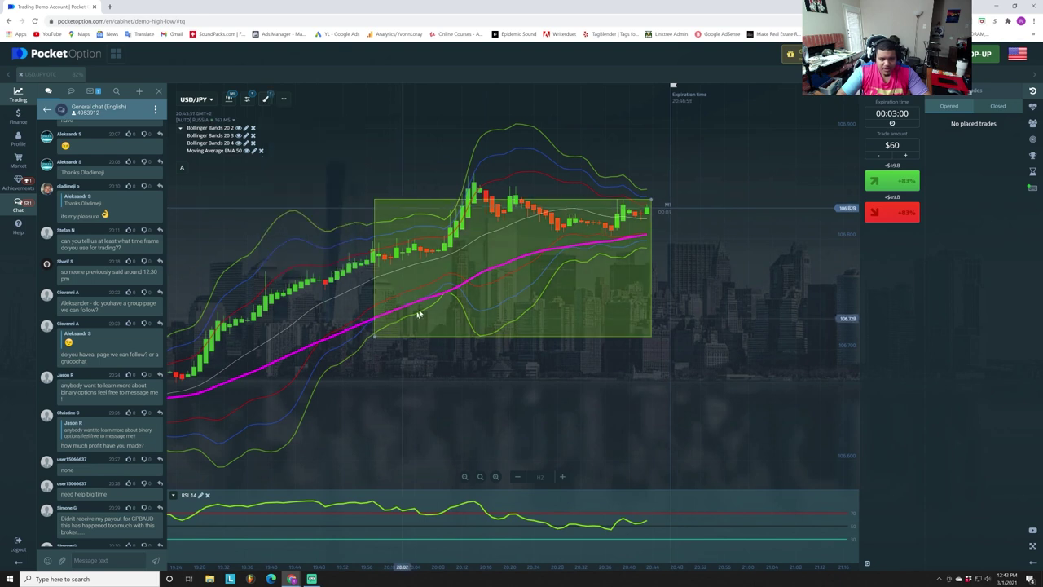
mouse_move(373, 335)
left_mouse_down()
mouse_move(456, 286)
mouse_move(462, 240)
left_mouse_up()
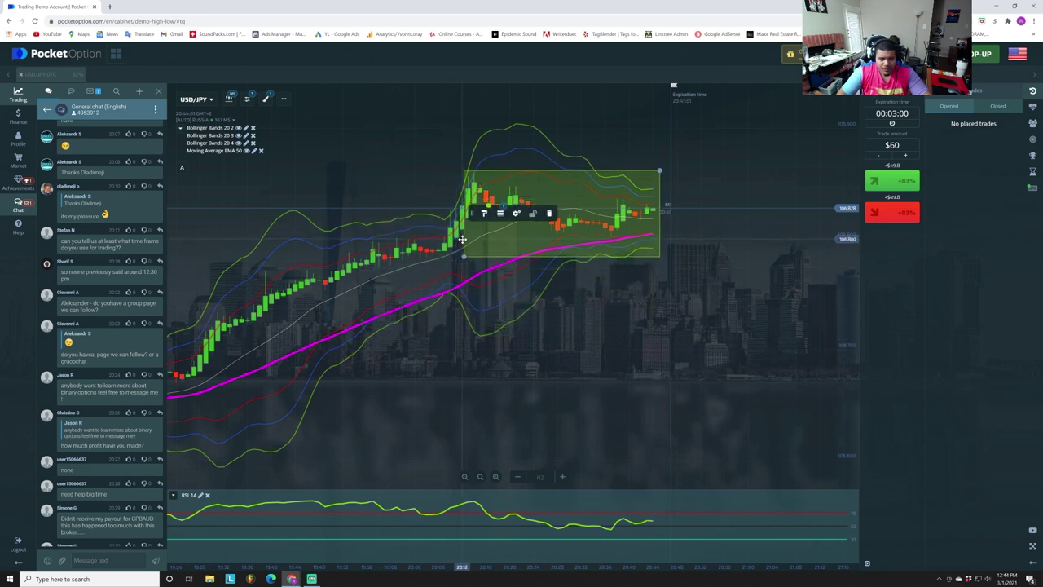
left_click_drag(659, 171, 689, 172)
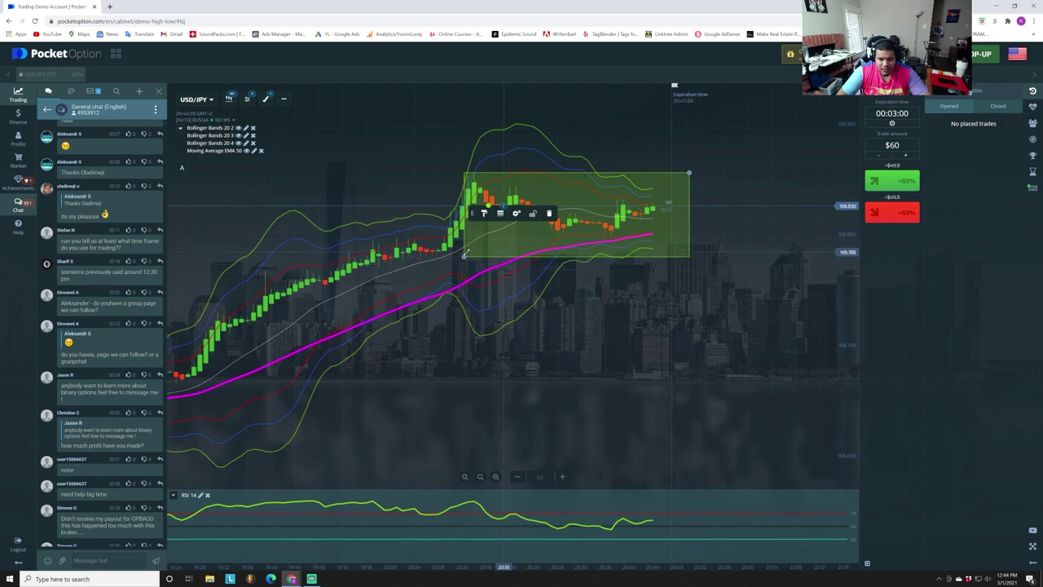
left_click_drag(464, 256, 459, 233)
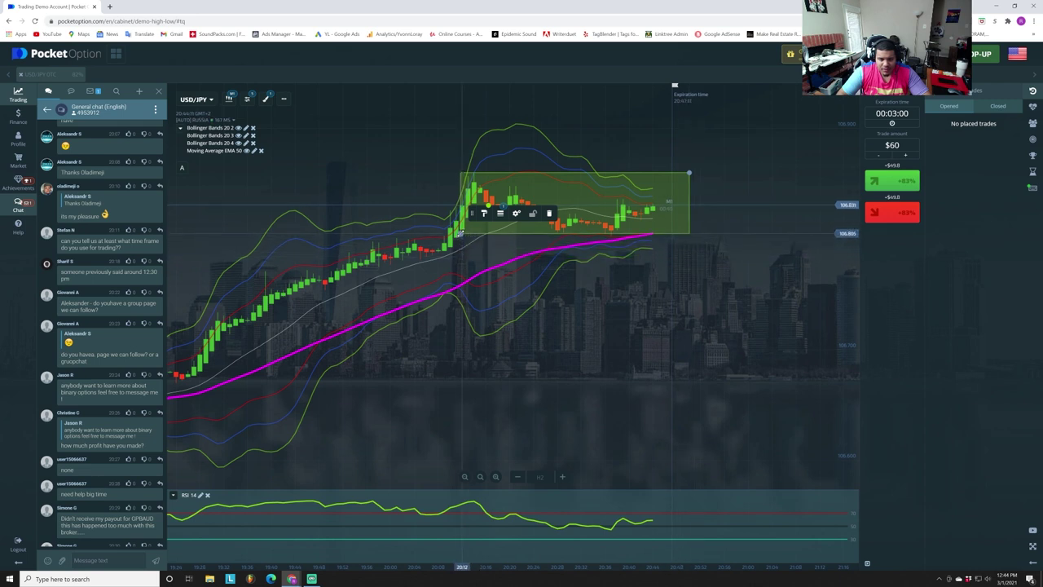
scroll(660, 260, "up", 3)
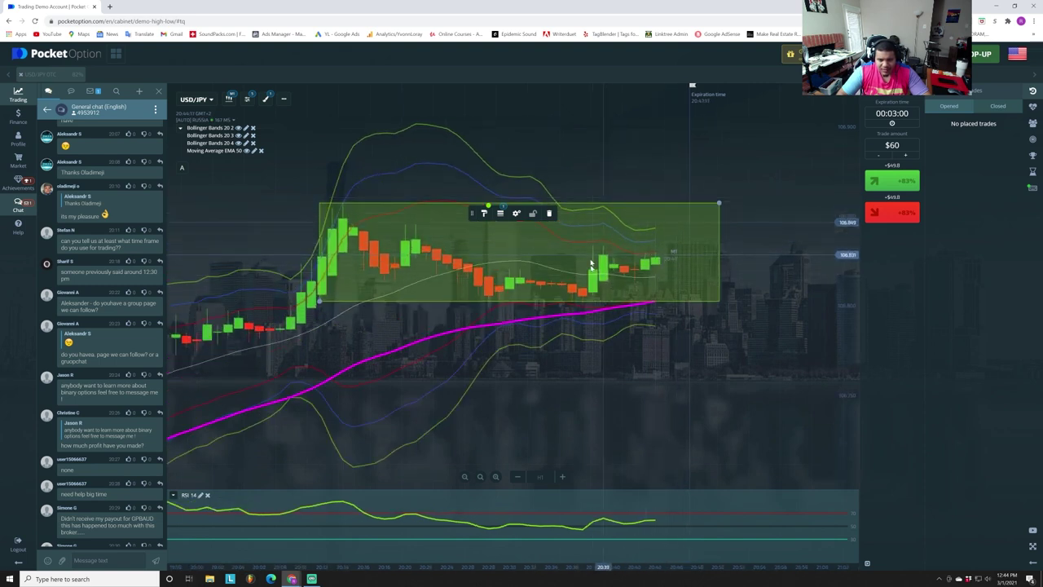
left_click(318, 145)
Step through CAD/CHF and AUD/JPY, then settle on the EUR/USD pair.
left_click(209, 103)
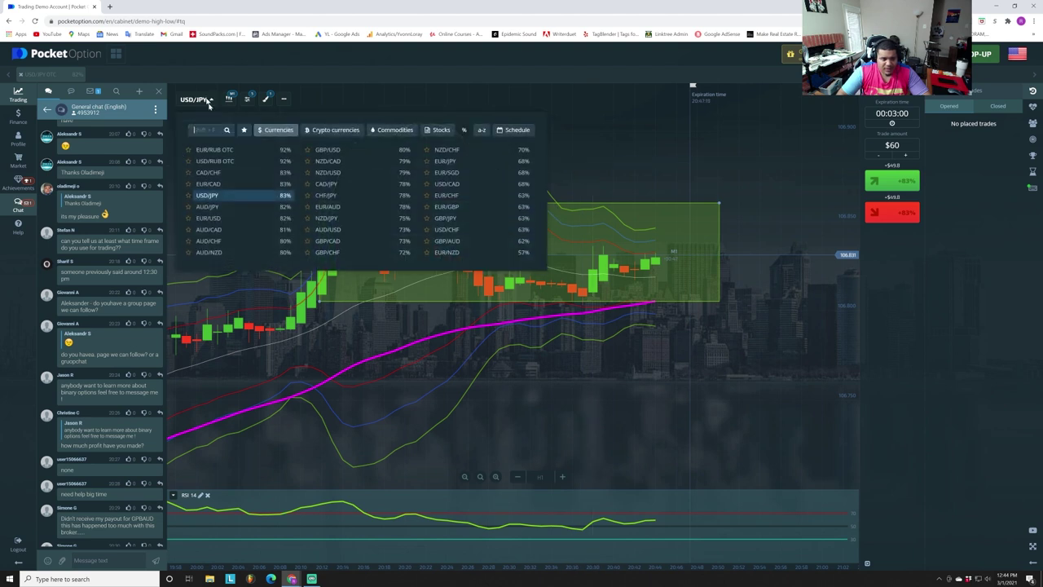
left_click(220, 174)
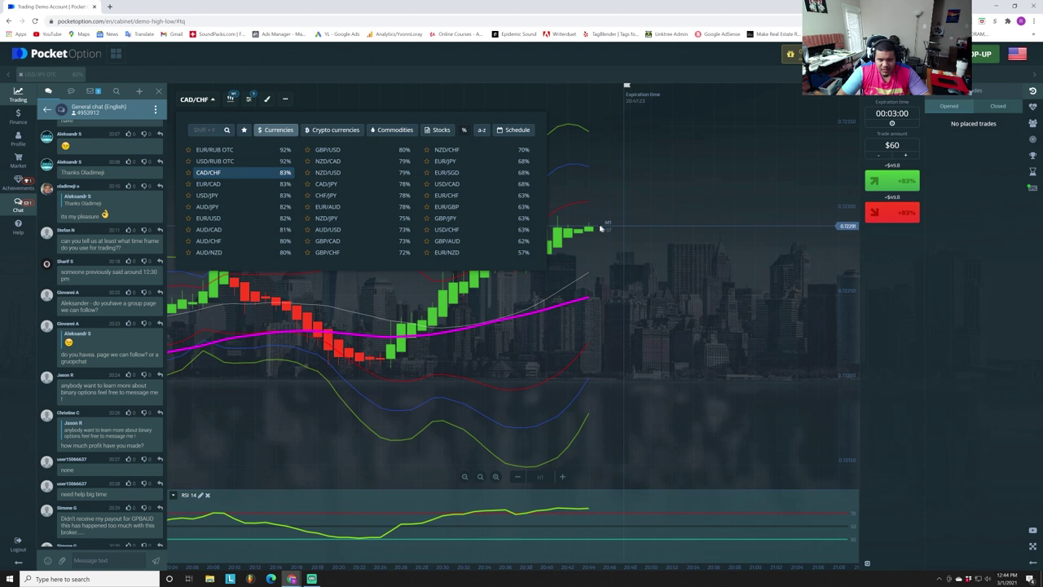
left_click(215, 208)
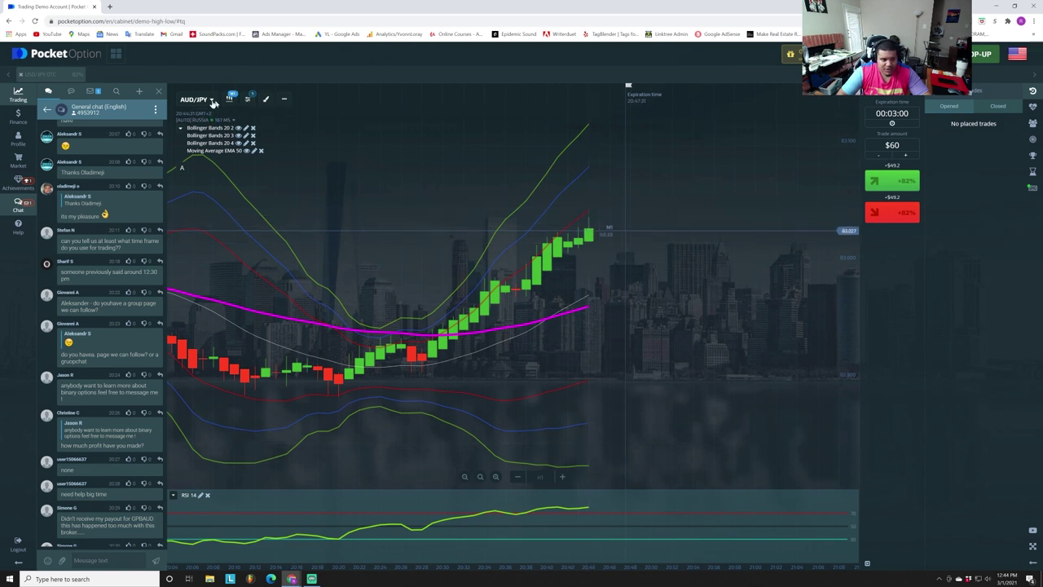
left_click(211, 101)
left_click(214, 219)
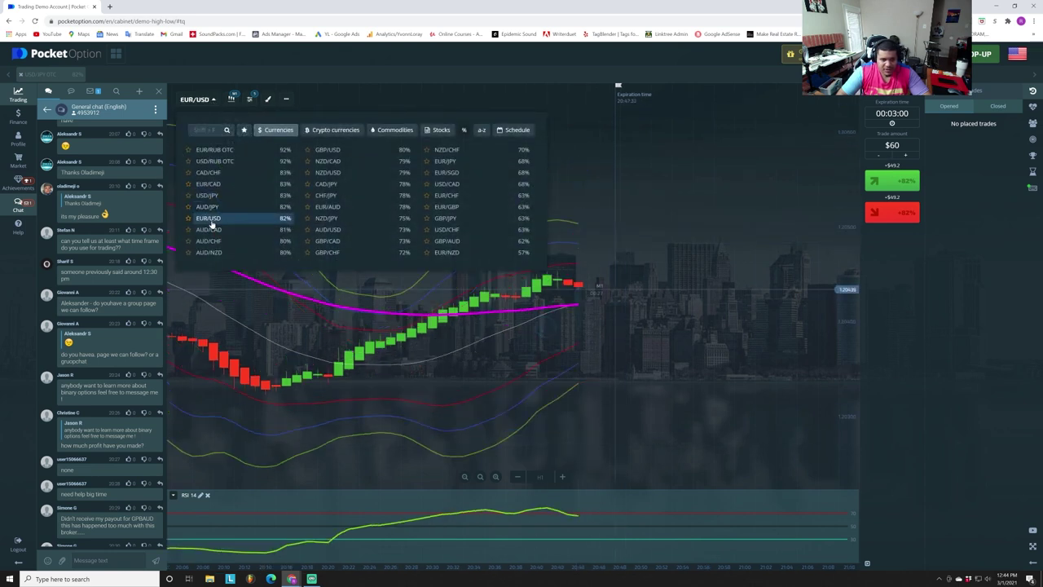
left_click(590, 261)
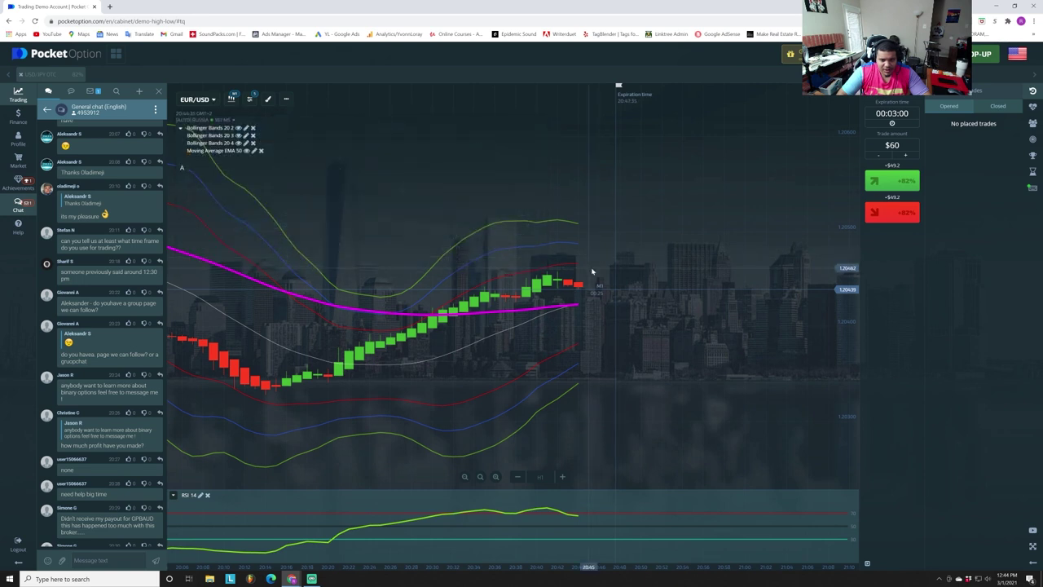
Zoom the EUR/USD chart and pan it so the expiry marker is visible.
scroll(568, 277, "down", 2)
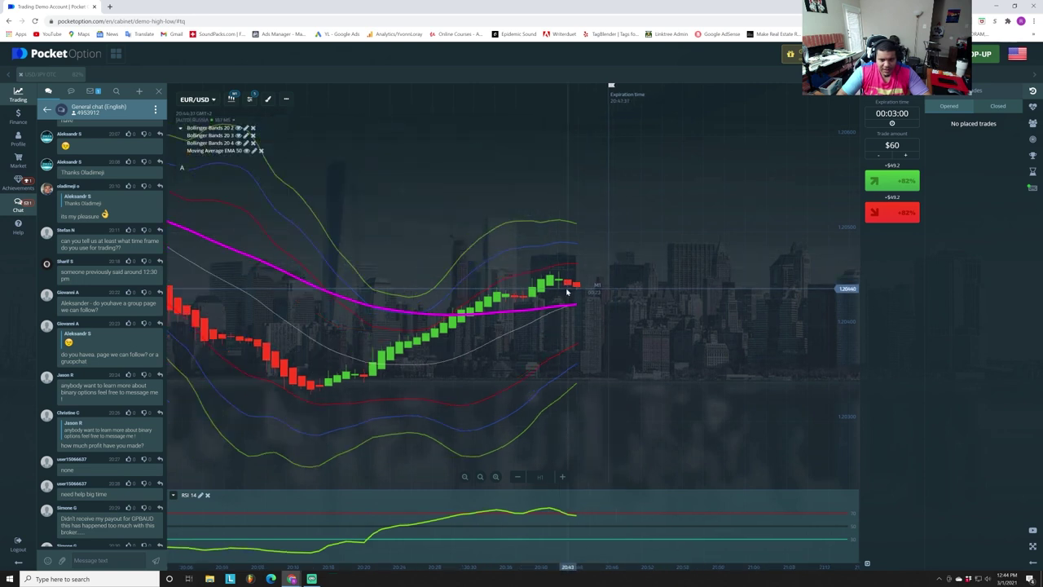
scroll(552, 302, "up", 1)
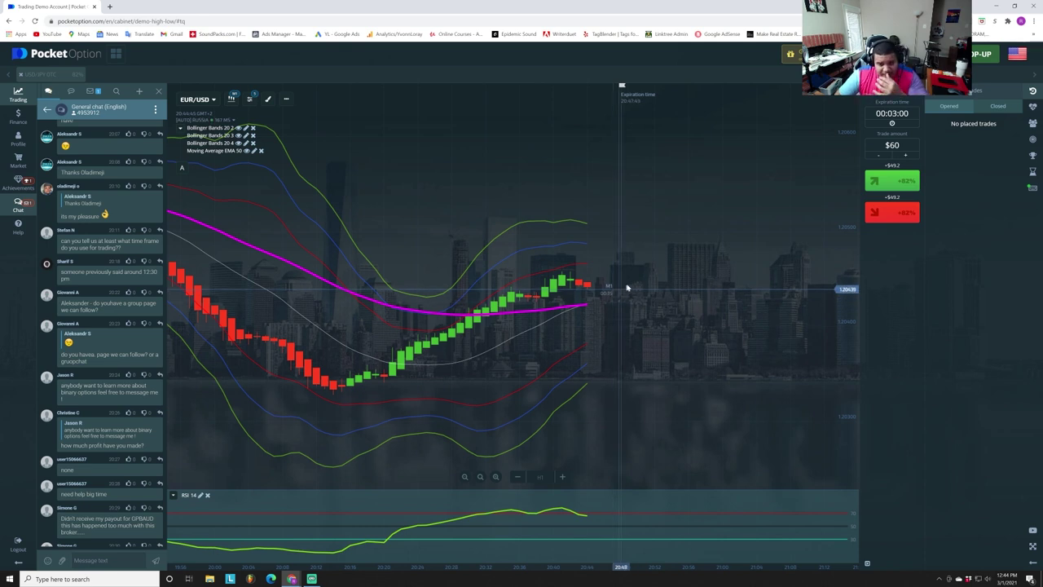
scroll(597, 309, "up", 1)
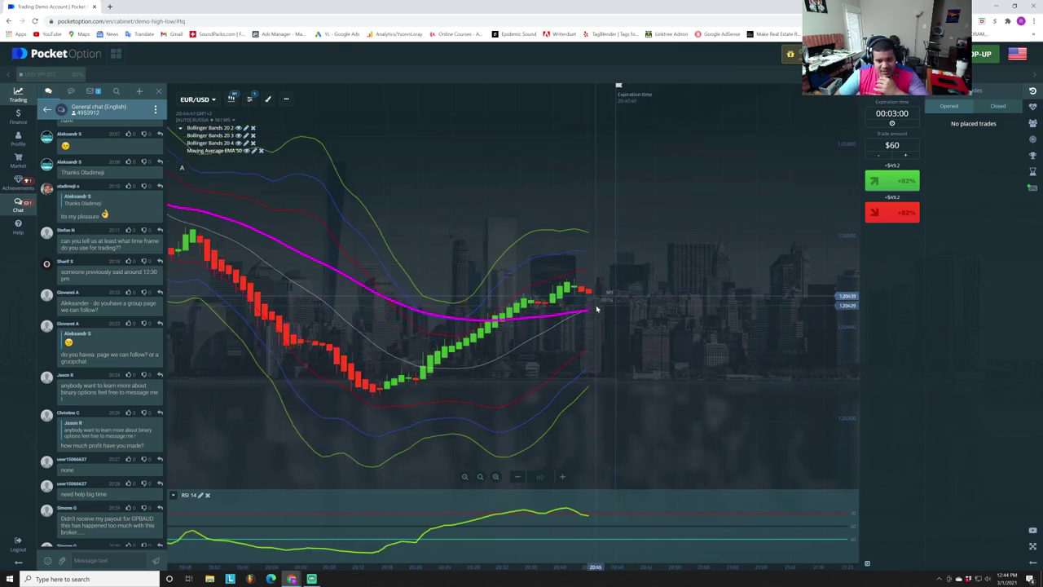
scroll(549, 313, "down", 2)
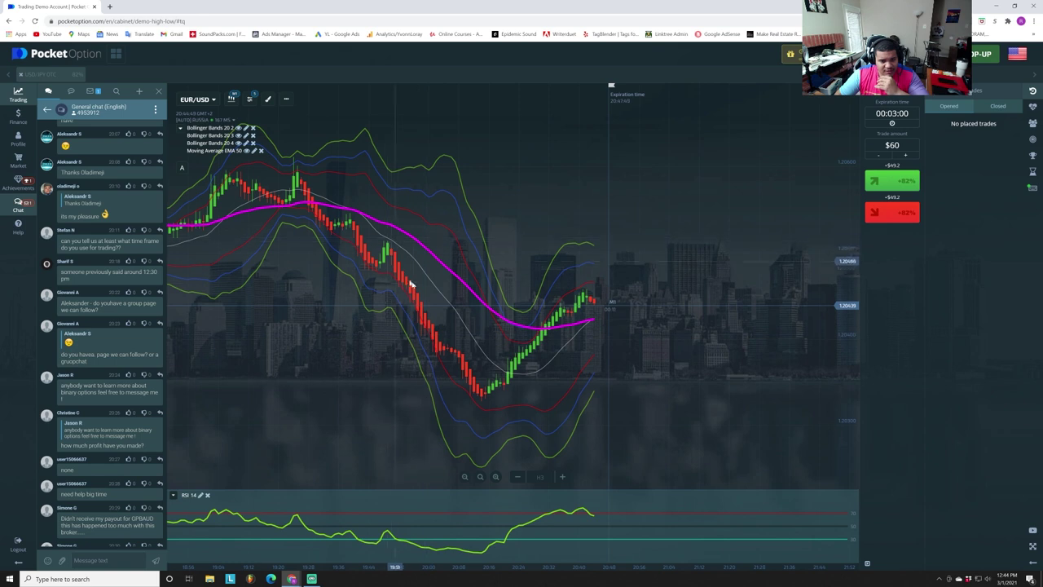
scroll(415, 287, "up", 3)
left_click_drag(686, 305, 484, 291)
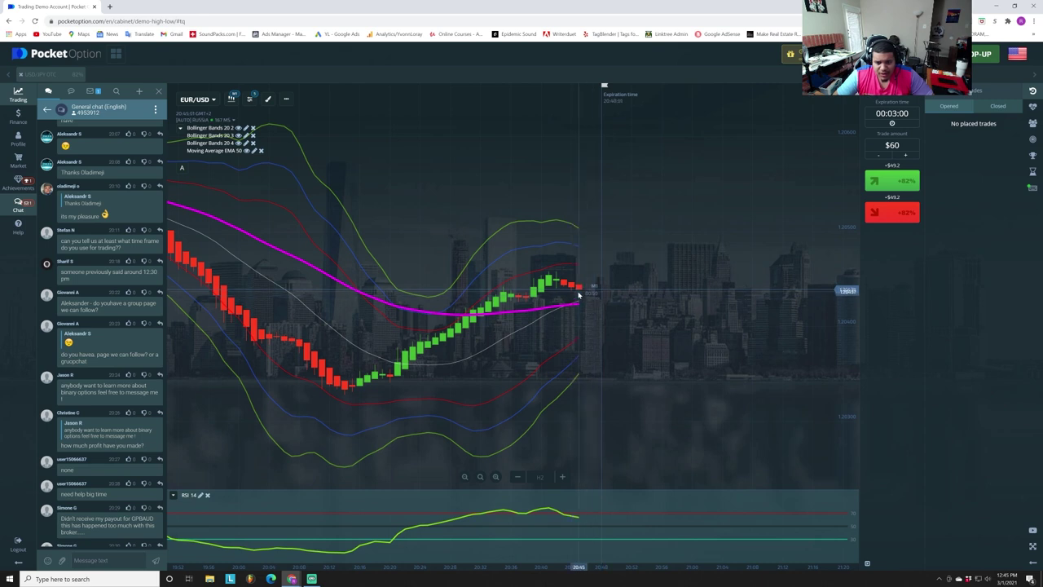
left_click(896, 215)
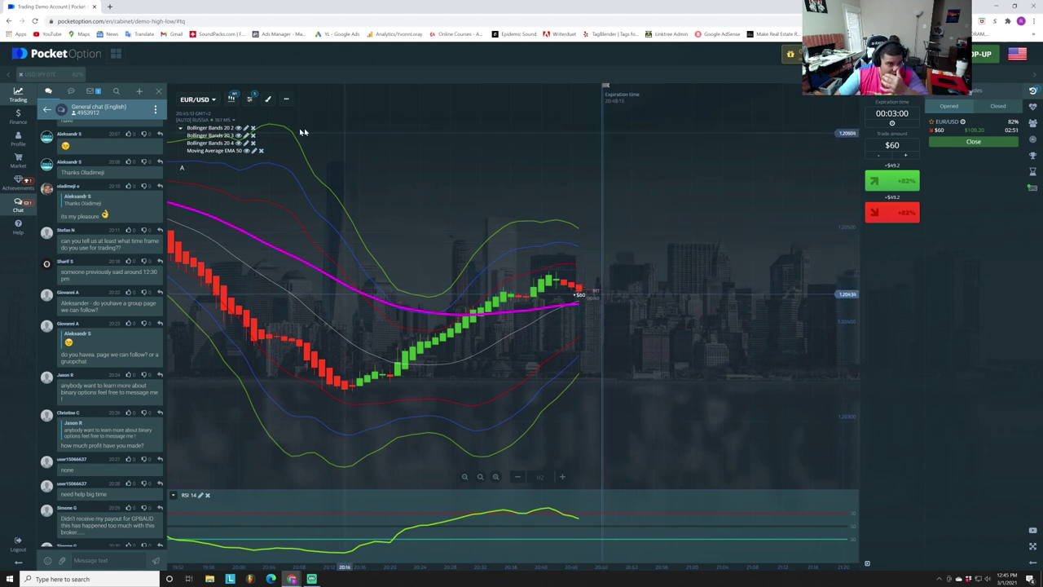
left_click(207, 105)
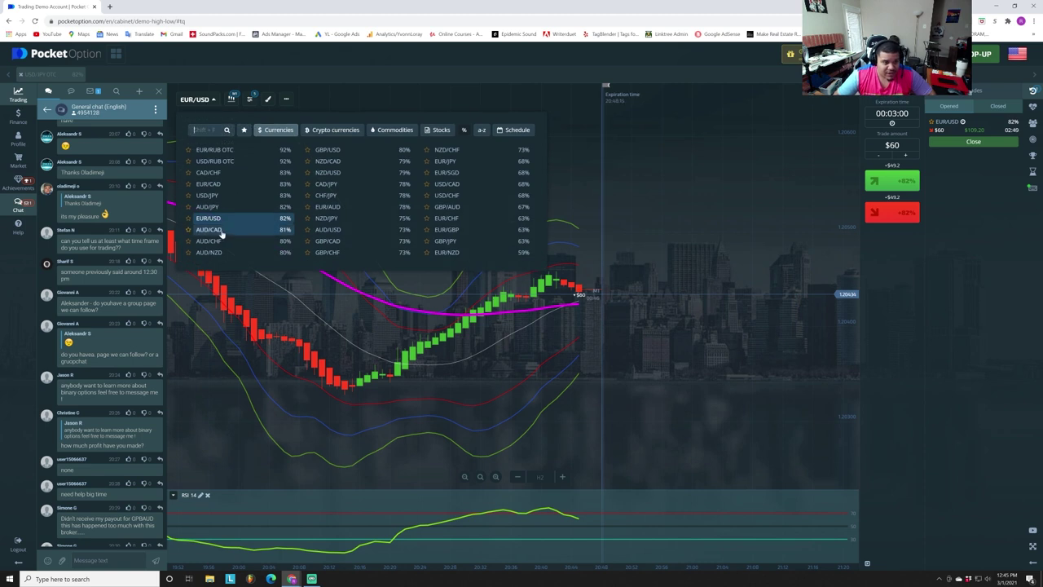
left_click(220, 232)
left_click(438, 322)
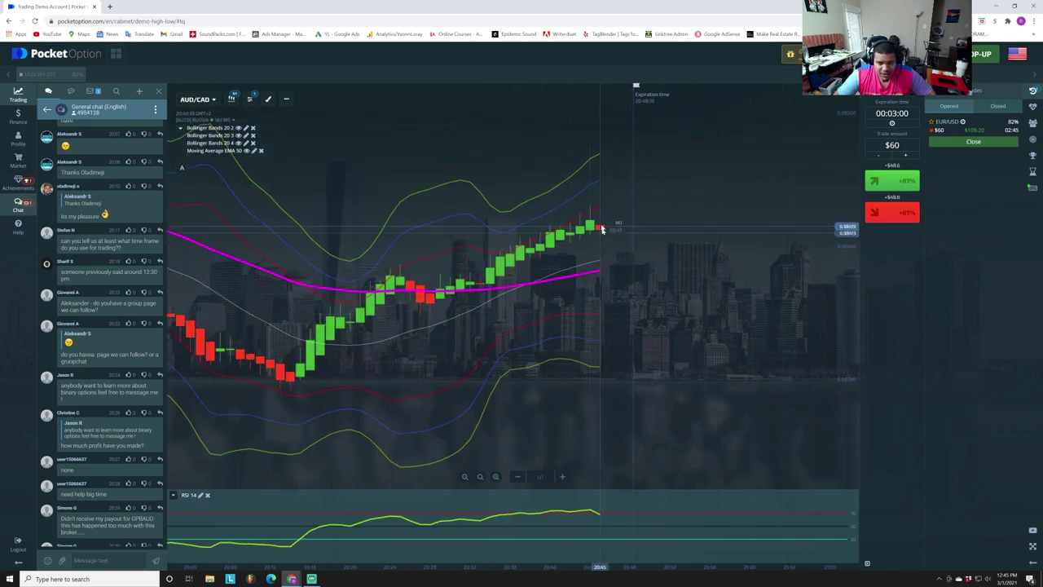
scroll(608, 238, "up", 2)
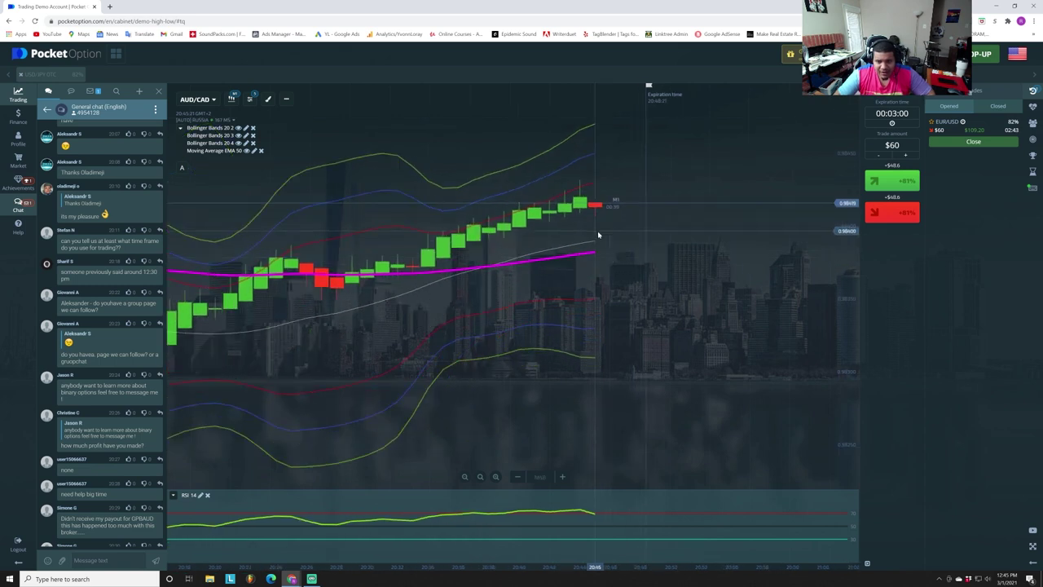
scroll(607, 234, "up", 1)
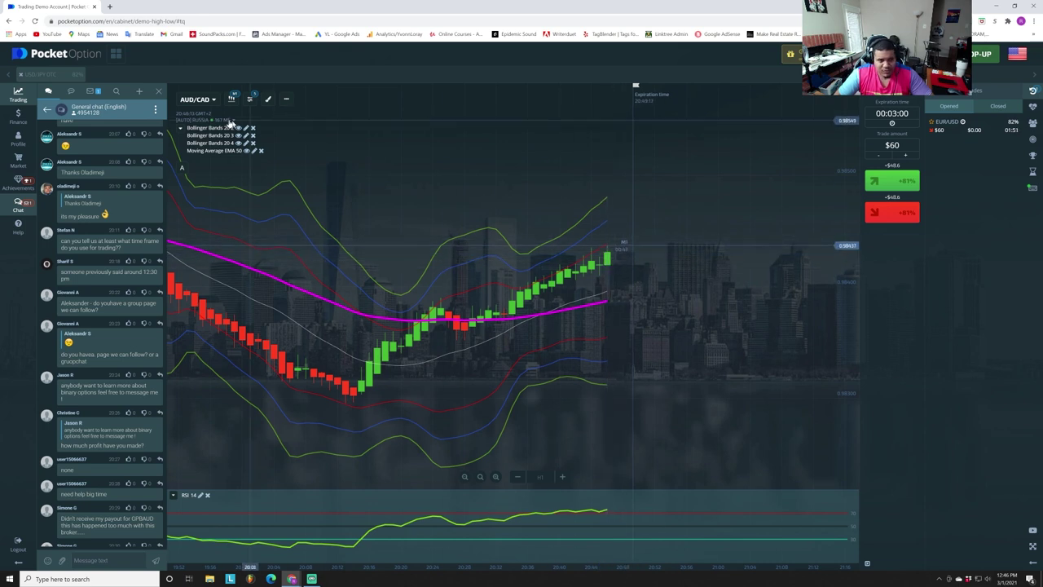
Check AUD/CHF and AUD/NZD, then return to EUR/USD via its Opened trades entry.
left_click(201, 101)
left_click(218, 242)
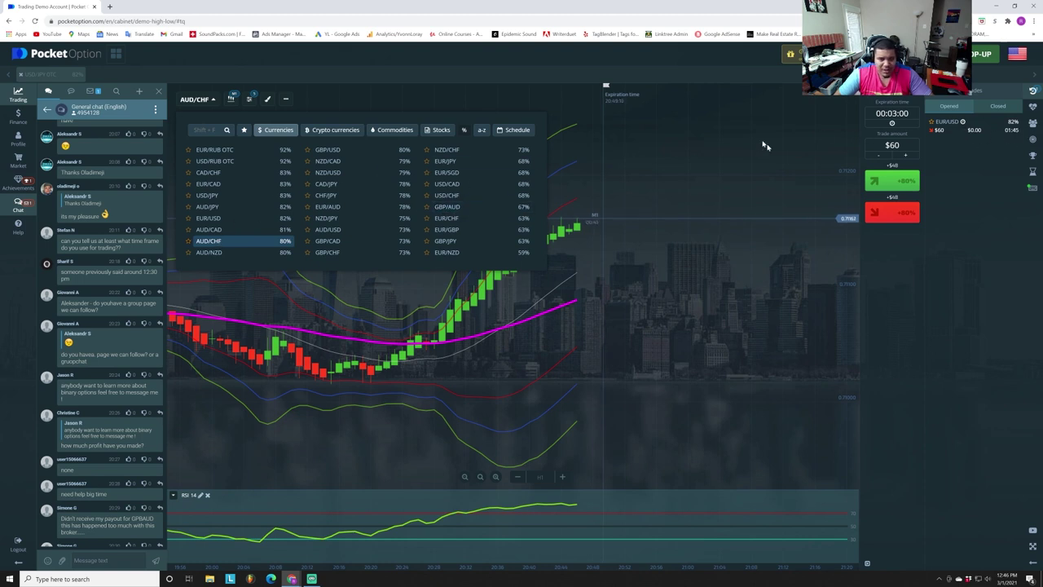
left_click(213, 253)
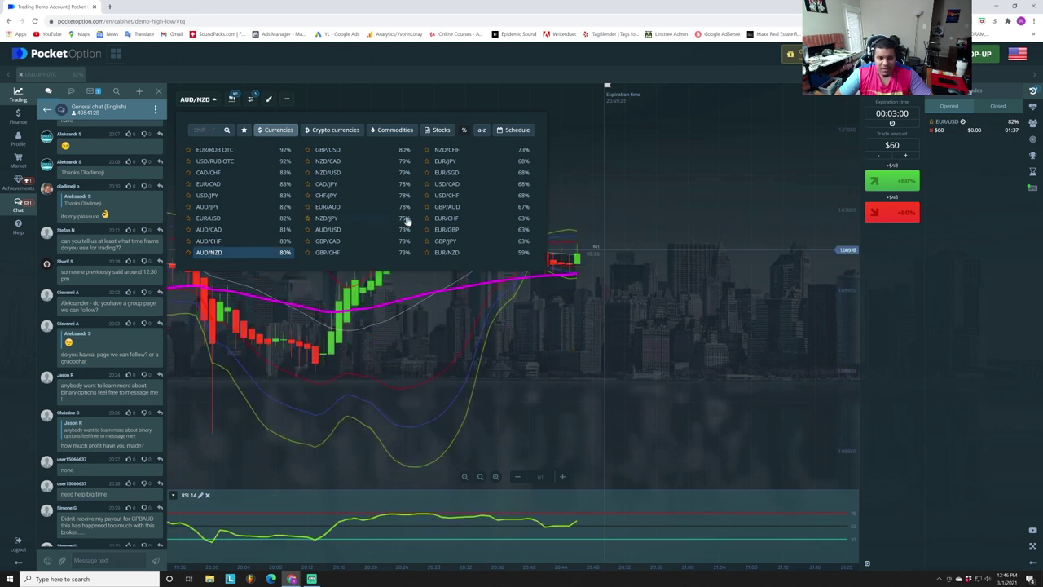
left_click(503, 321)
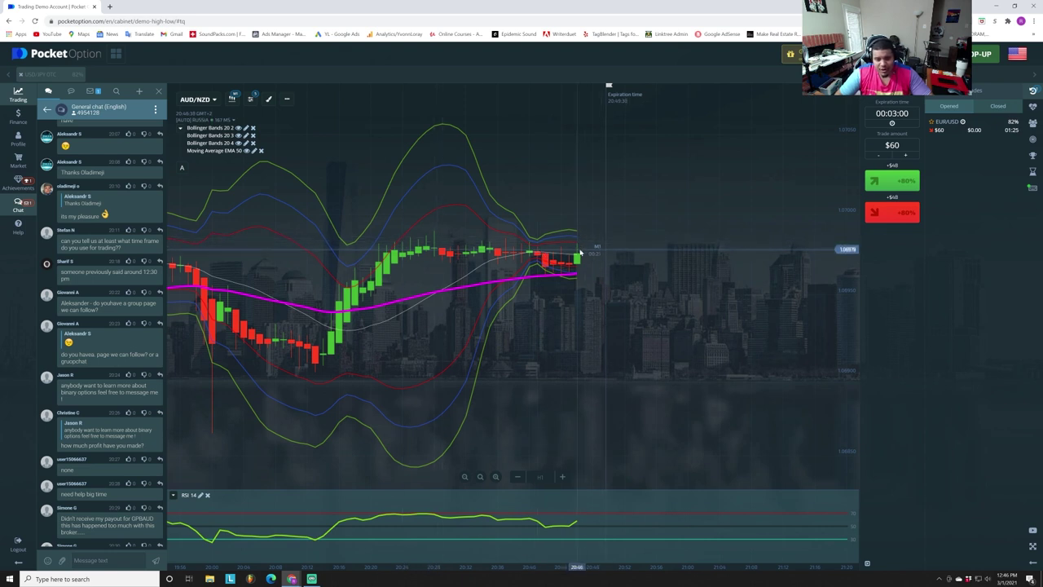
scroll(587, 257, "down", 1)
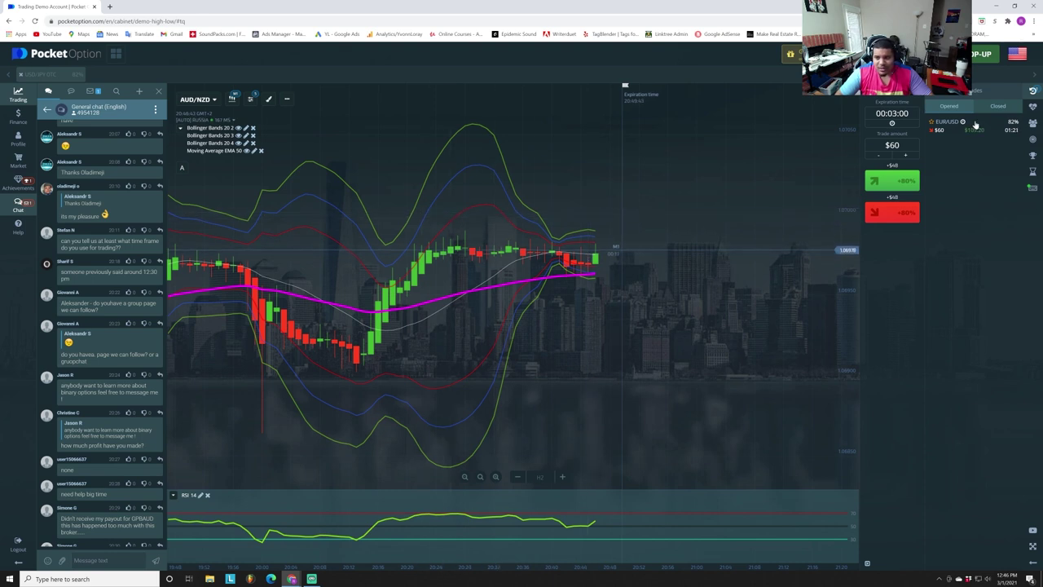
left_click(947, 123)
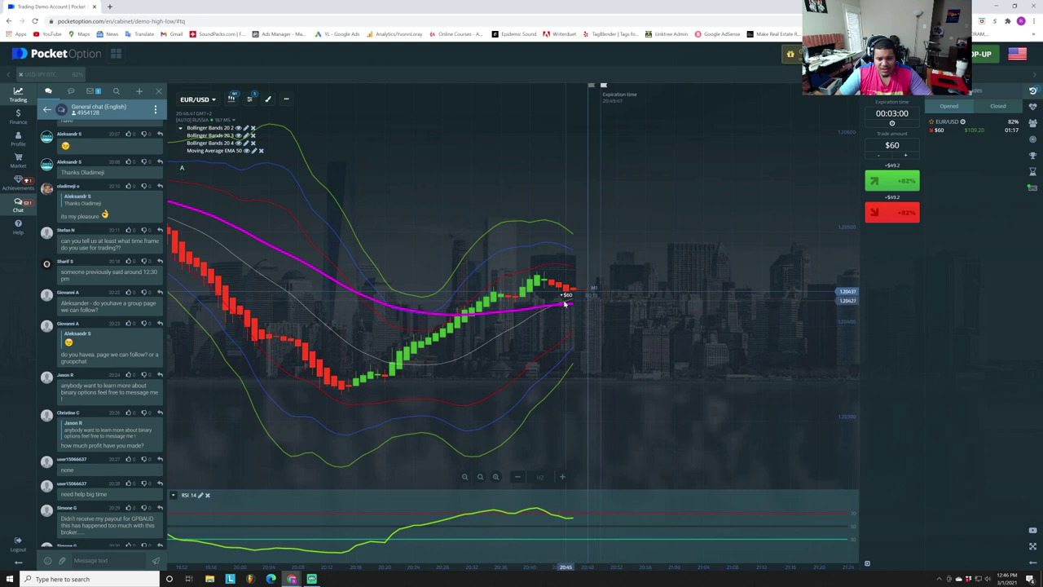
Keep EUR/USD selected and bring up the Chart types / Time frames panel.
scroll(583, 299, "up", 2)
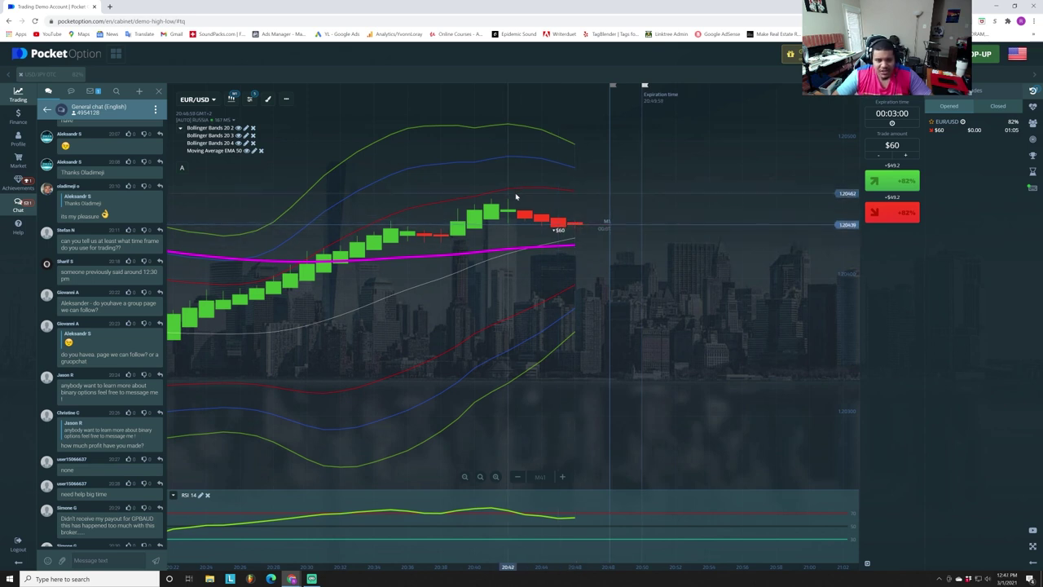
left_click(208, 101)
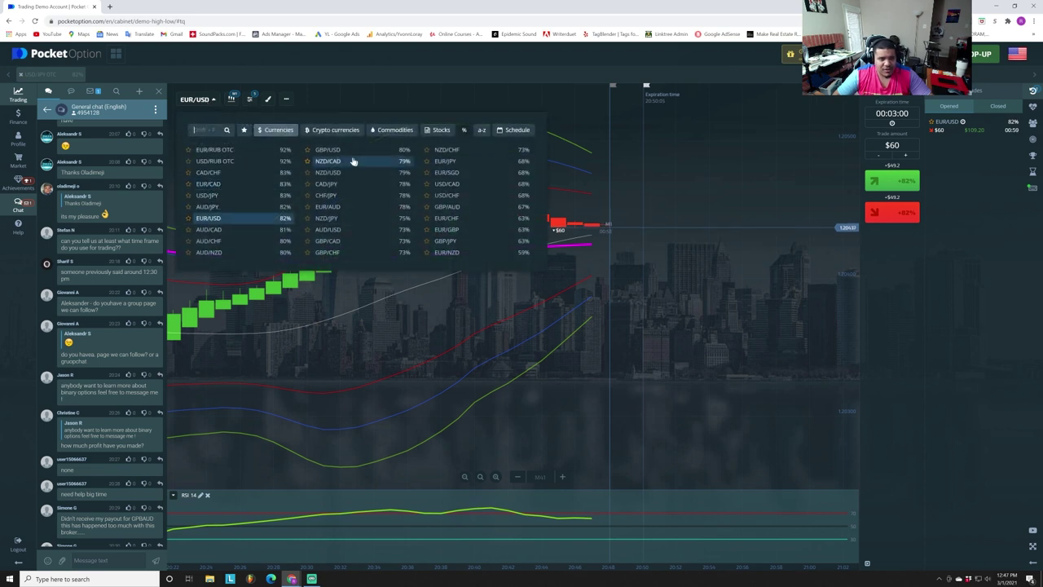
left_click(612, 196)
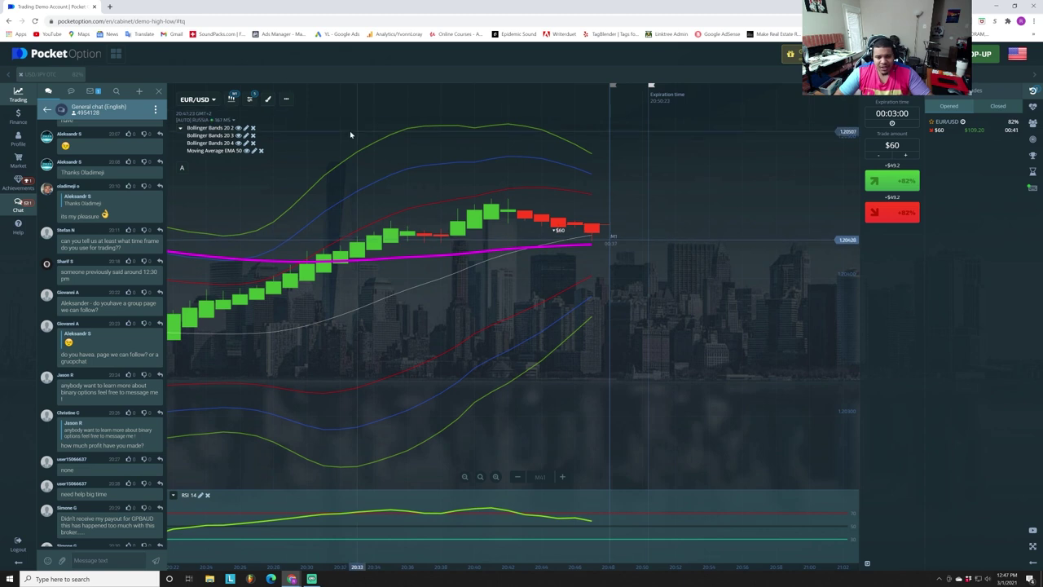
left_click(232, 99)
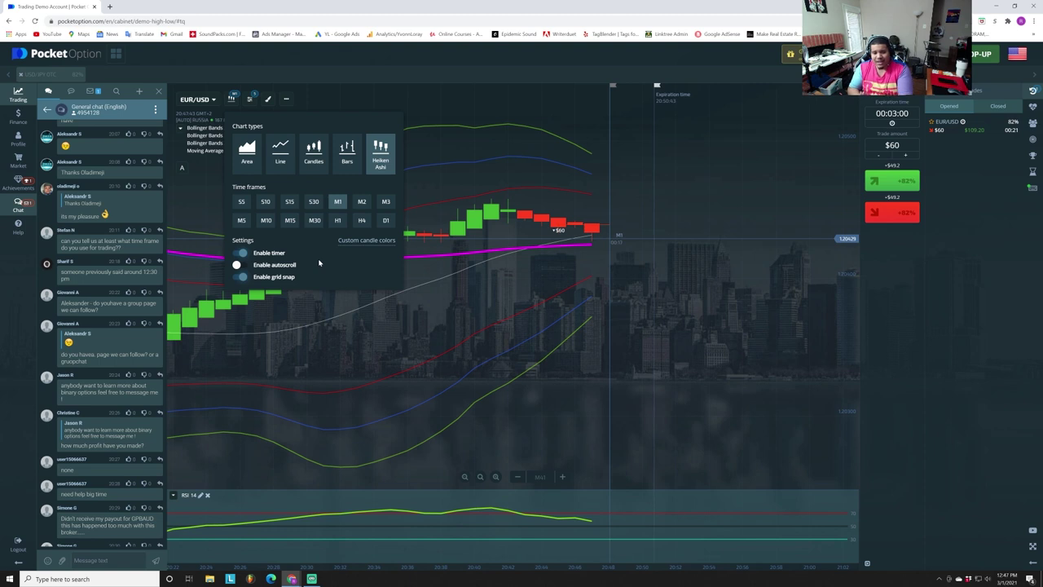
Dismiss the Chart types panel by clicking on the EUR/USD chart.
left_click(444, 156)
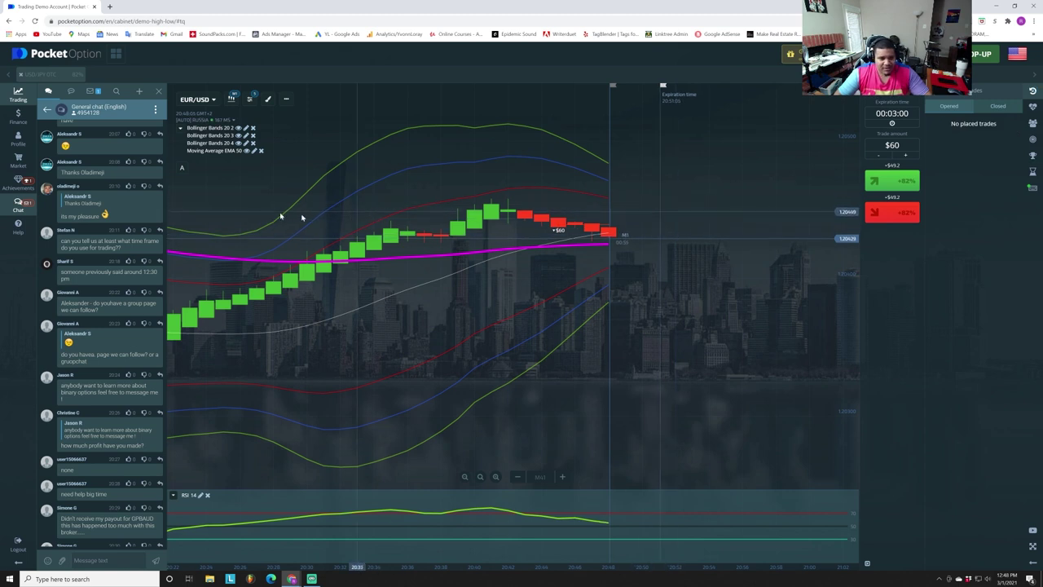
Select NZD/CAD from the asset list, then change the pair to NZD/USD.
left_click(196, 99)
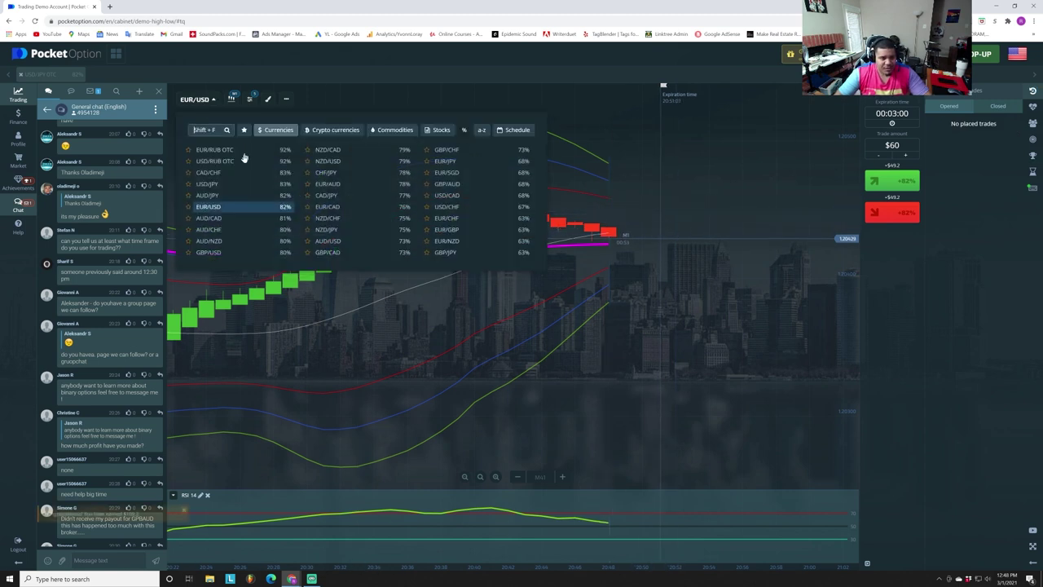
left_click(339, 152)
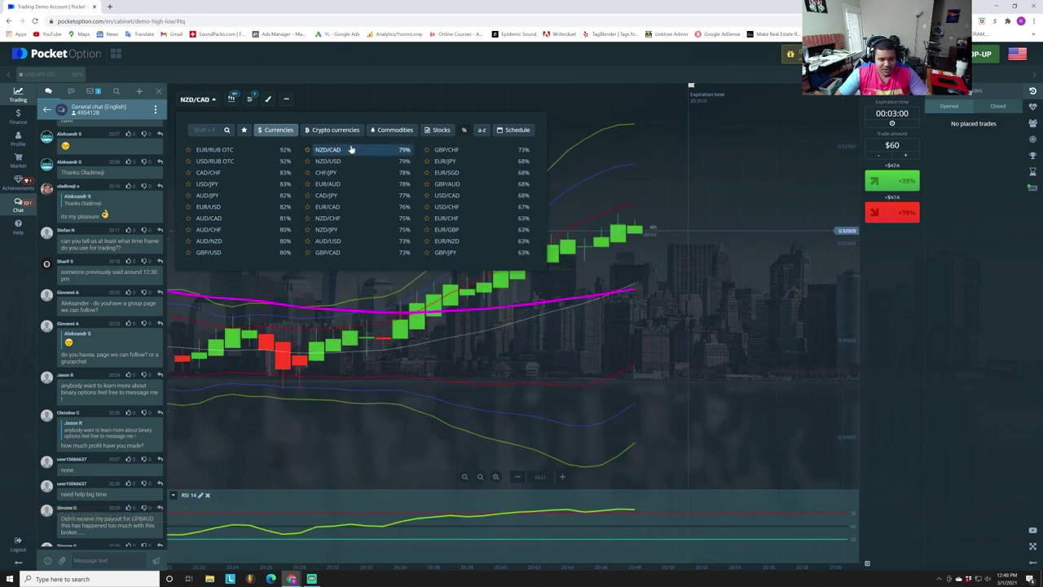
left_click(626, 275)
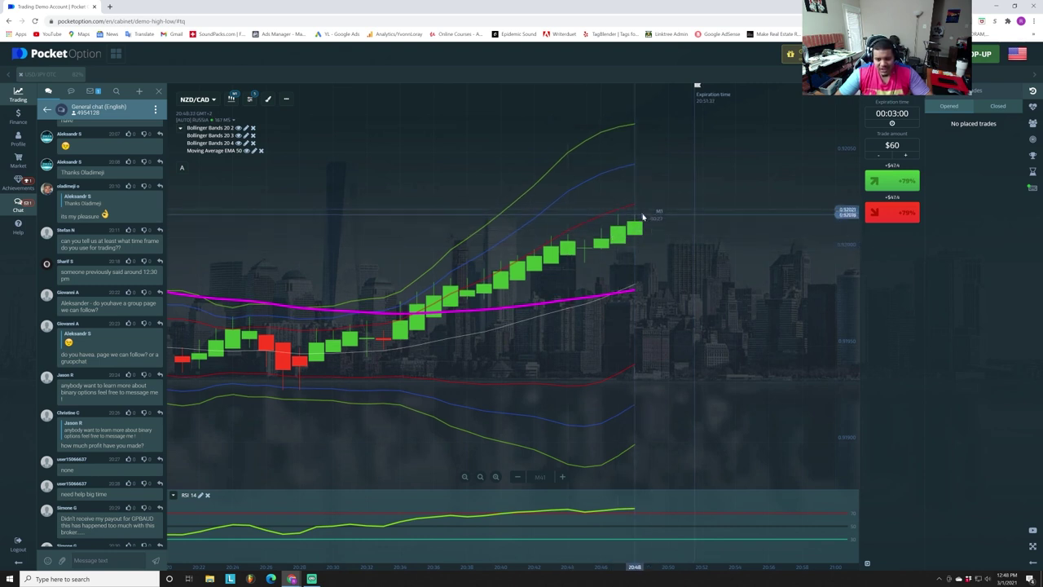
left_click(196, 99)
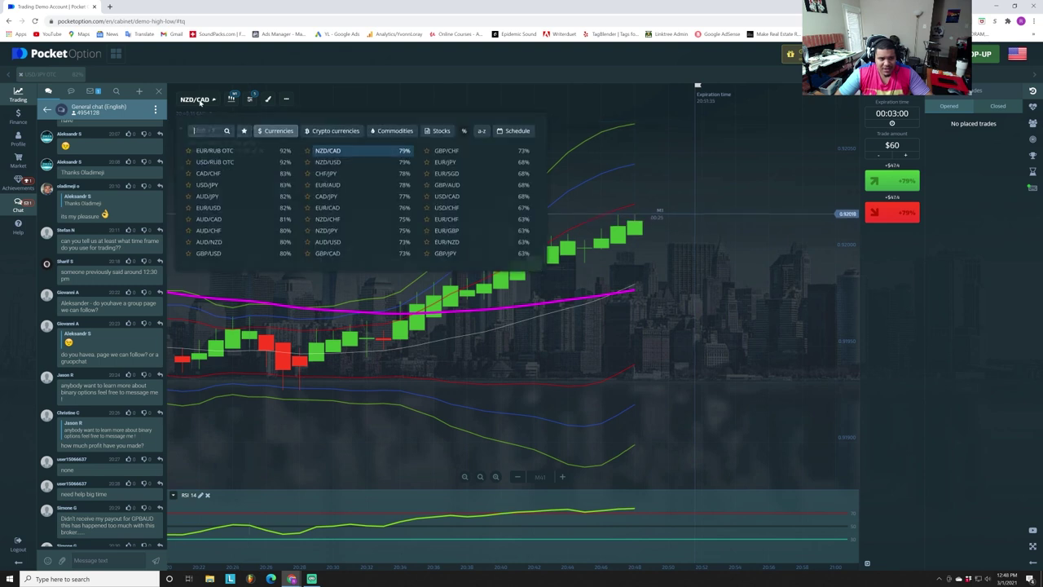
left_click(393, 161)
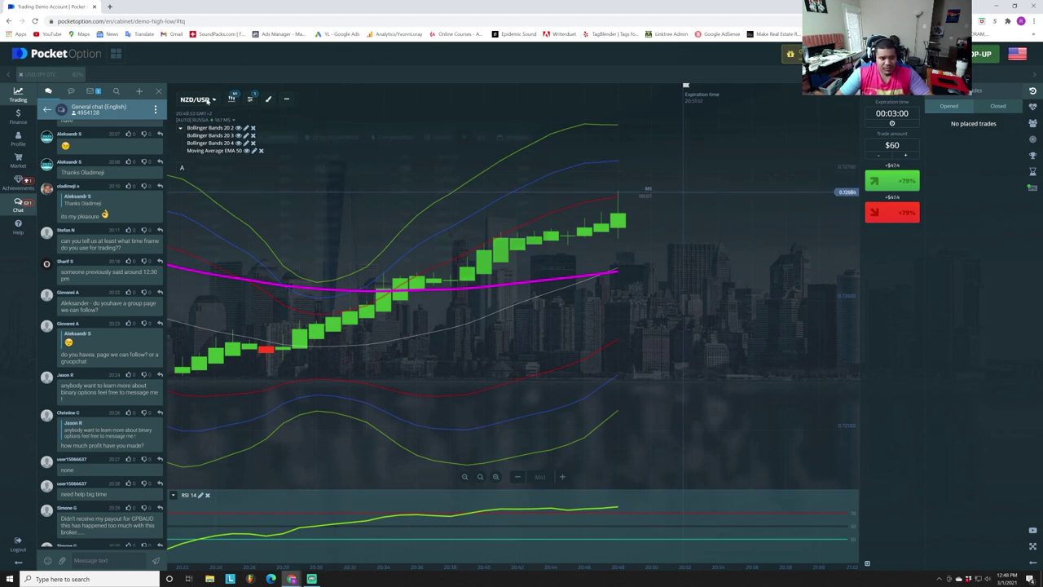
Pick CHF/JPY from the asset selector, then change the pair to EUR/AUD.
left_click(207, 99)
left_click(345, 172)
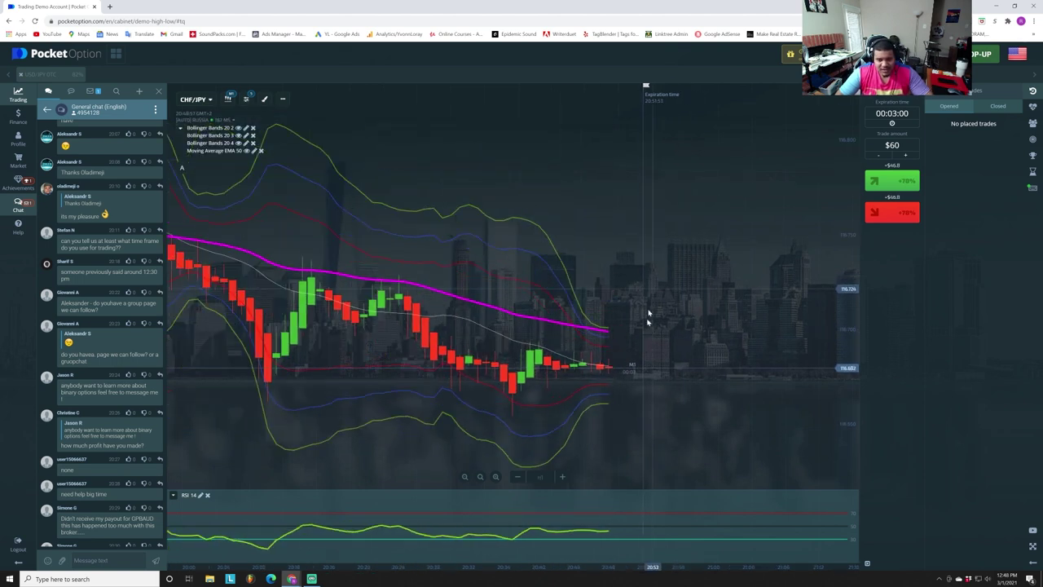
left_click(205, 101)
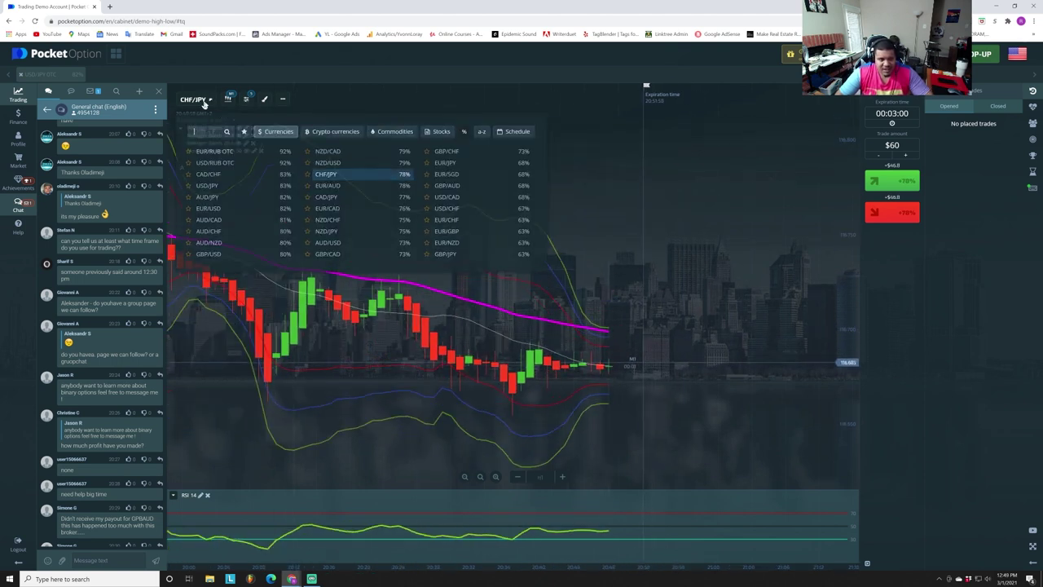
left_click(345, 185)
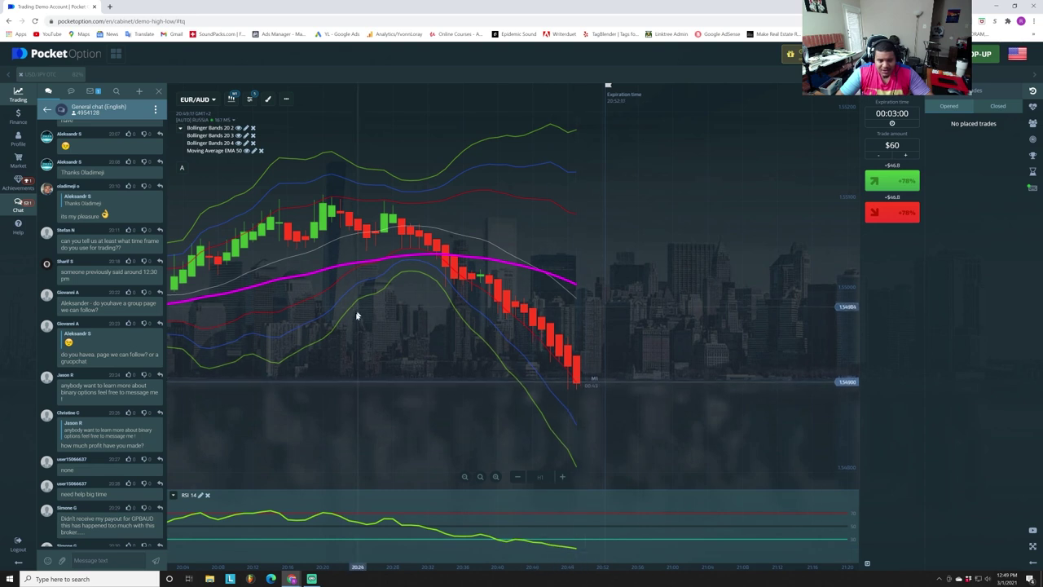
Inspect the EUR/AUD chart, then open a $60 three-minute Up trade.
scroll(453, 353, "up", 3)
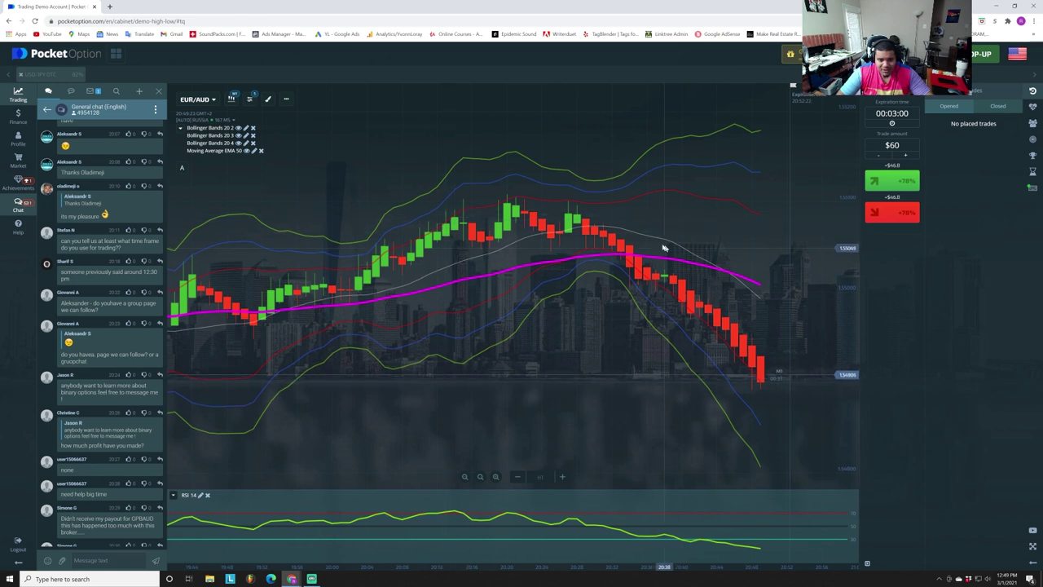
left_click_drag(663, 244, 478, 275)
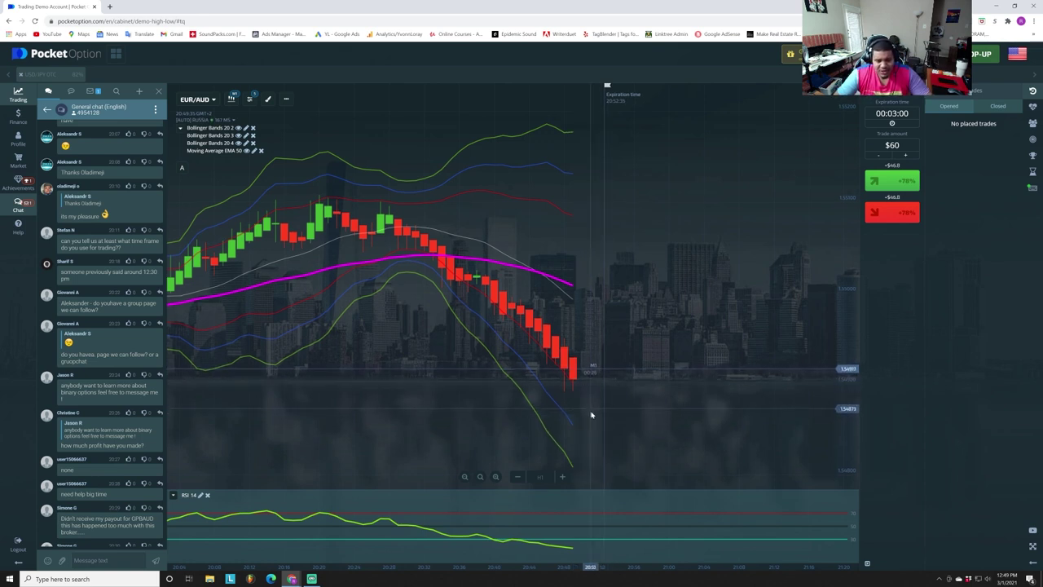
scroll(603, 356, "down", 2)
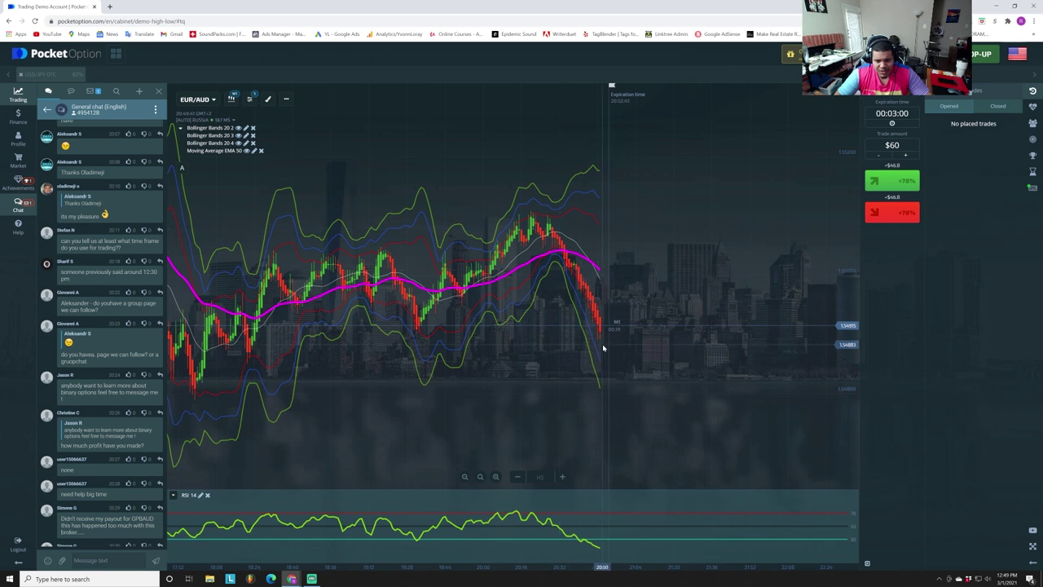
scroll(600, 326, "up", 2)
left_click(888, 188)
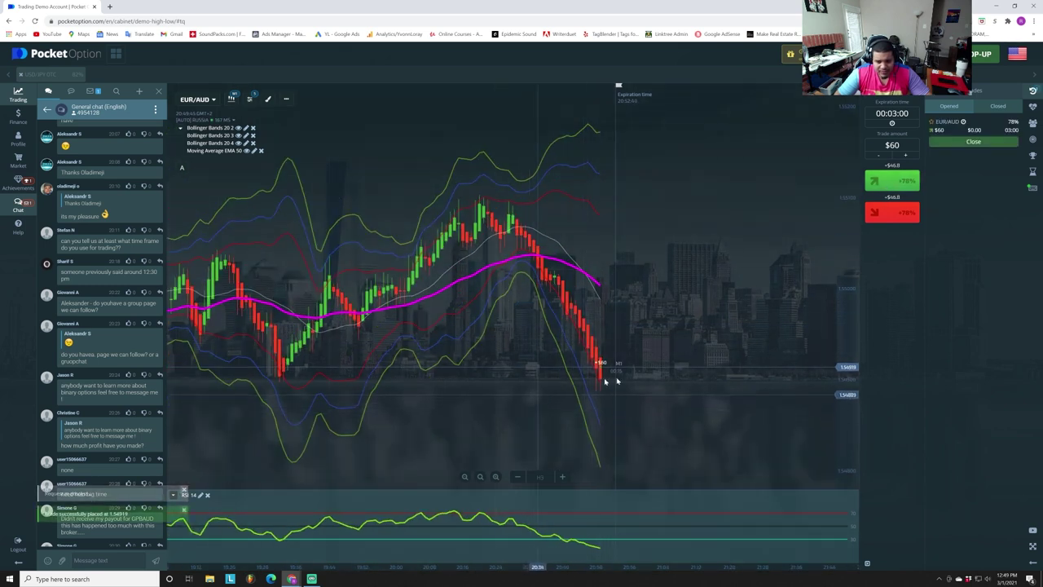
scroll(423, 364, "down", 3)
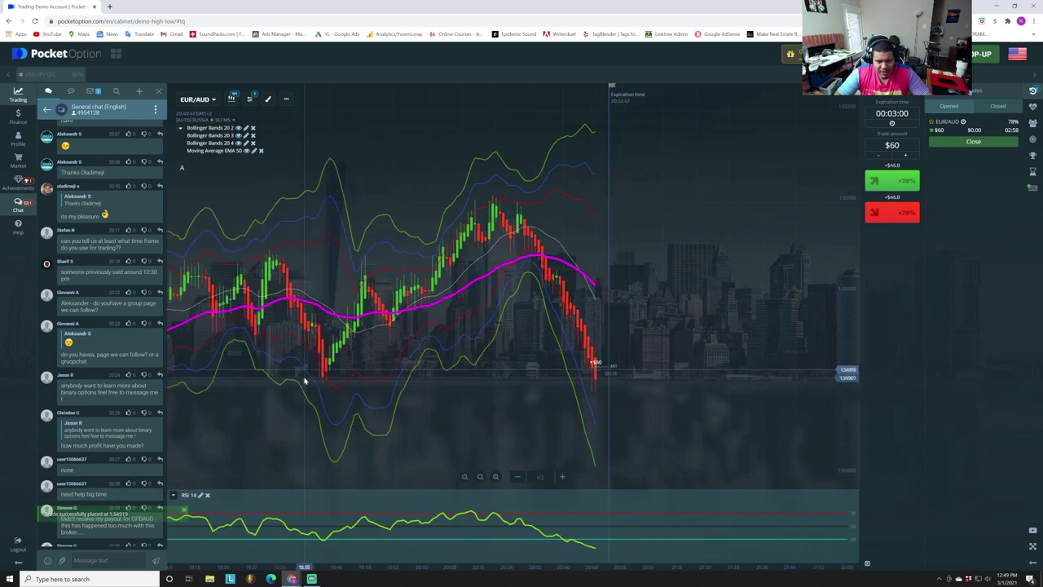
scroll(456, 342, "up", 3)
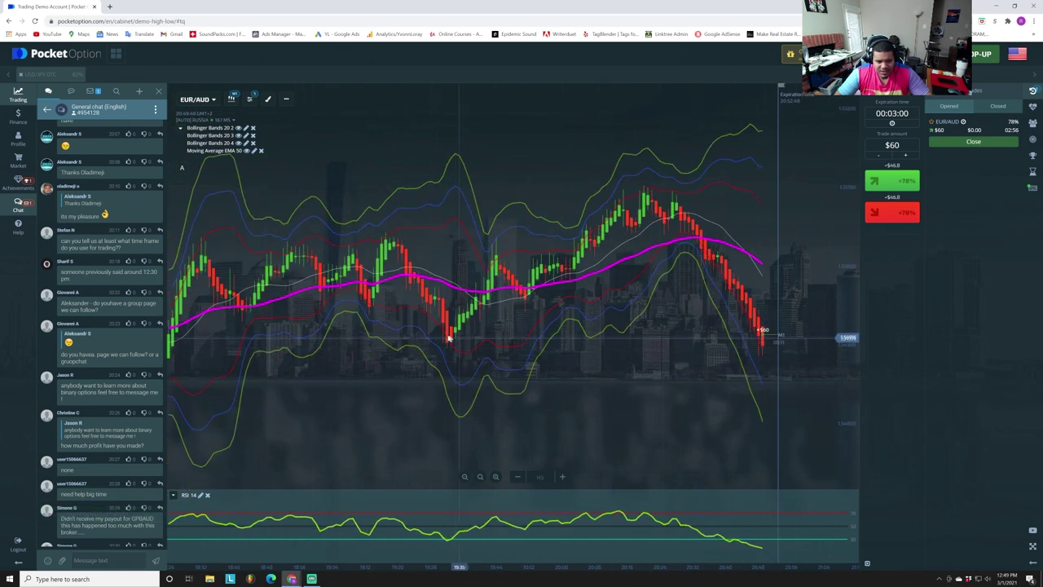
Draw a yellow 4px horizontal line at the recent EUR/AUD lows.
left_click(270, 103)
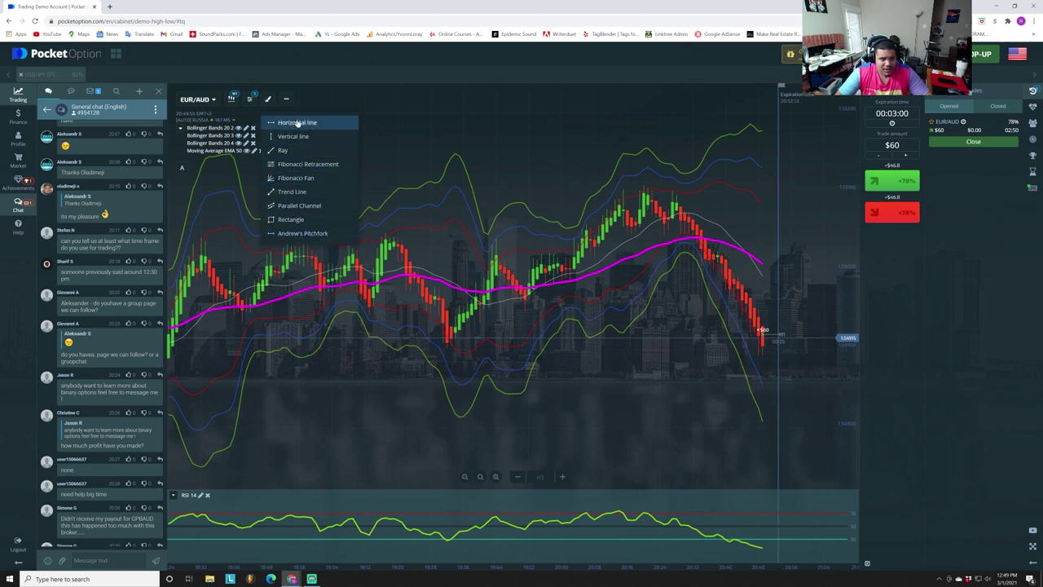
left_click(296, 123)
left_click(461, 290)
left_click(518, 308)
left_click_drag(514, 295, 512, 346)
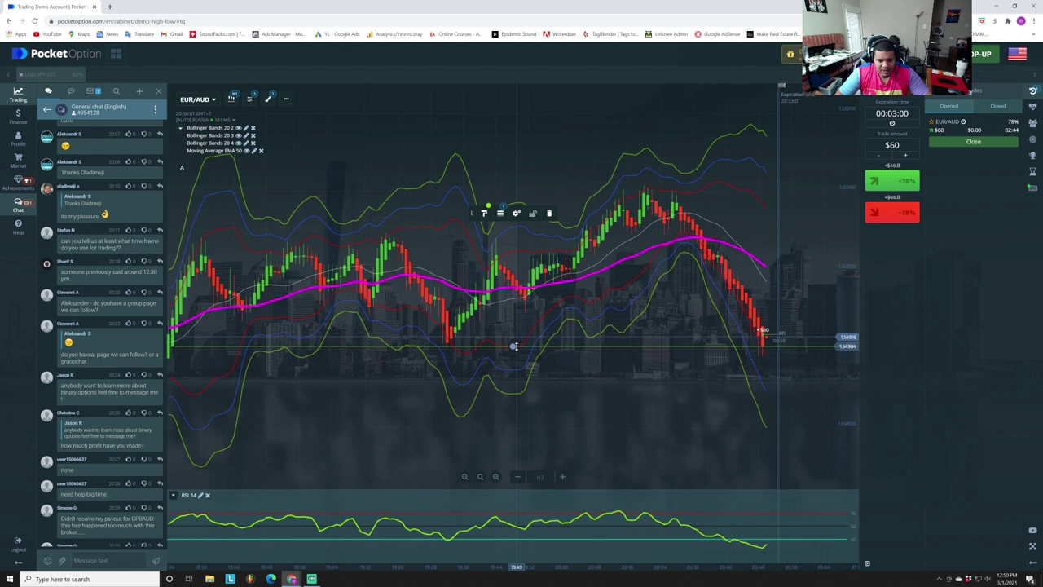
left_click(483, 212)
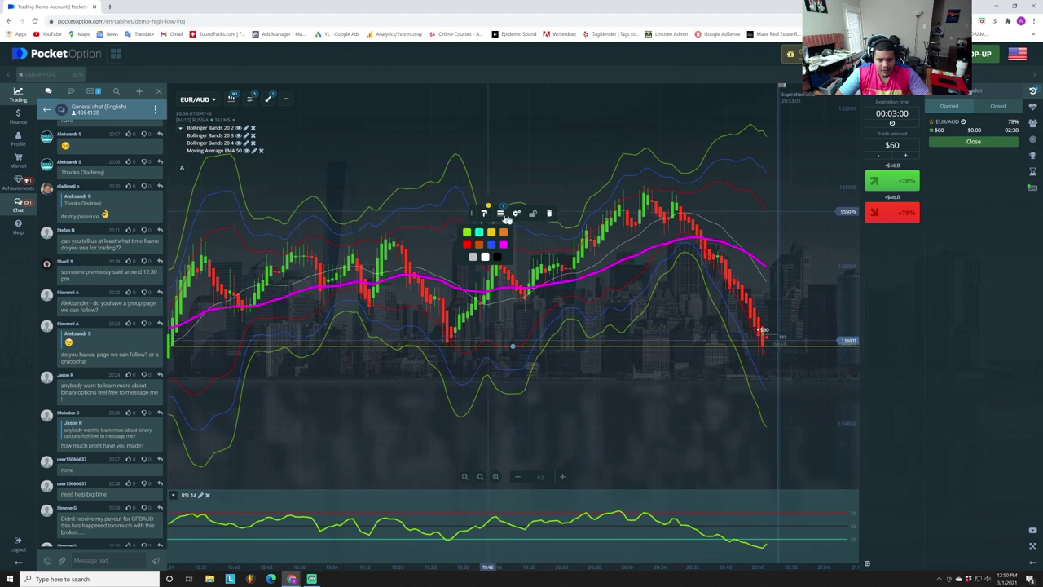
left_click(500, 213)
left_click(505, 246)
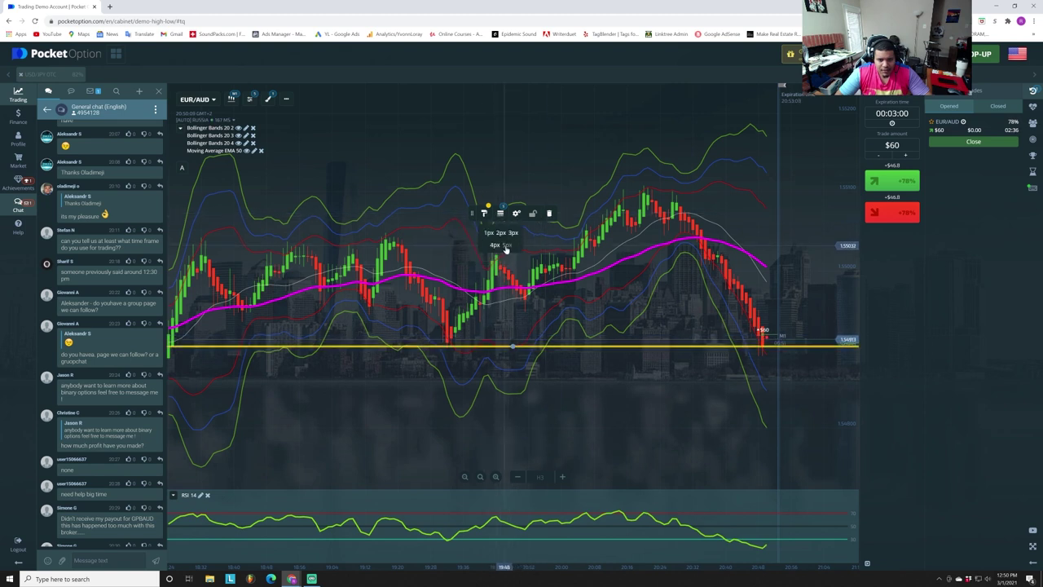
left_click(563, 334)
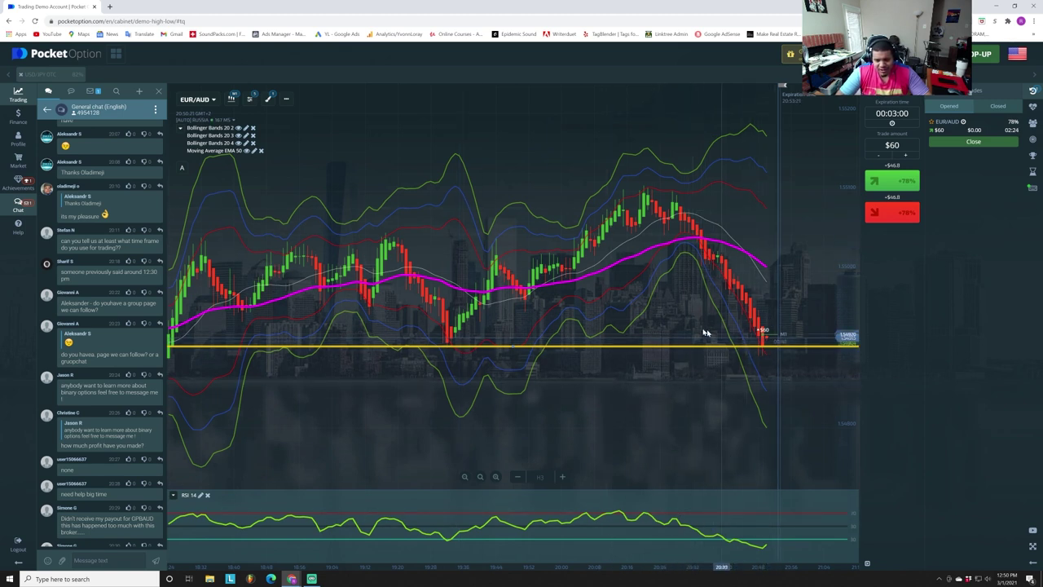
left_click_drag(693, 284, 523, 282)
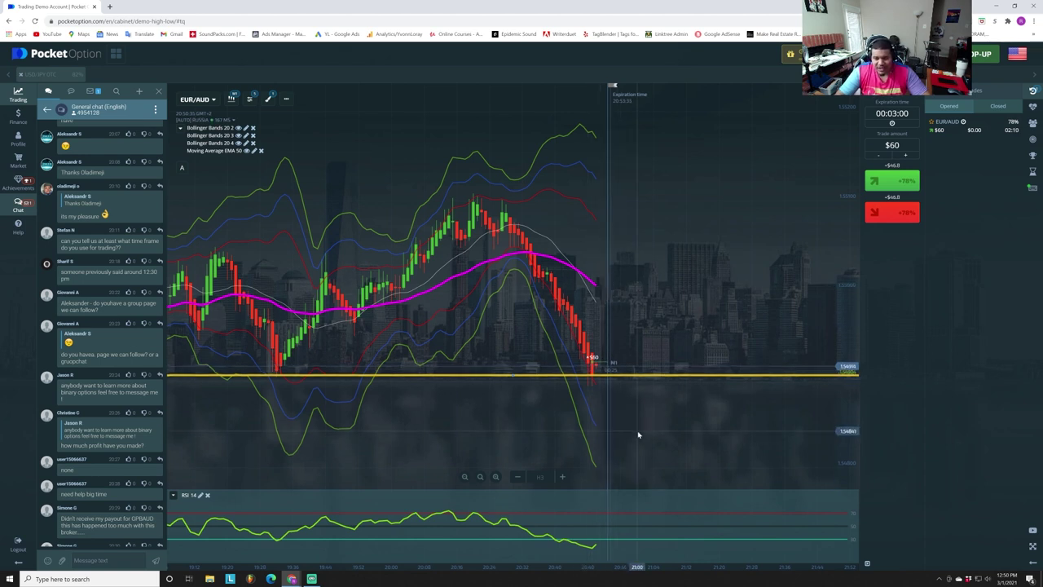
left_click_drag(468, 433, 576, 429)
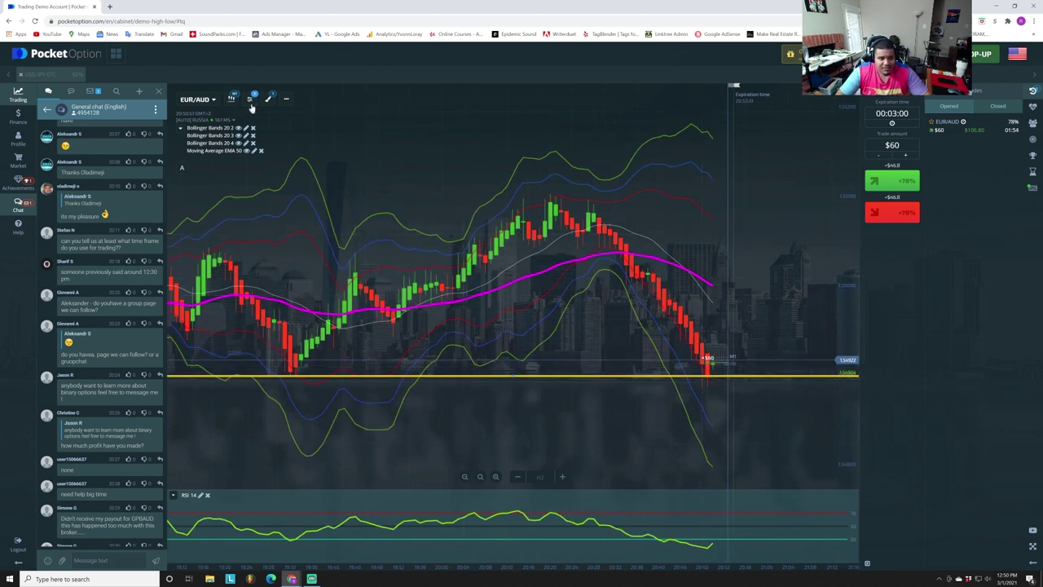
Switch the chart via EUR/CAD to NZD/CHF and zoom out to show more history.
left_click(206, 101)
left_click(346, 207)
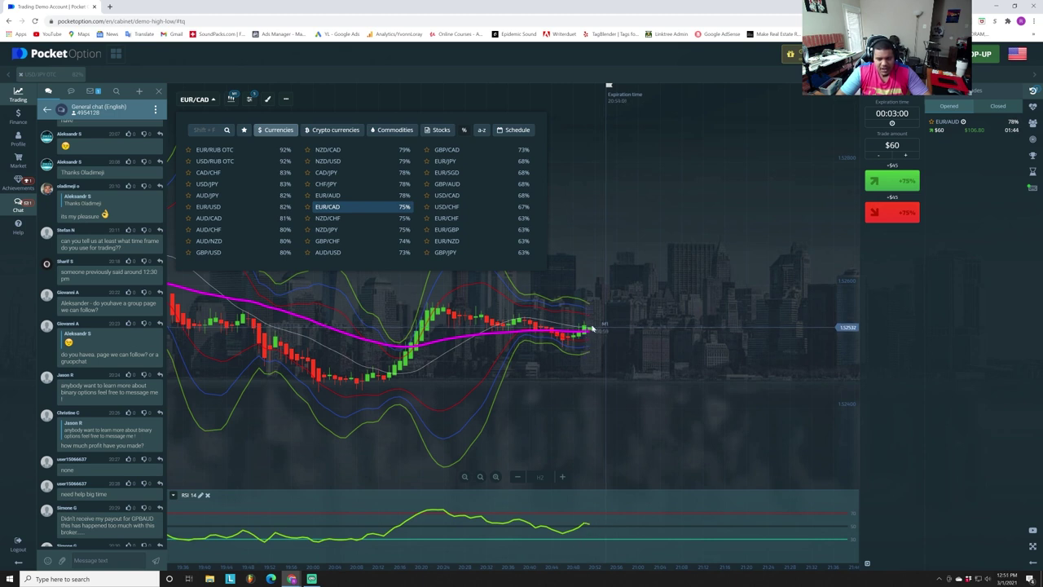
left_click(334, 218)
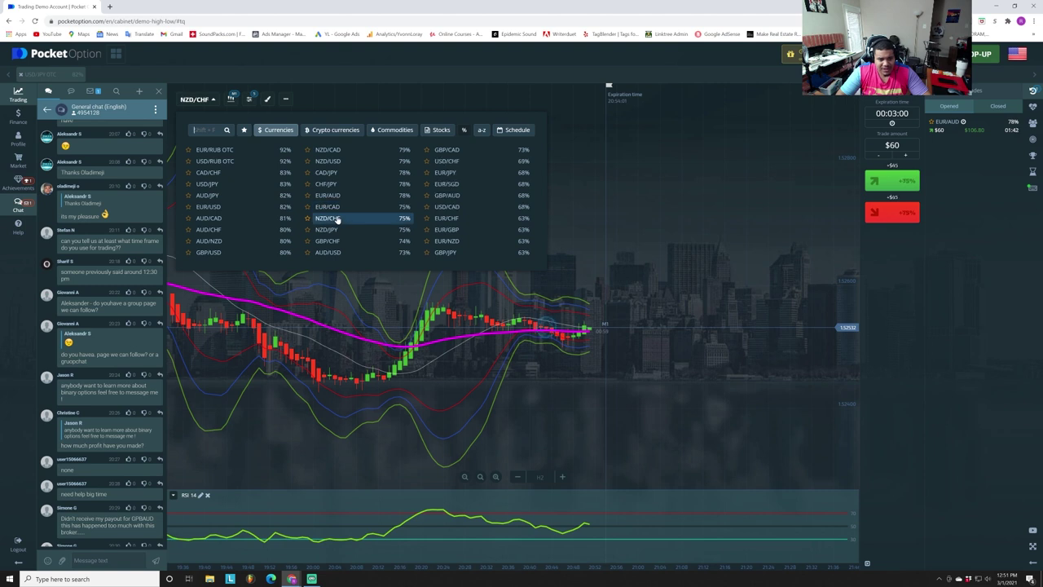
left_click(558, 317)
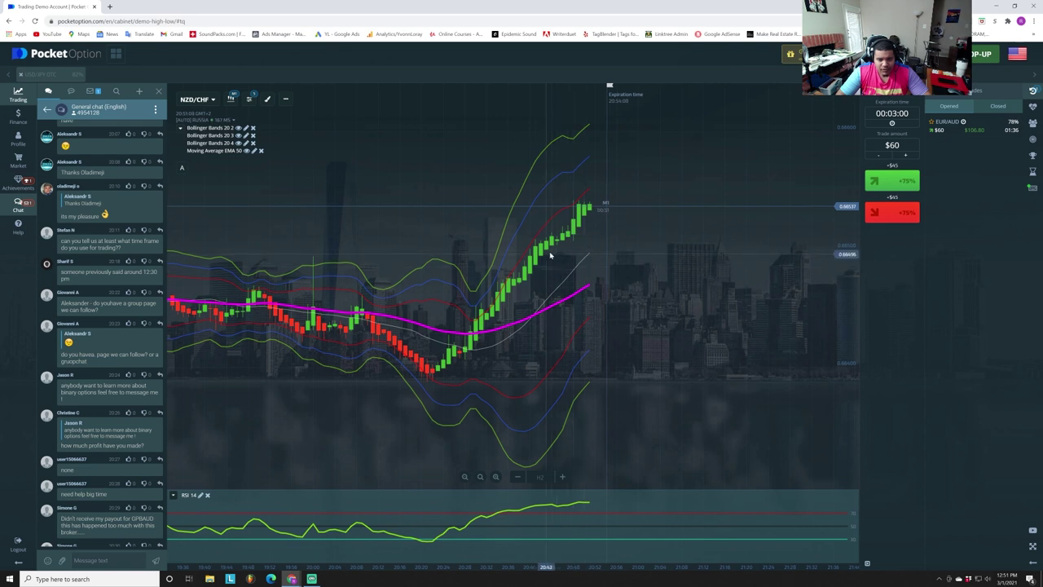
scroll(558, 244, "down", 2)
scroll(558, 245, "down", 2)
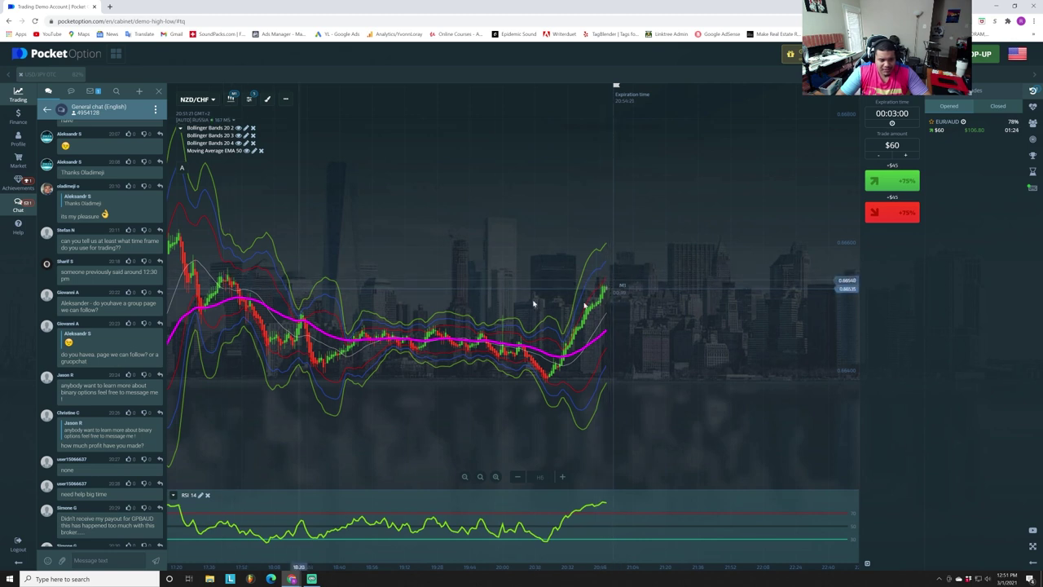
Add a yellow 4px horizontal line at the NZD/CHF highs just above the current price.
left_click(267, 100)
left_click(293, 123)
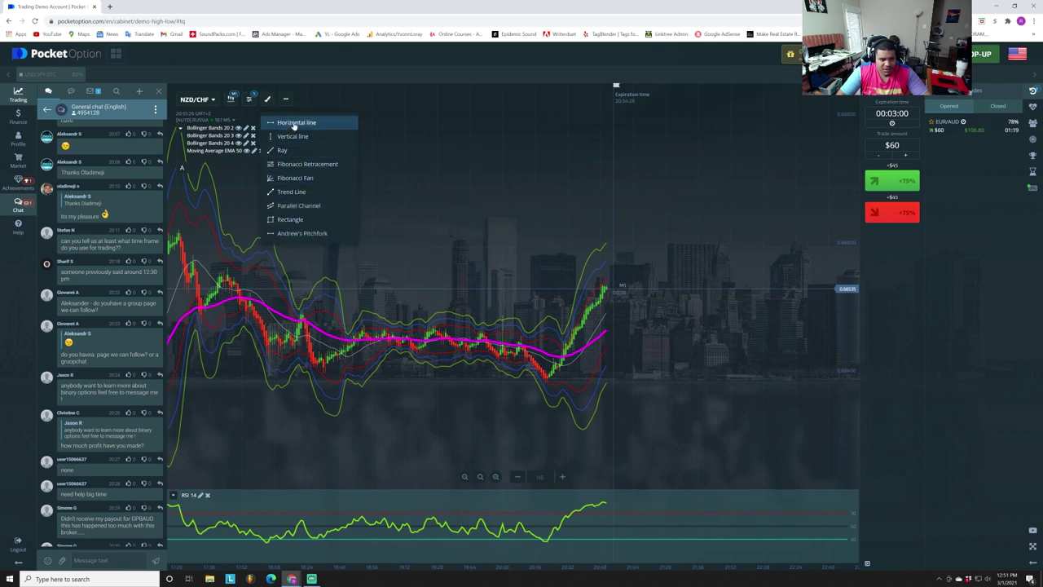
left_click(511, 296)
left_click(484, 213)
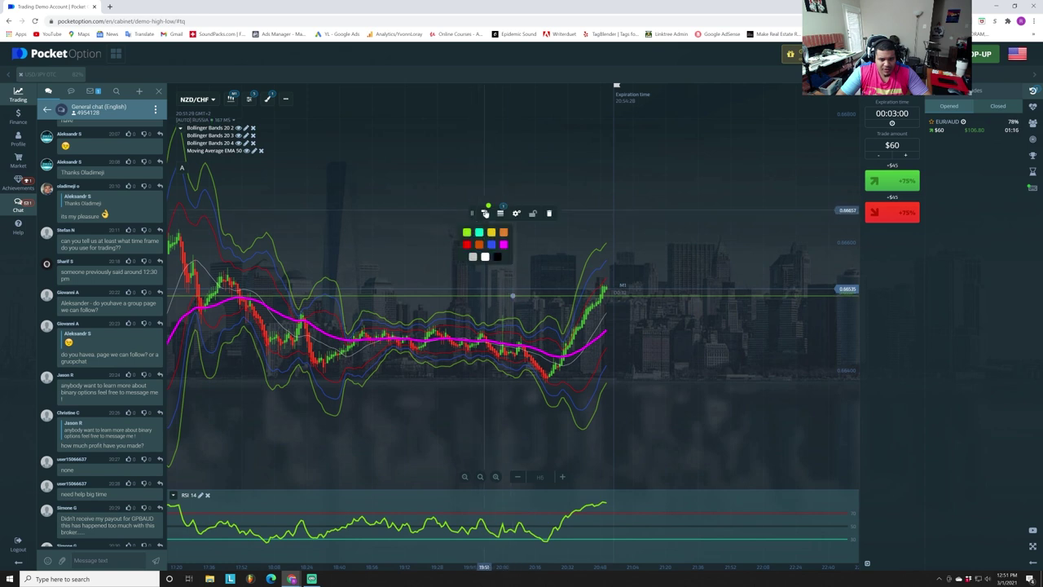
left_click(491, 233)
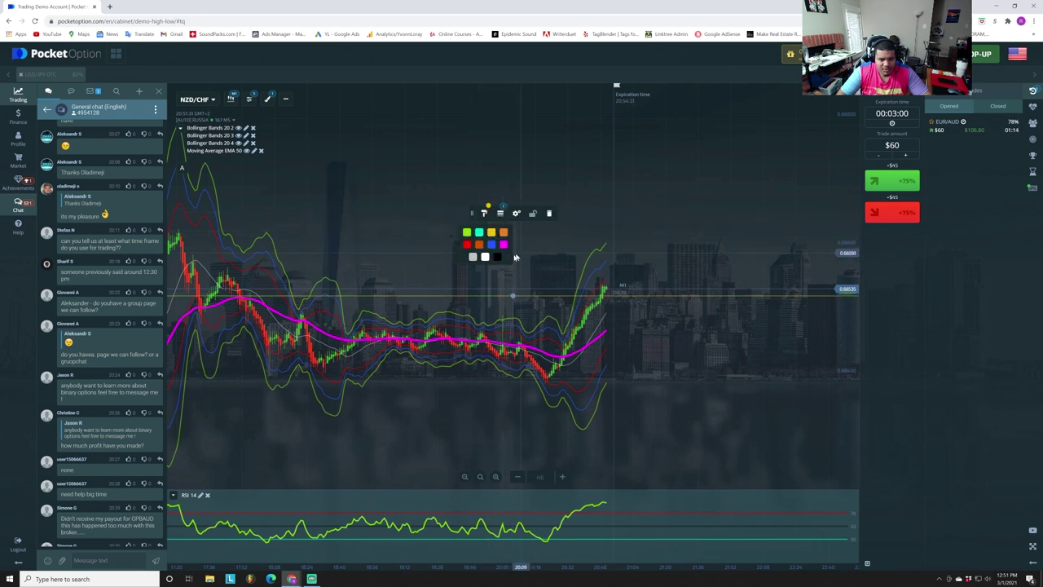
left_click(499, 212)
left_click(508, 245)
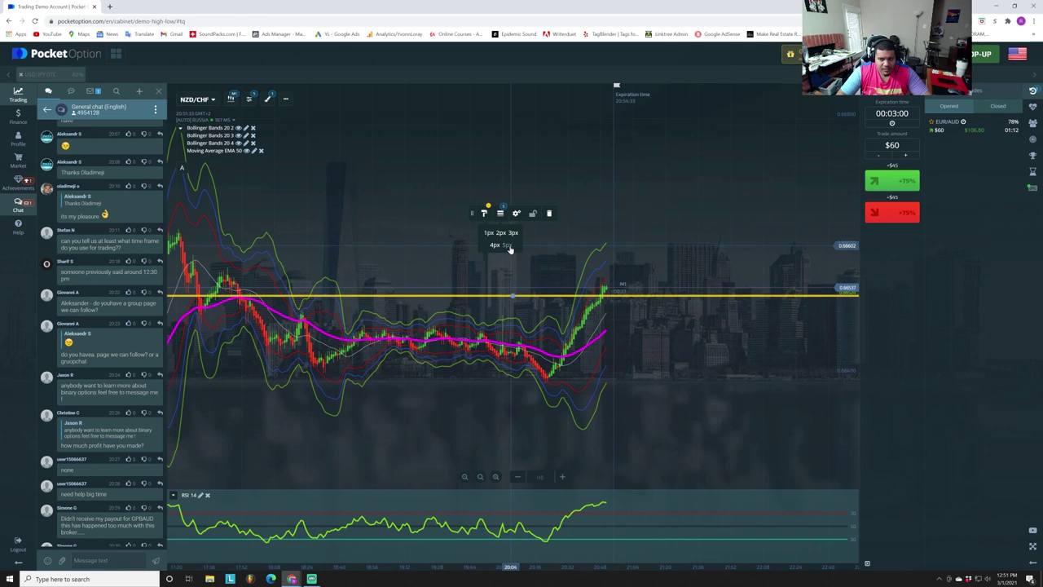
left_click_drag(536, 296, 540, 274)
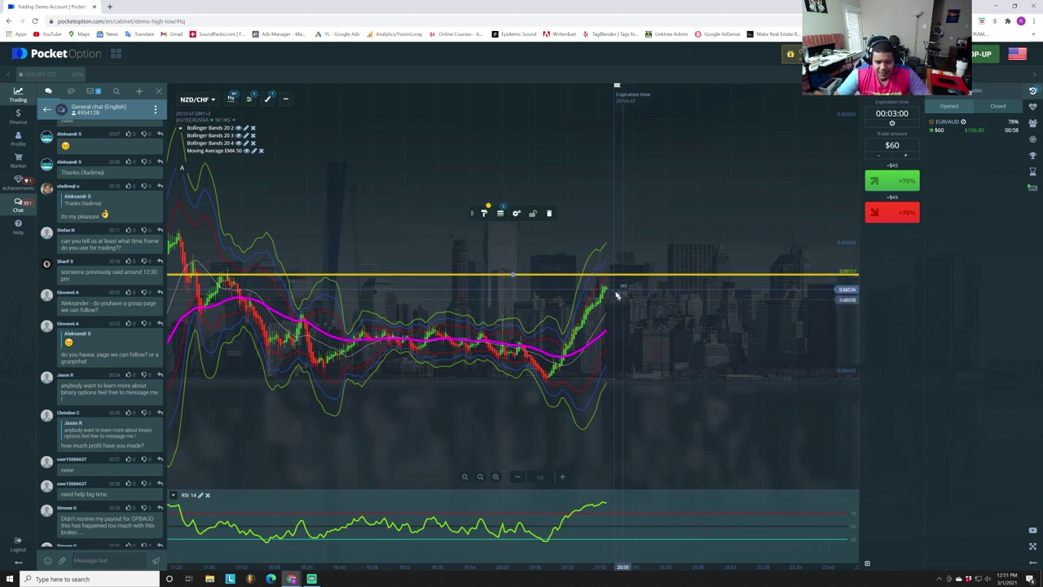
scroll(611, 285, "up", 2)
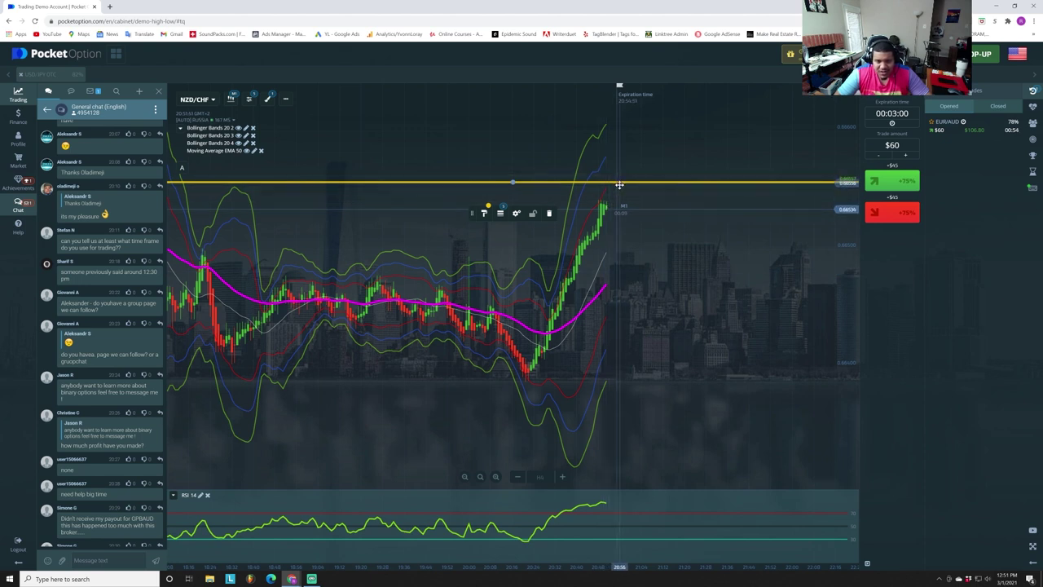
scroll(629, 241, "down", 2)
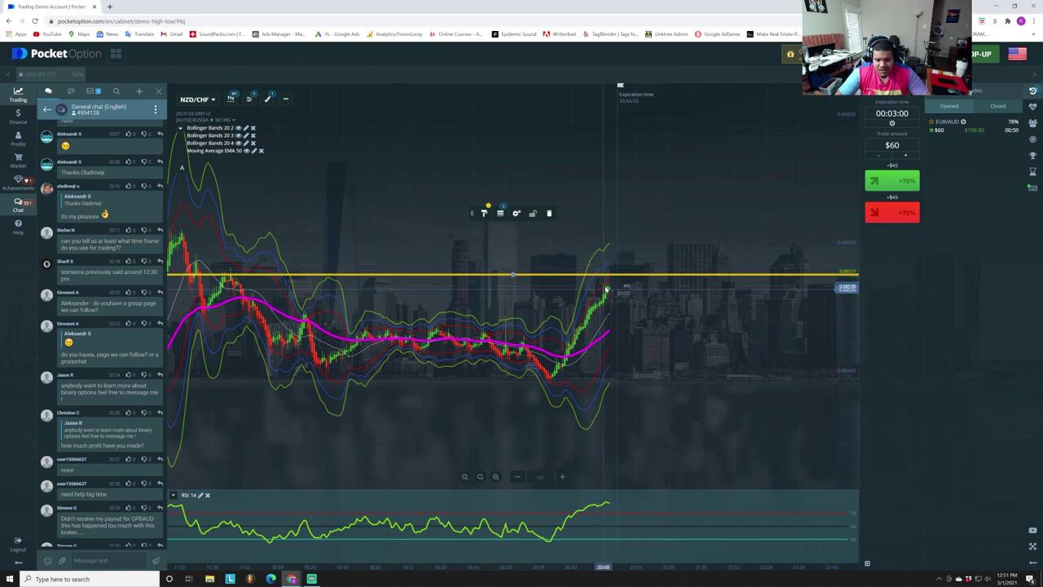
Switch to NZD/JPY, place a $60 Down trade, then return to the EUR/AUD trade chart.
left_click(407, 228)
left_click(248, 101)
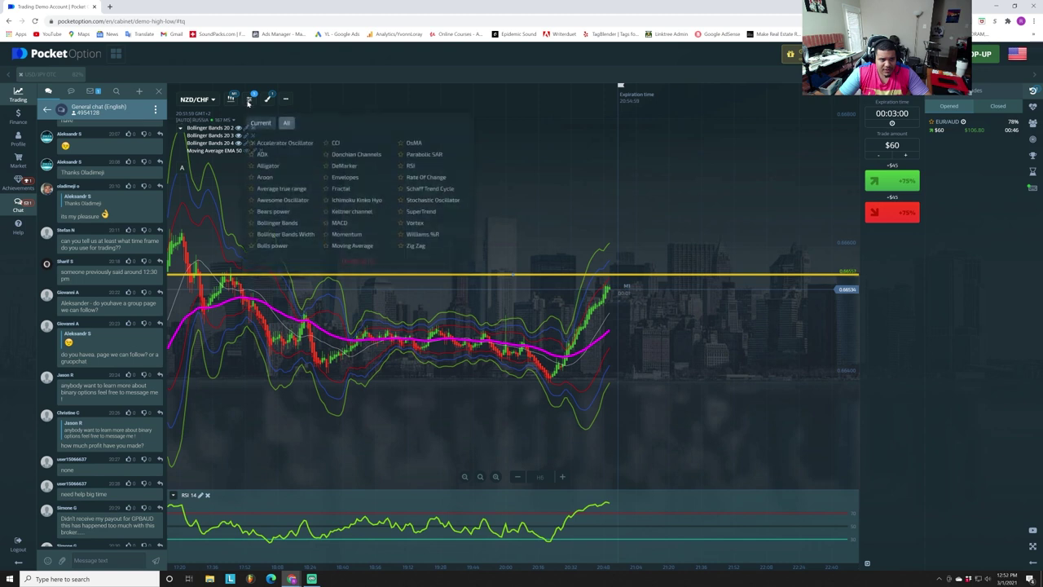
left_click(198, 101)
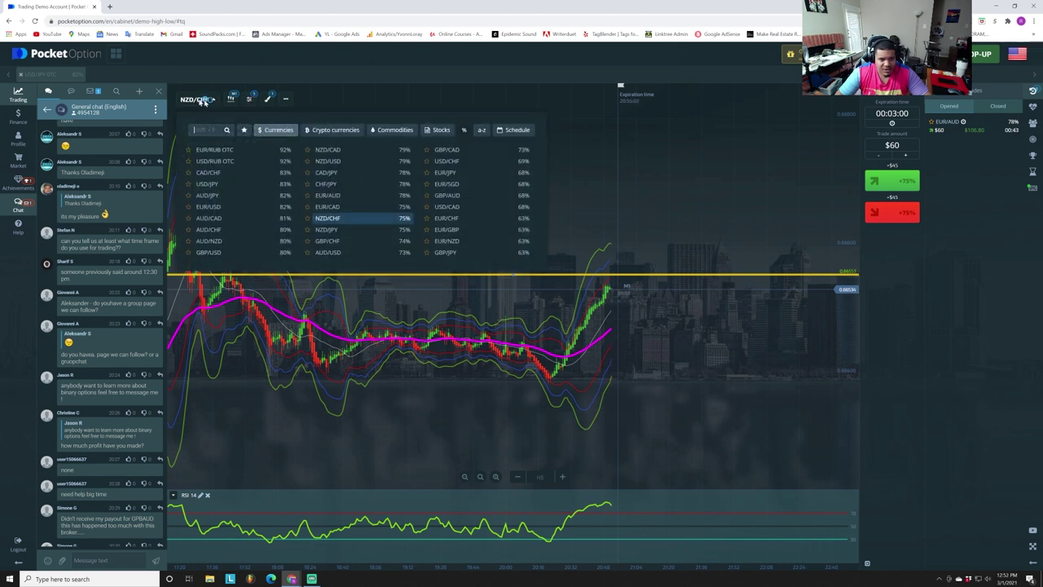
left_click(336, 233)
left_click(434, 356)
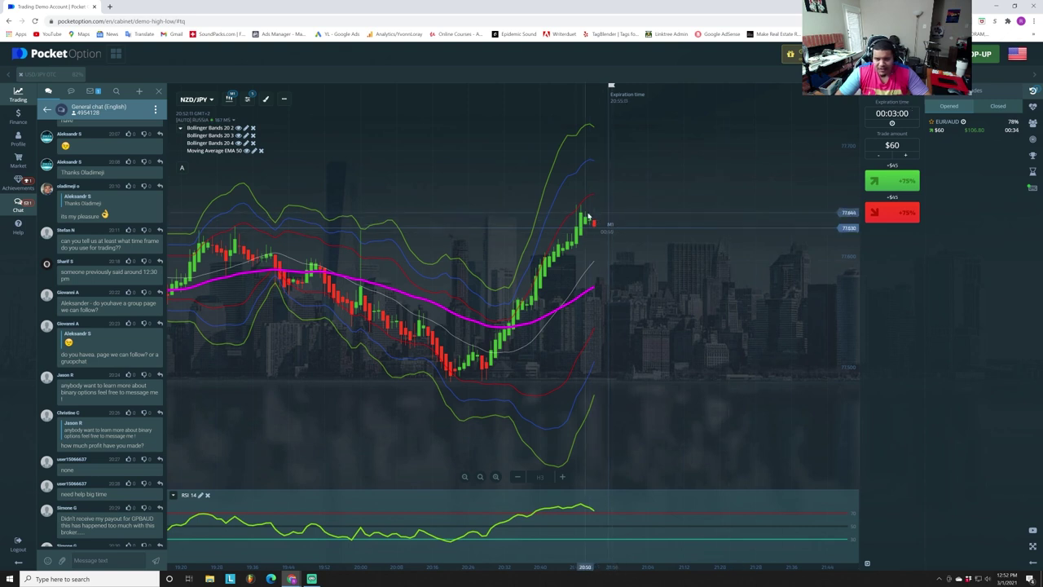
left_click(901, 218)
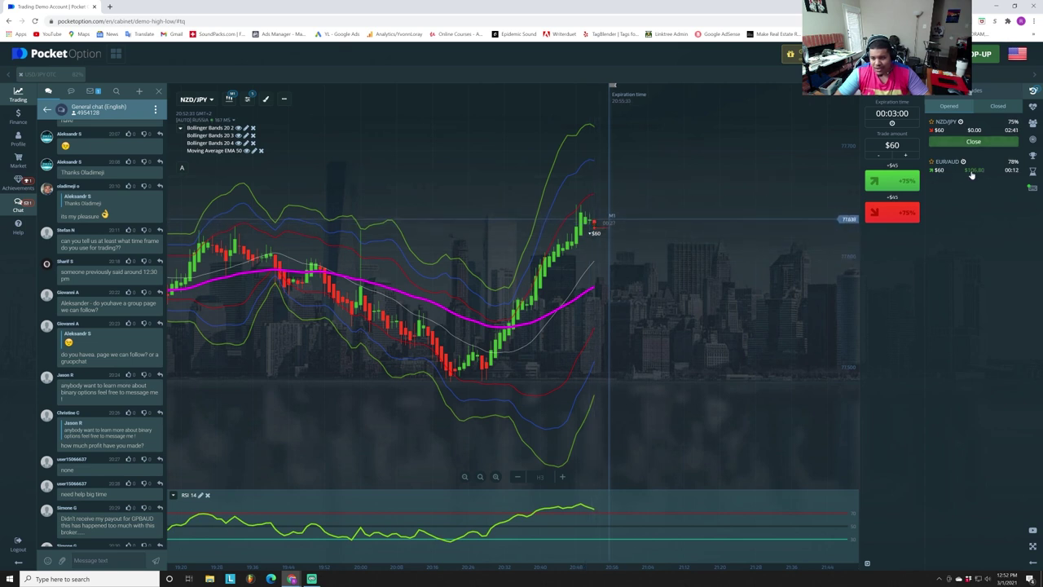
left_click(945, 164)
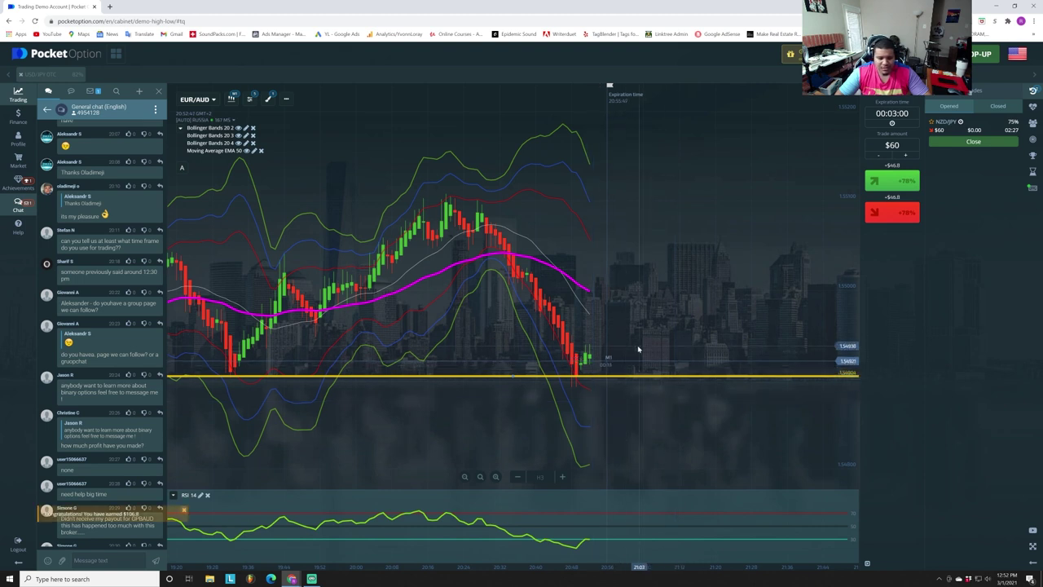
Close the Congratulations notice showing $106.8 earned on EUR/AUD.
left_click(184, 512)
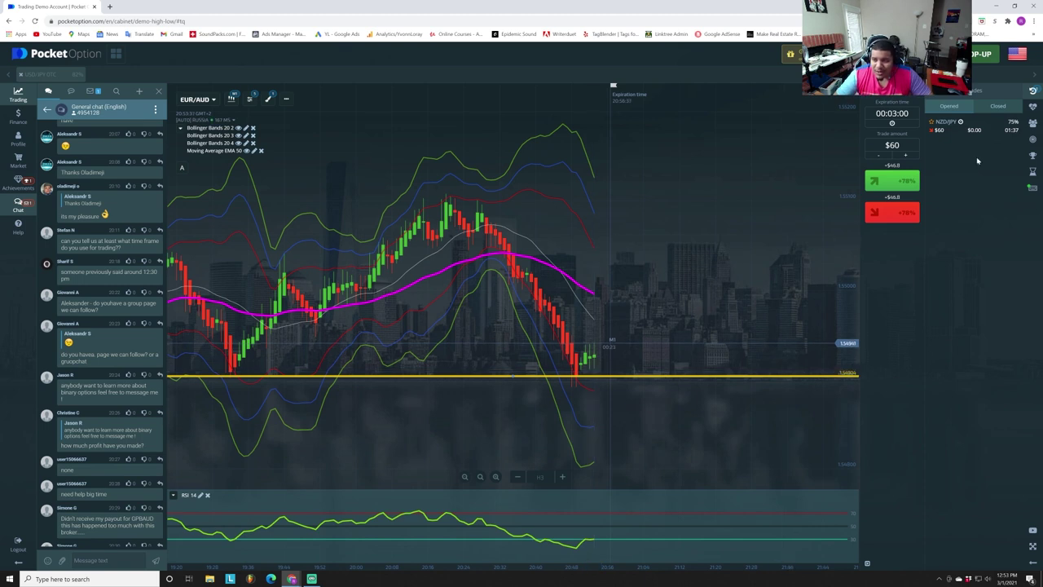
Show the NZD/JPY trade's chart, zoom in, and hide the chat panel.
left_click(943, 125)
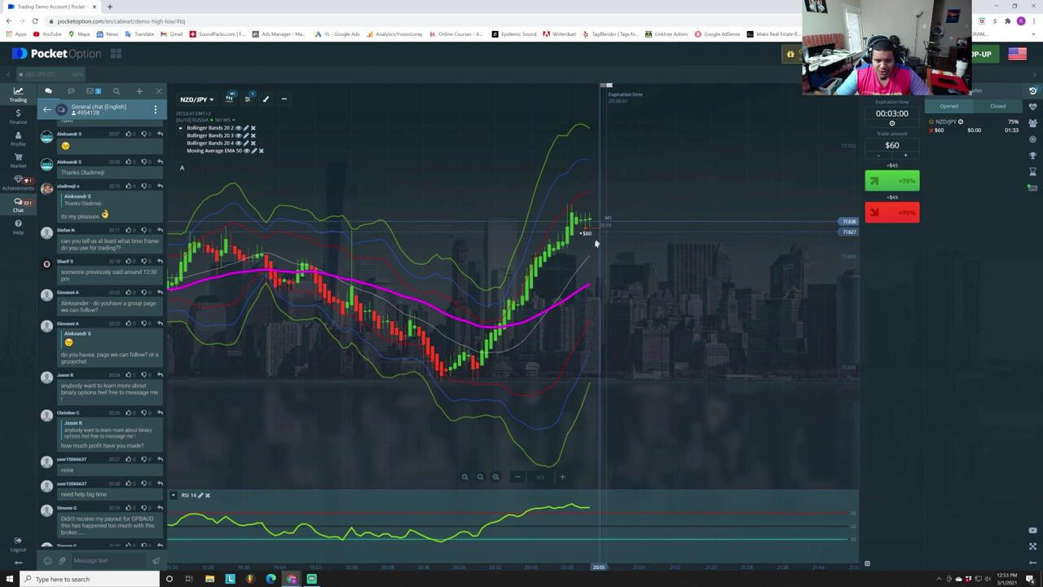
scroll(599, 222, "up", 4)
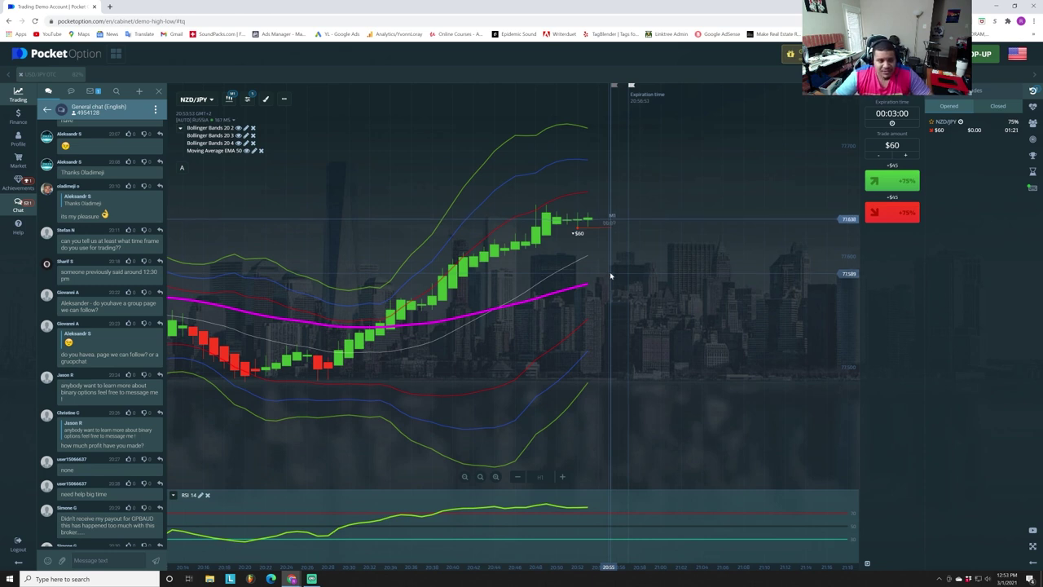
left_click(157, 92)
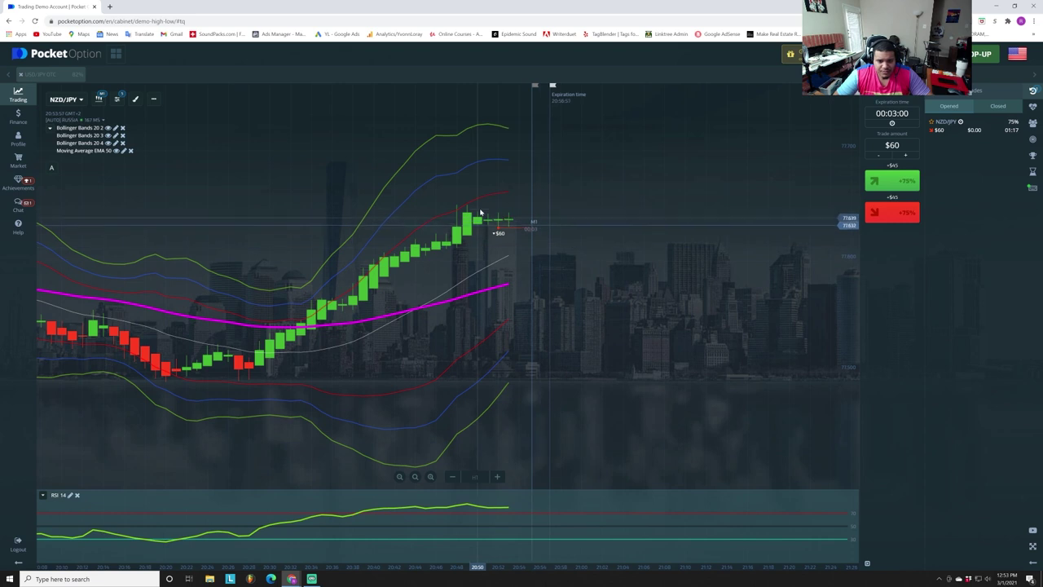